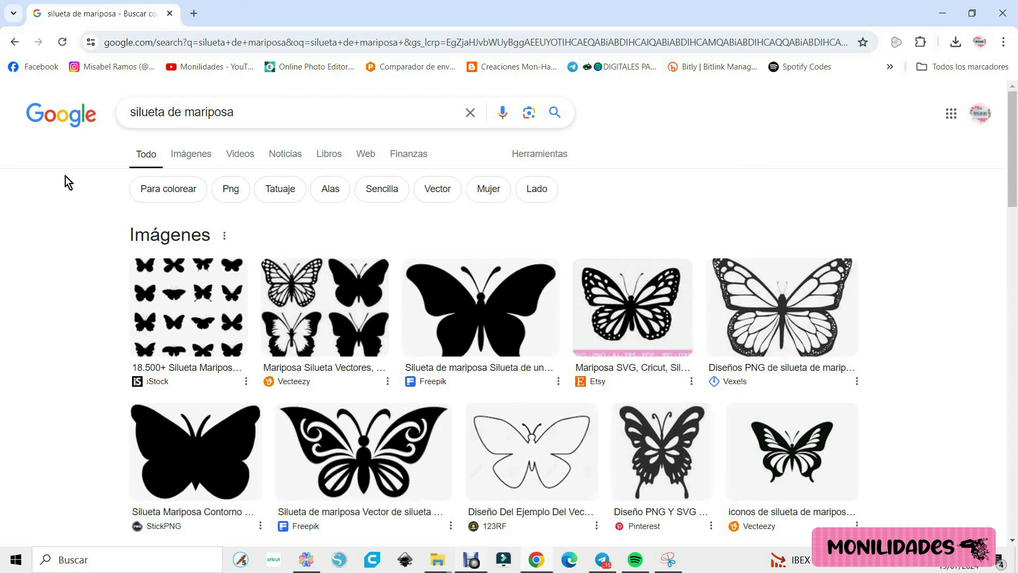
- Save the first Freepik black butterfly silhouette from Google Images into Mariposa as an .avif
click(192, 153)
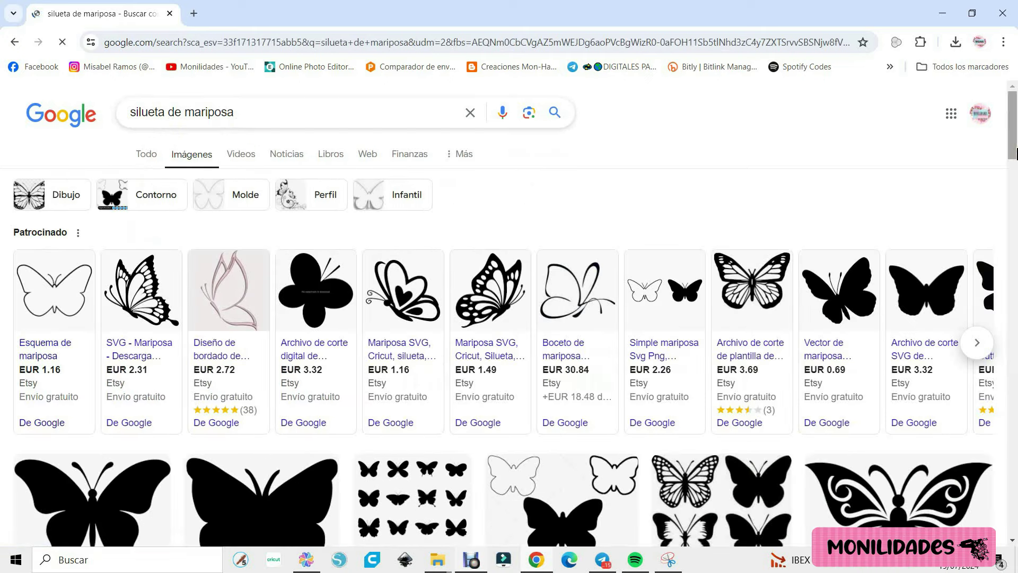
scroll(241, 356, down, 4)
scroll(242, 356, down, 2)
scroll(241, 356, up, 2)
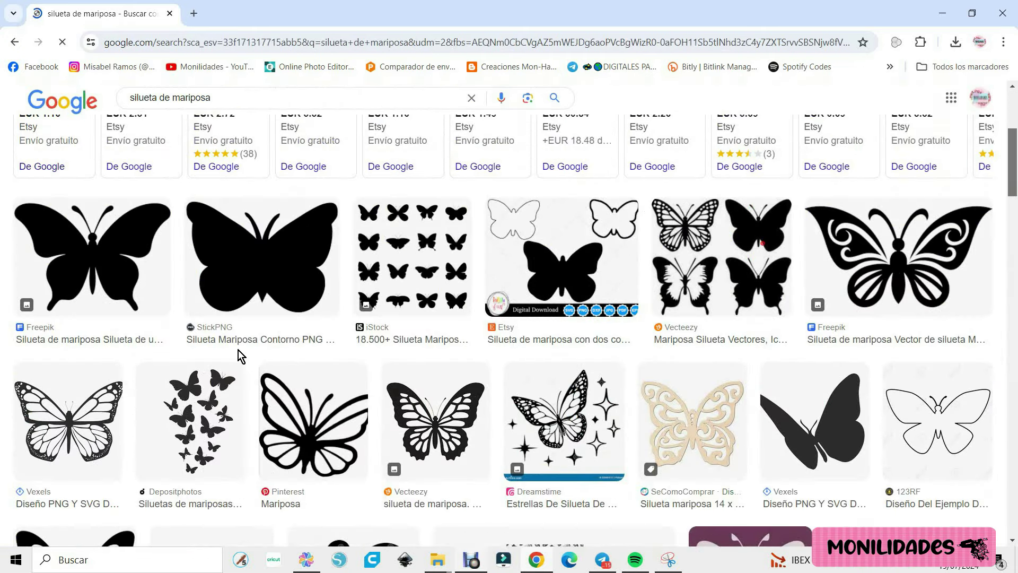
click(117, 251)
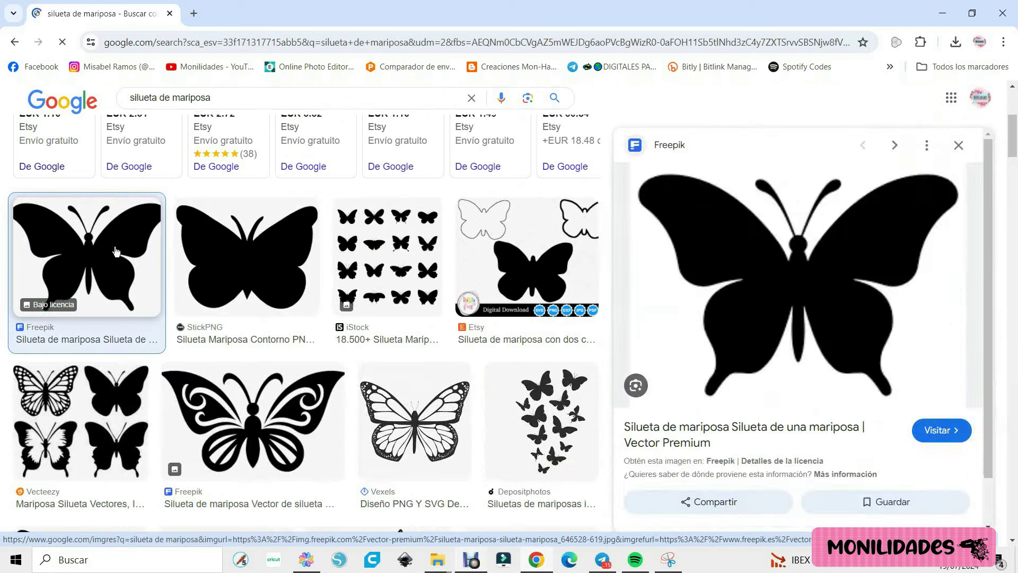
right_click(727, 232)
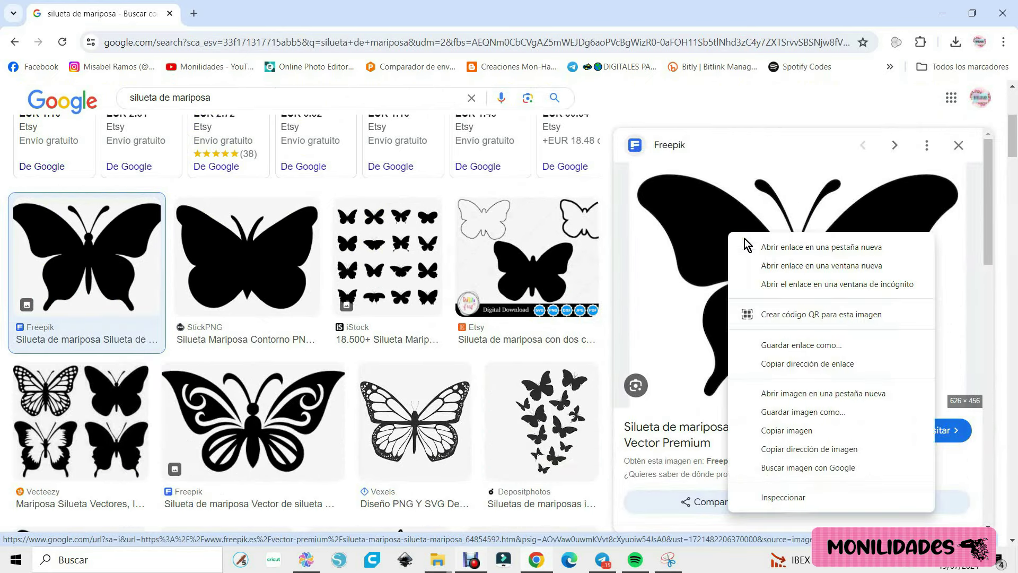
click(780, 412)
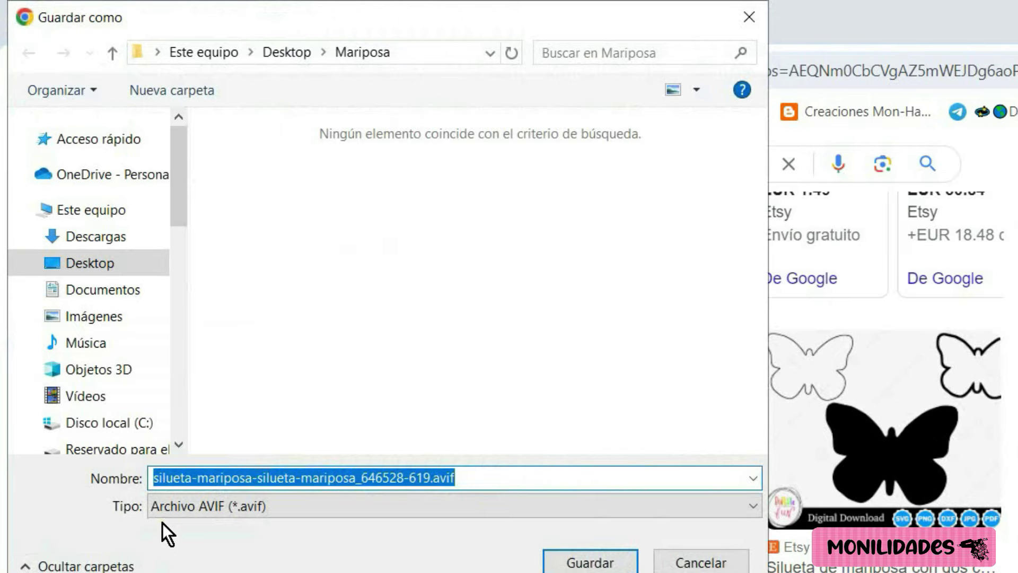
click(588, 562)
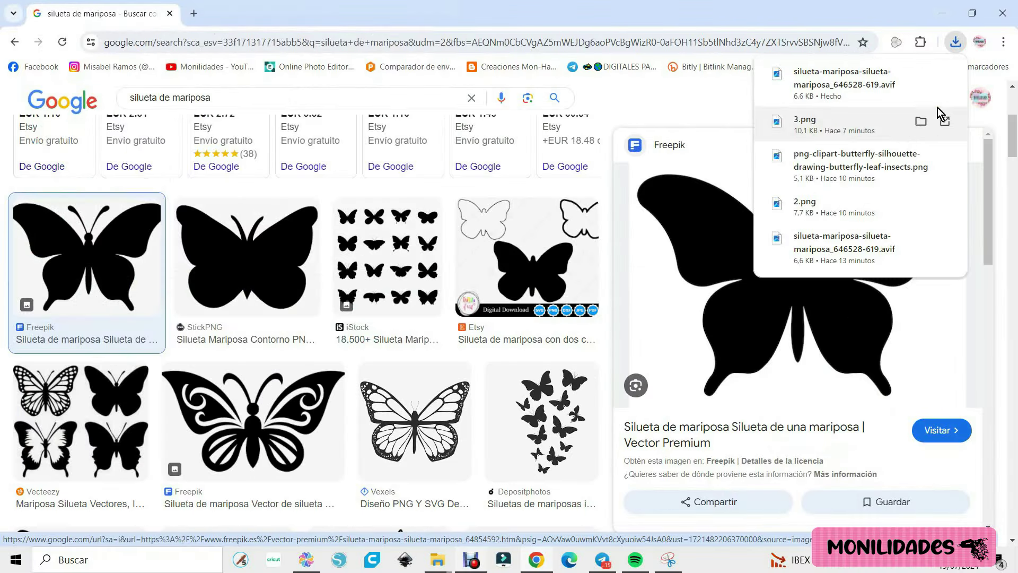
- Delete the downloaded .avif butterfly from the Mariposa folder, leaving only 3.png
click(921, 74)
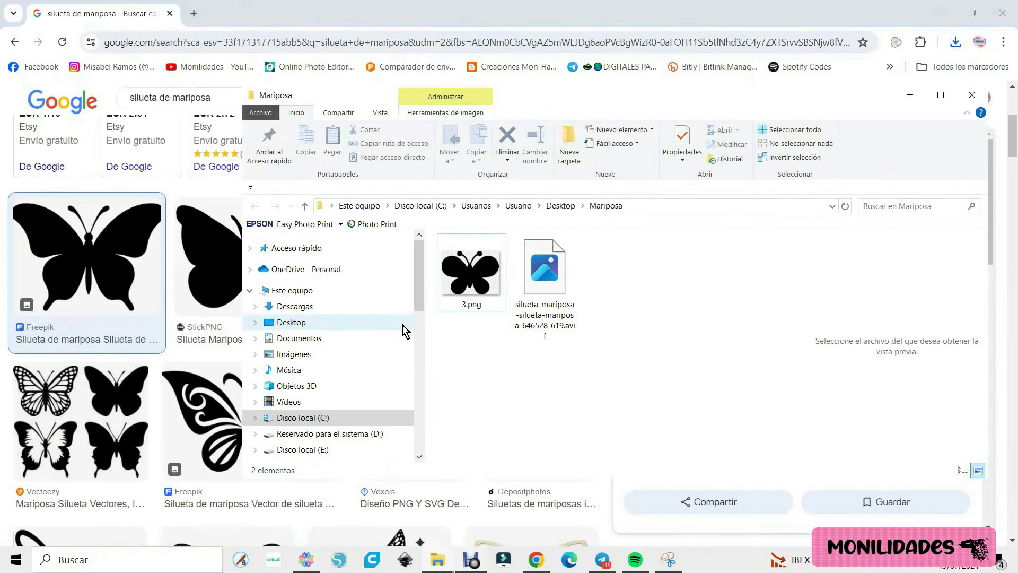
click(950, 93)
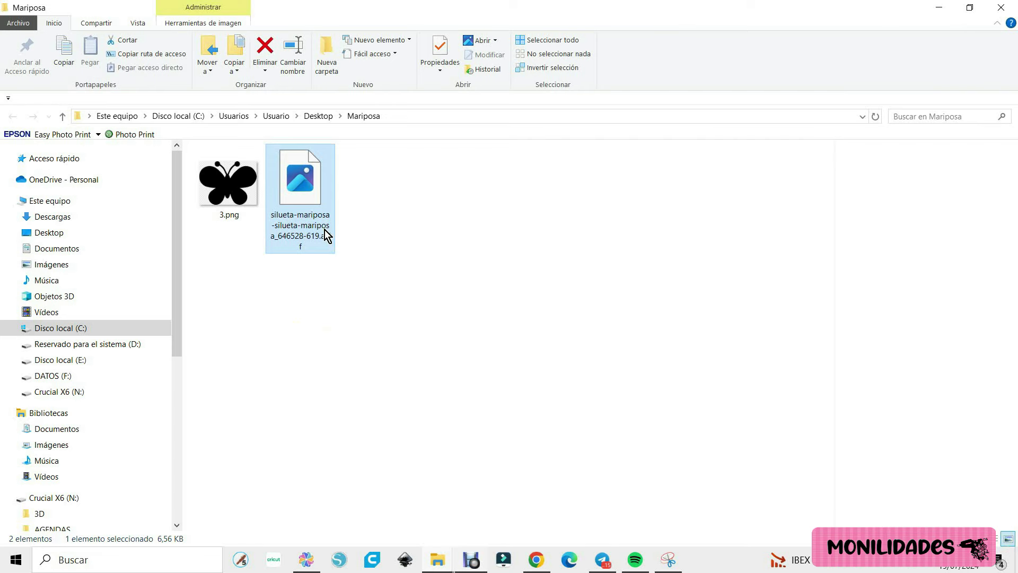
key(Delete)
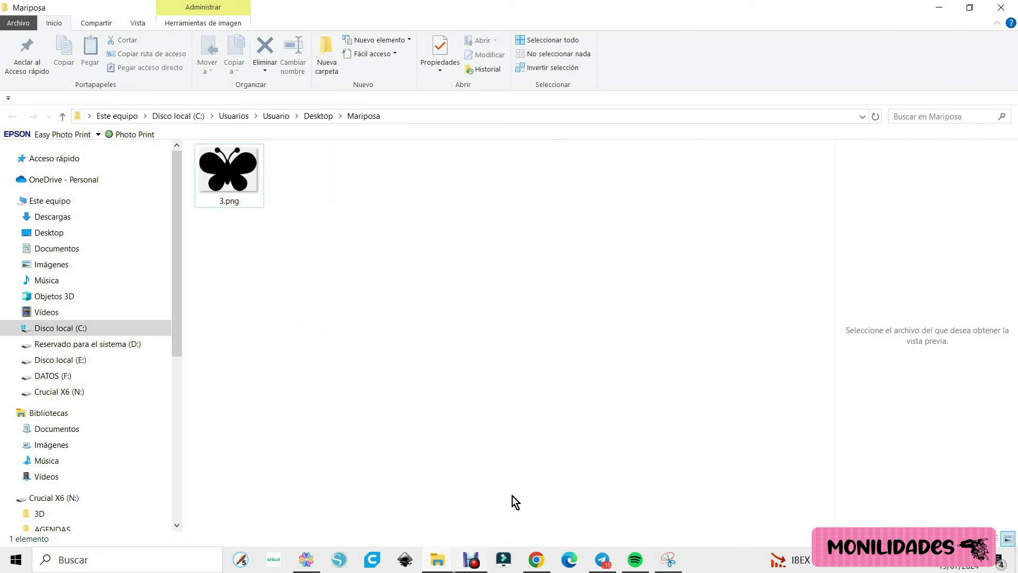
click(536, 559)
- Search 'herramienta recorte' and relaunch a fresh Snipping Tool, closing the old capture
click(144, 564)
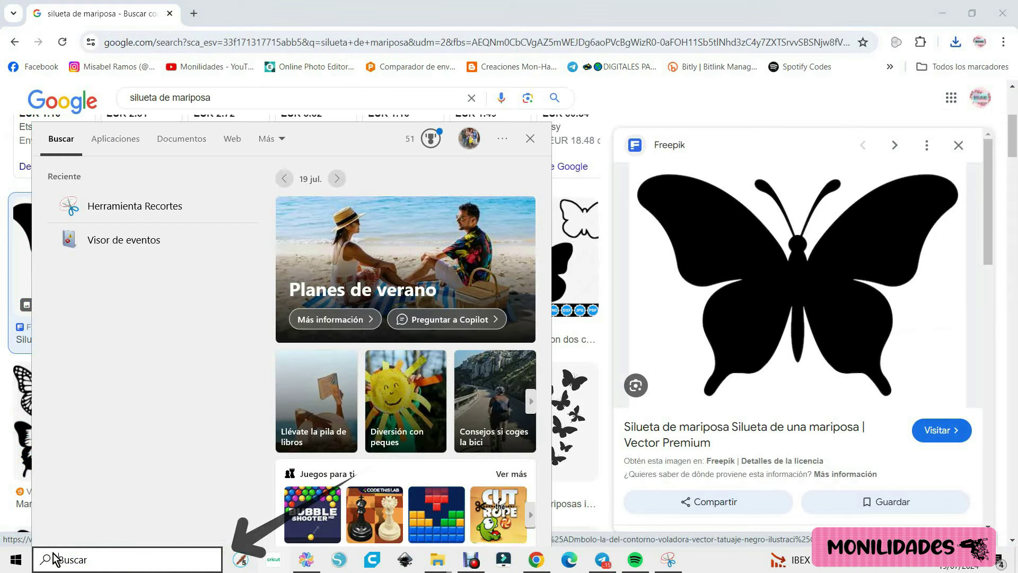
text(her)
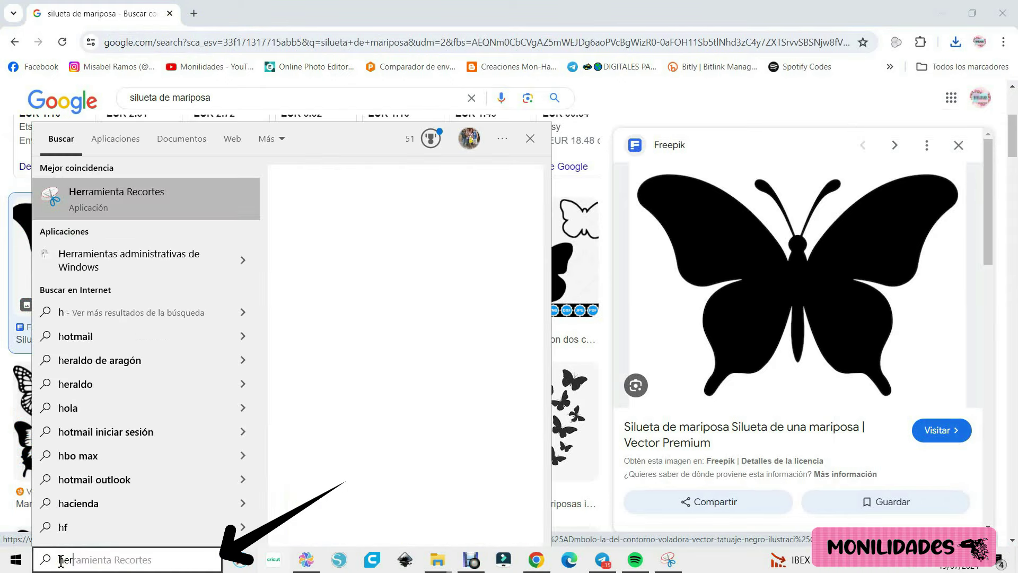
text(ramienta )
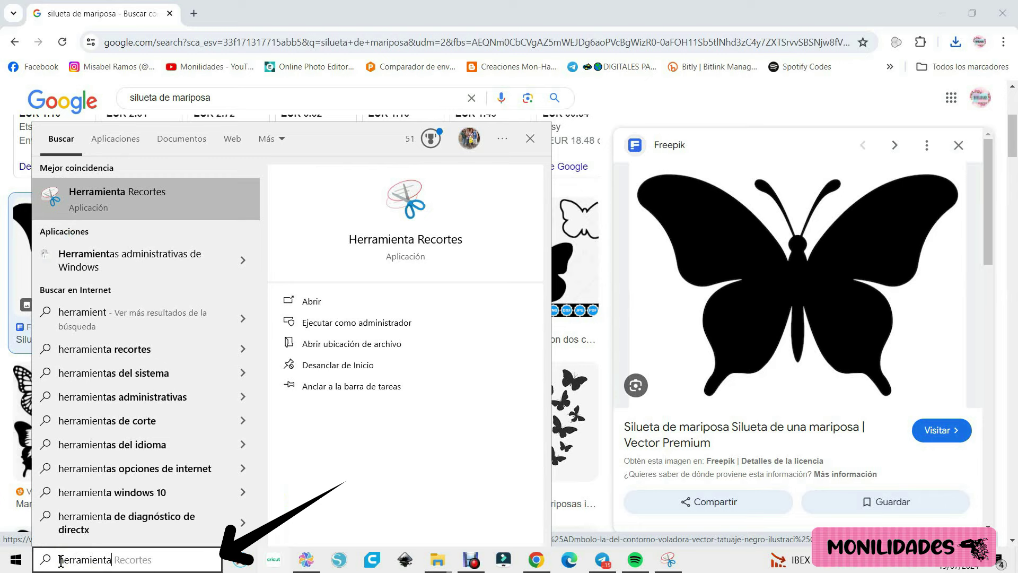
text(recorte)
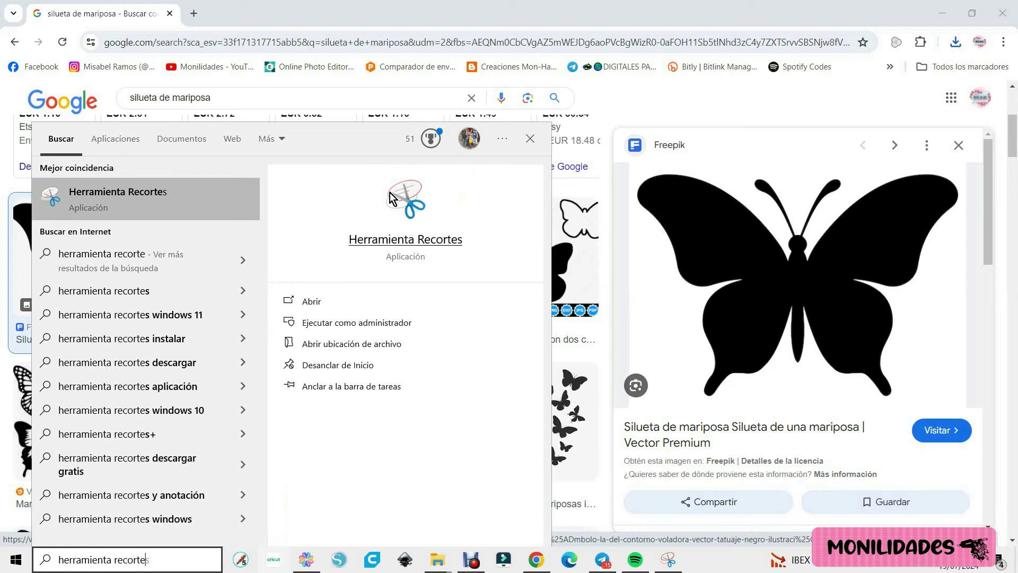
click(114, 193)
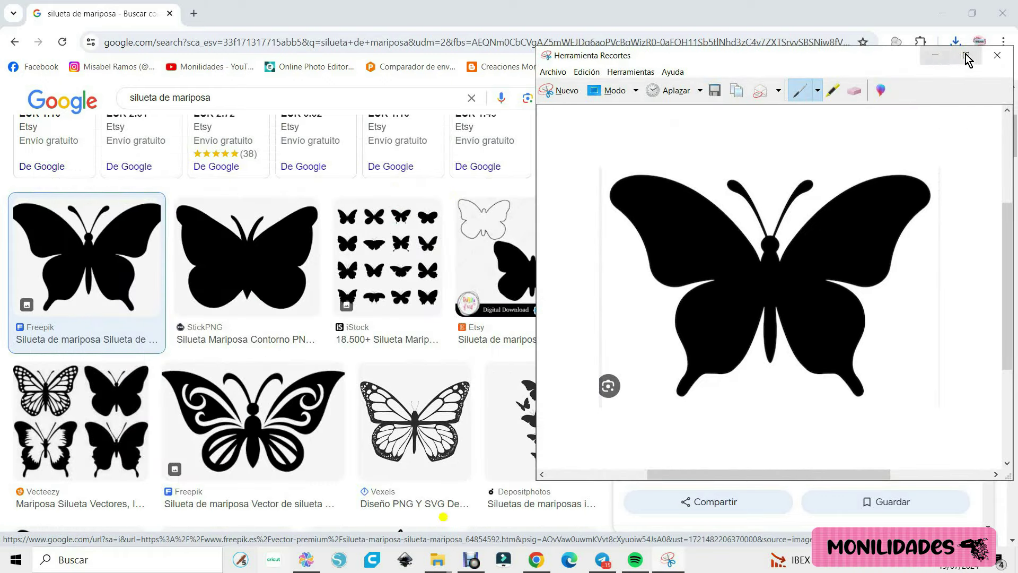
click(994, 56)
click(79, 560)
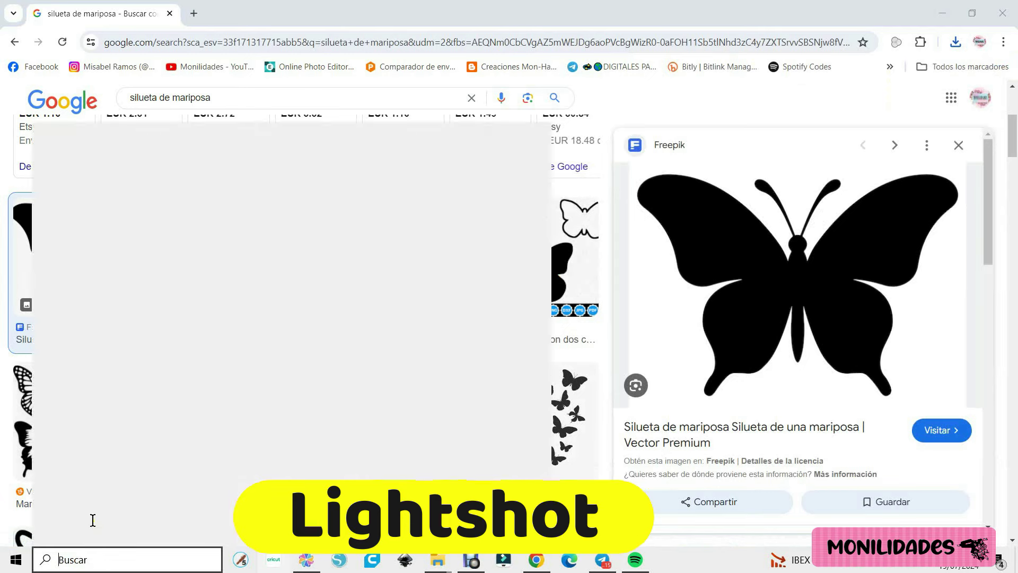
click(111, 208)
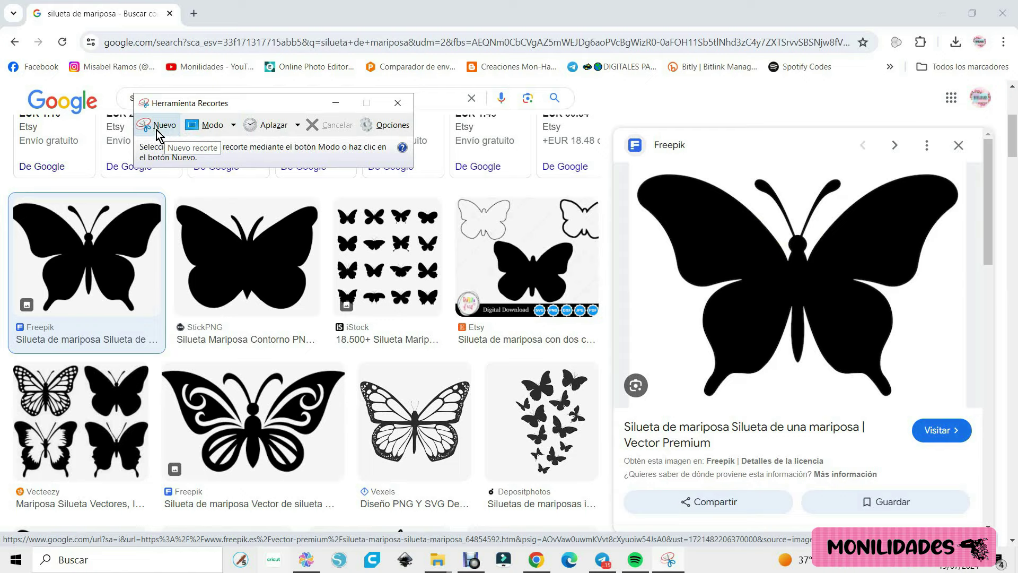
- Snip the large butterfly preview and save it as JPEG '1' in Mariposa
click(165, 126)
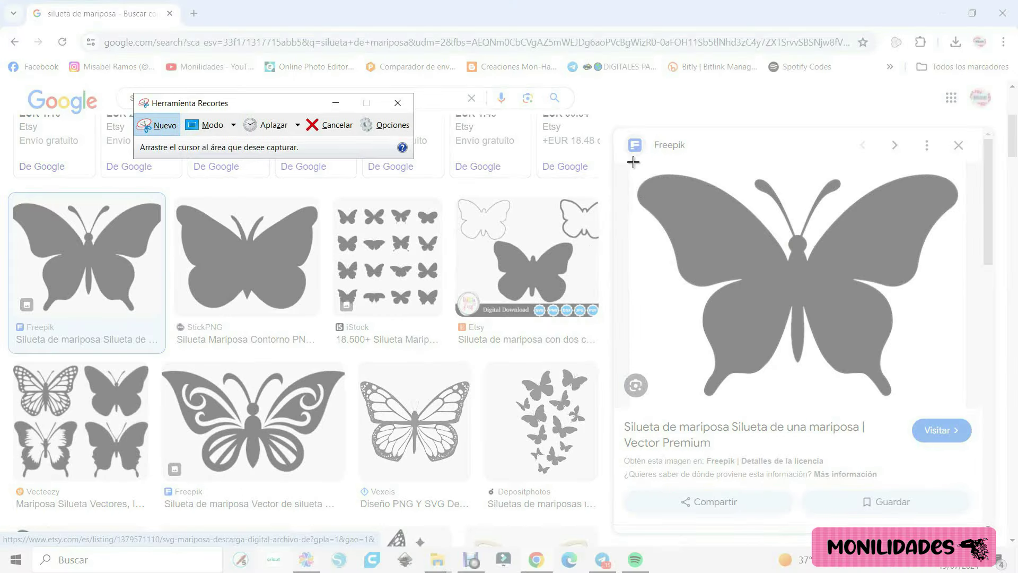
mouse_move(633, 161)
mouse_down()
mouse_move(974, 374)
mouse_move(975, 408)
mouse_up()
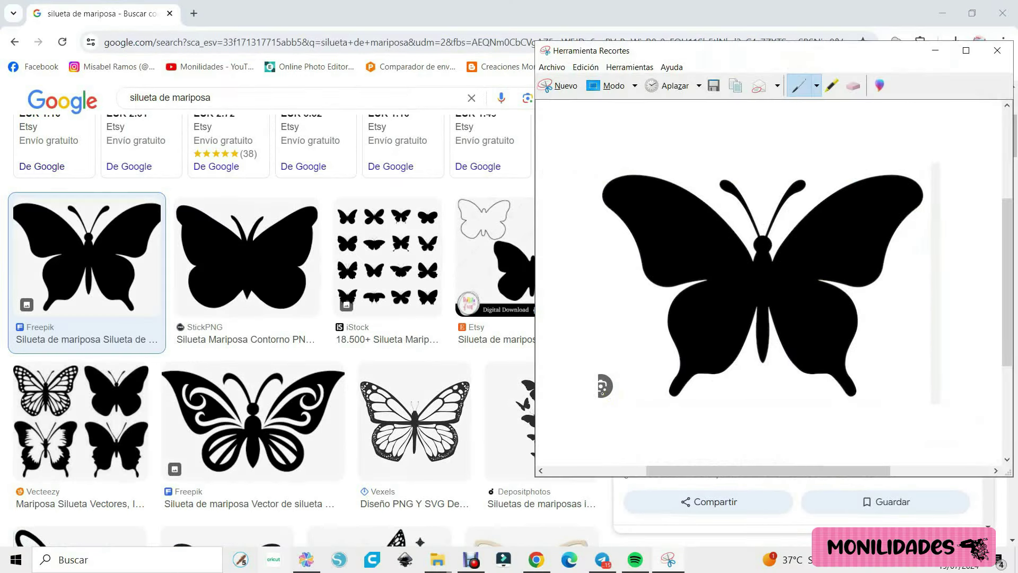
click(552, 67)
click(563, 98)
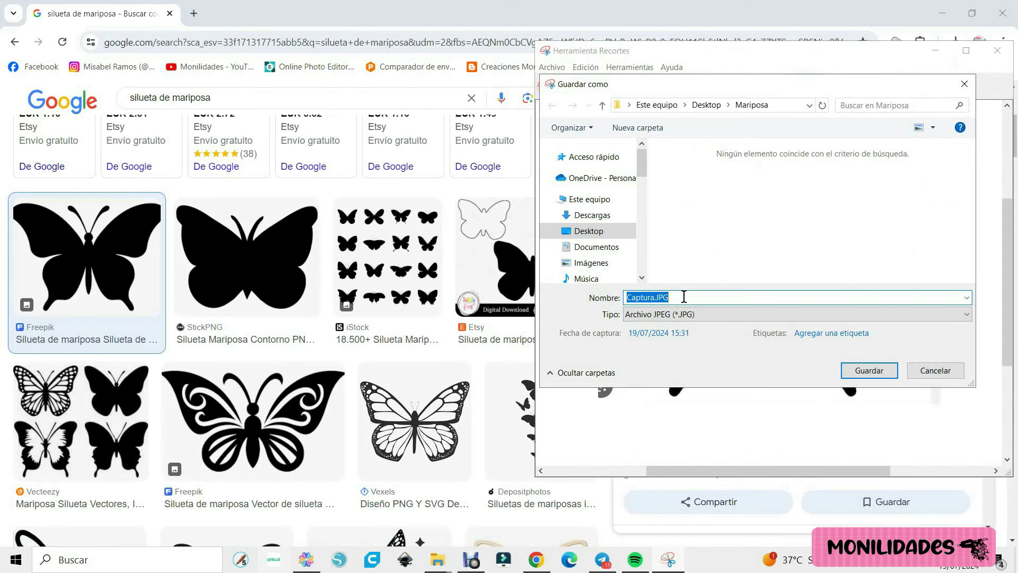
text(1)
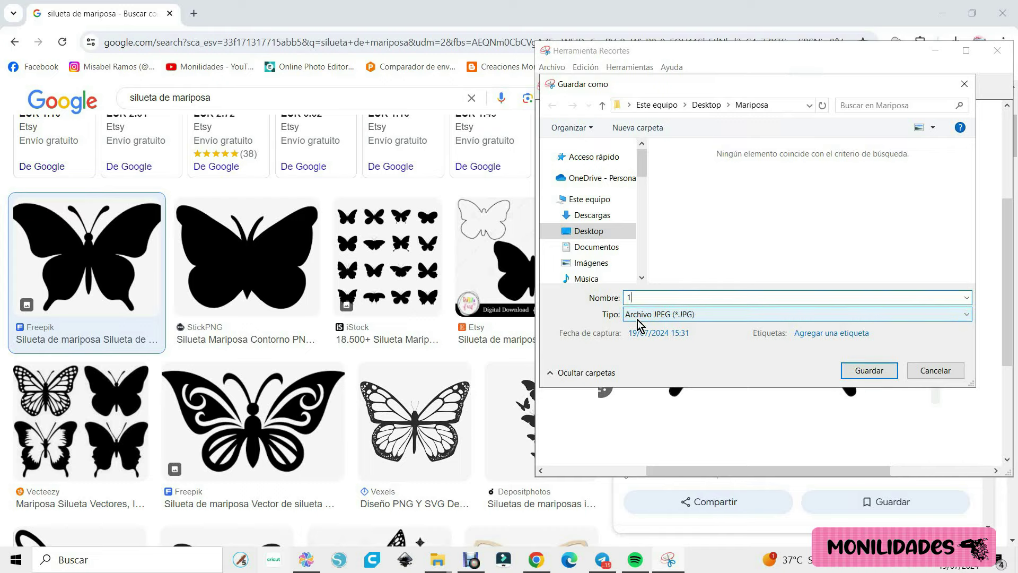
click(866, 371)
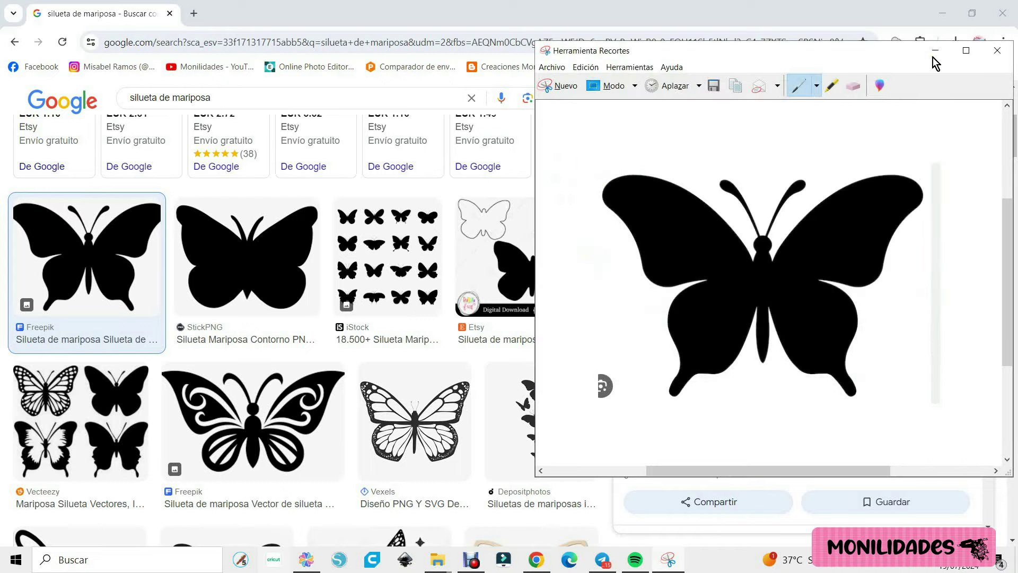
click(936, 52)
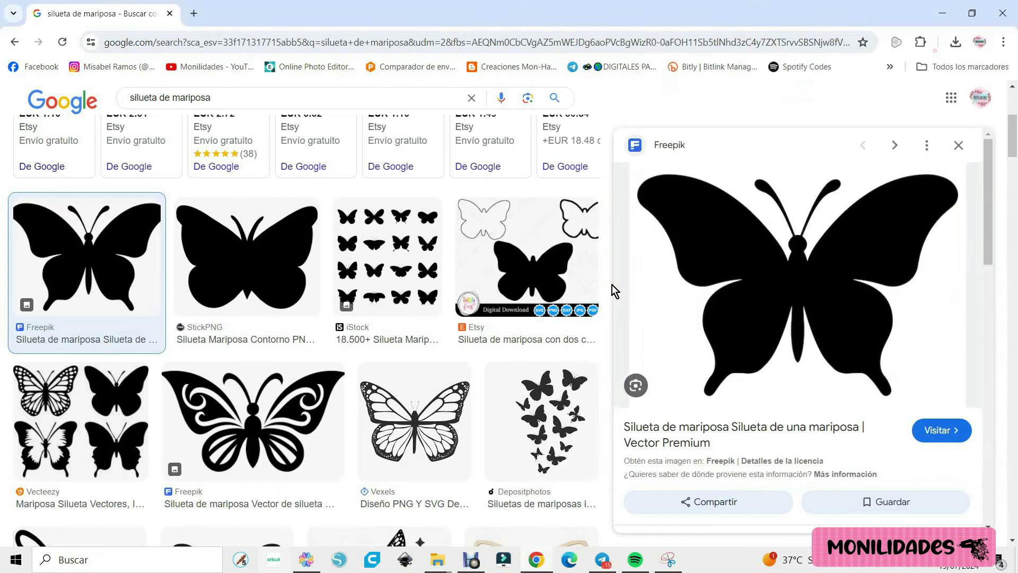
- Save the PNGWing side-view butterfly silhouette into the Mariposa folder as 2.png
click(958, 145)
scroll(1015, 183, down, 3)
drag(1016, 186, 1016, 432)
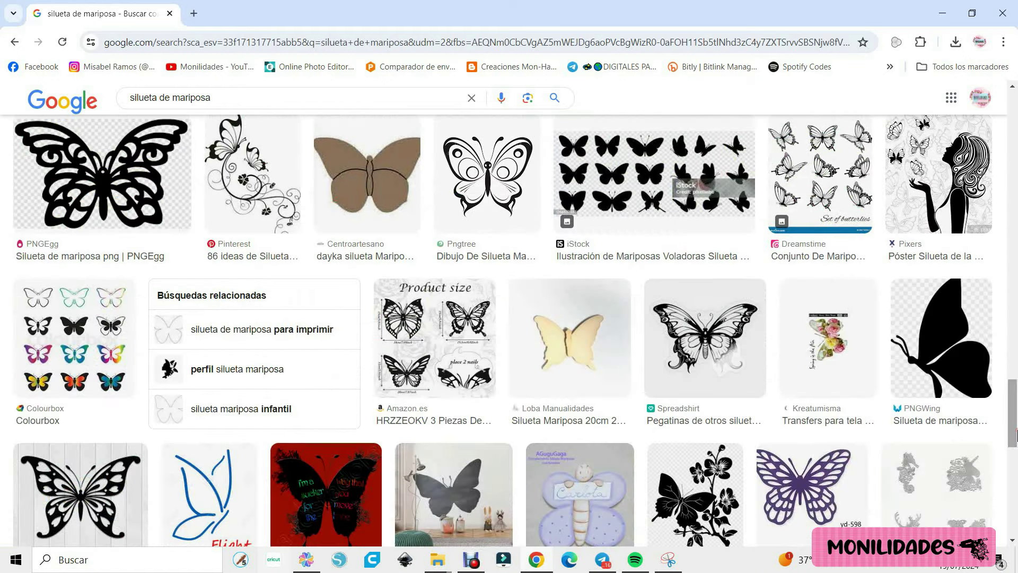
click(950, 342)
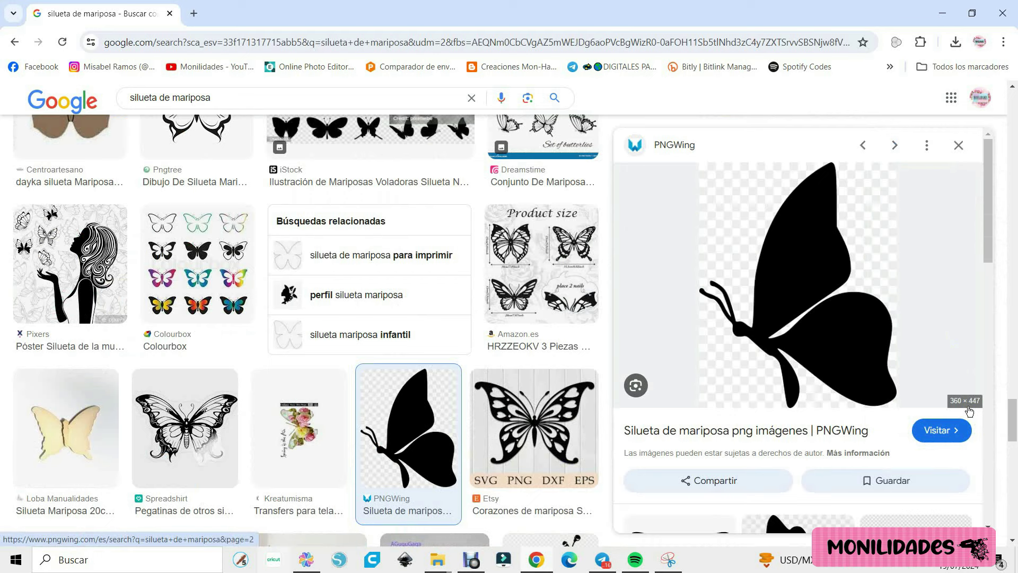
right_click(789, 225)
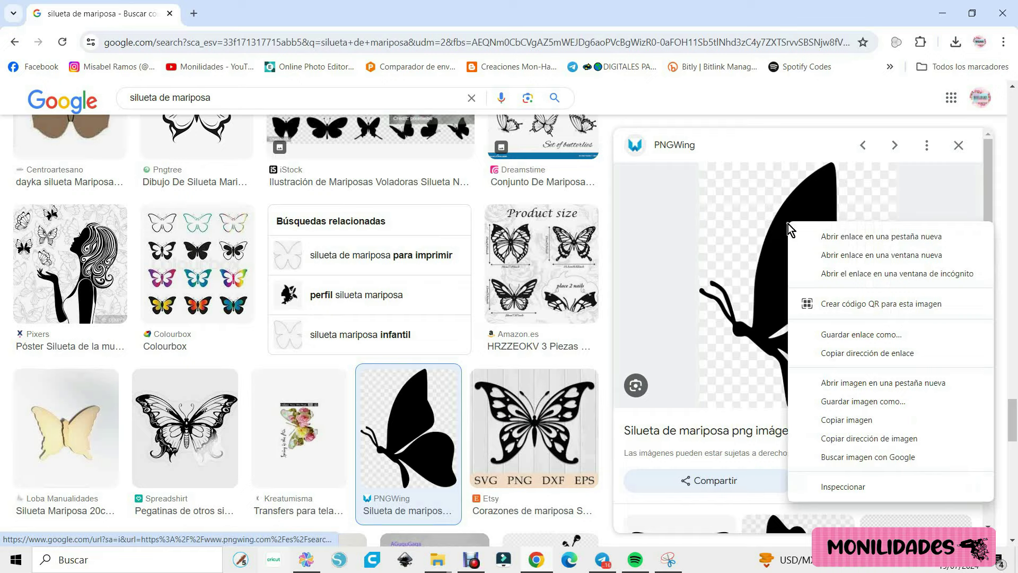
click(880, 403)
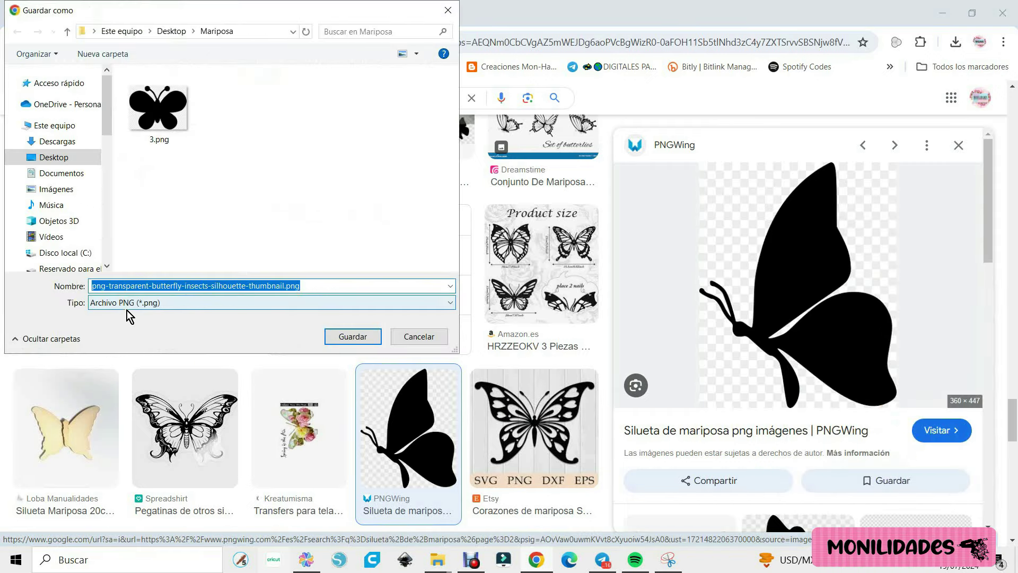
text(2)
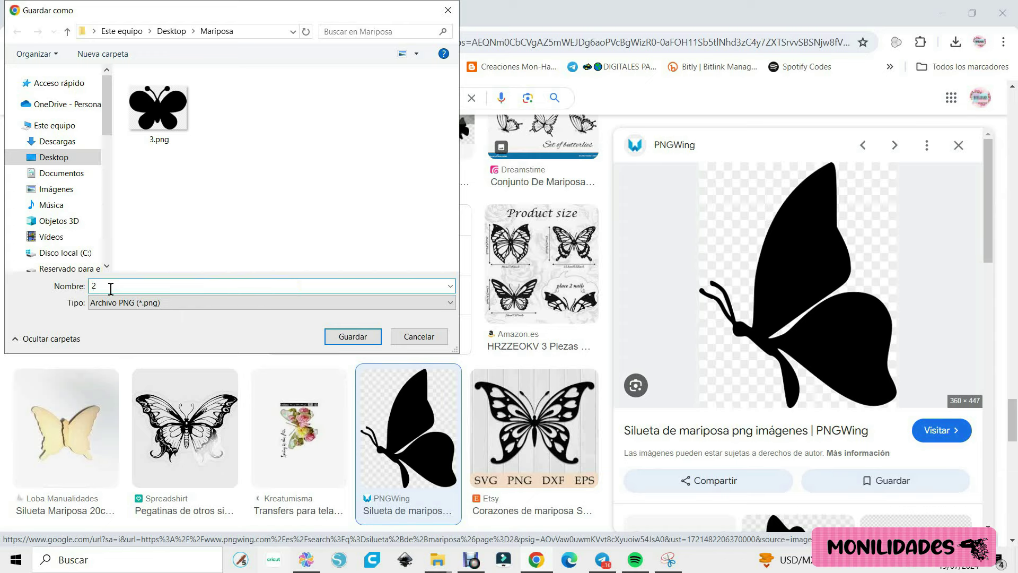
click(348, 336)
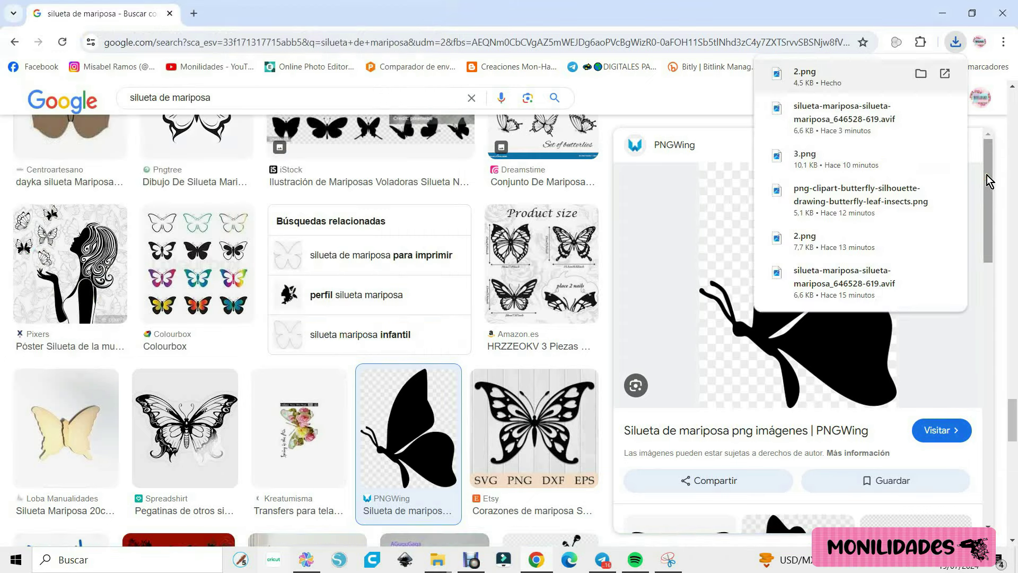
- Find the Pinterest outline butterfly and save it as a JPEG into Desktop\Mariposa
click(969, 156)
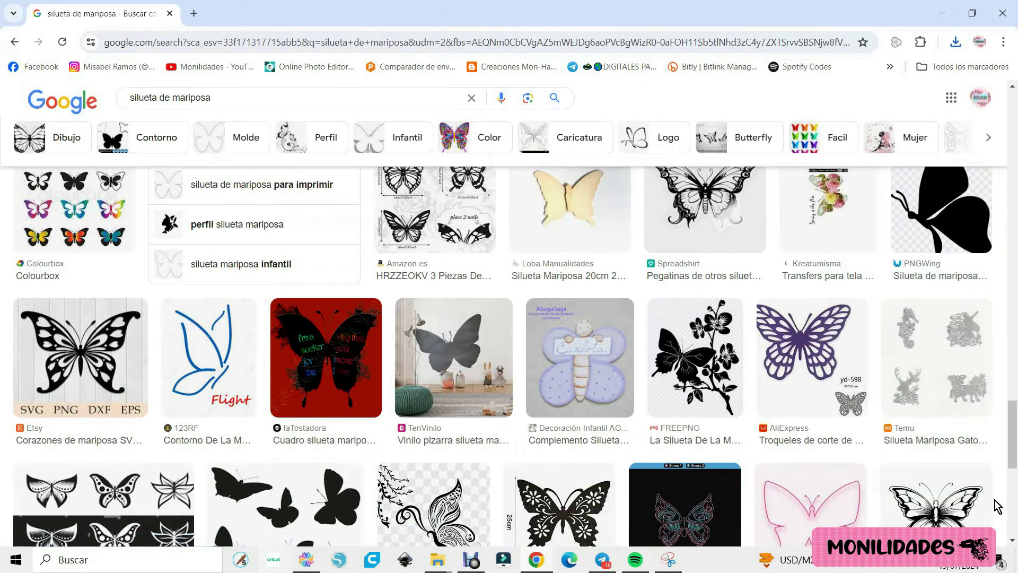
scroll(995, 505, down, 5)
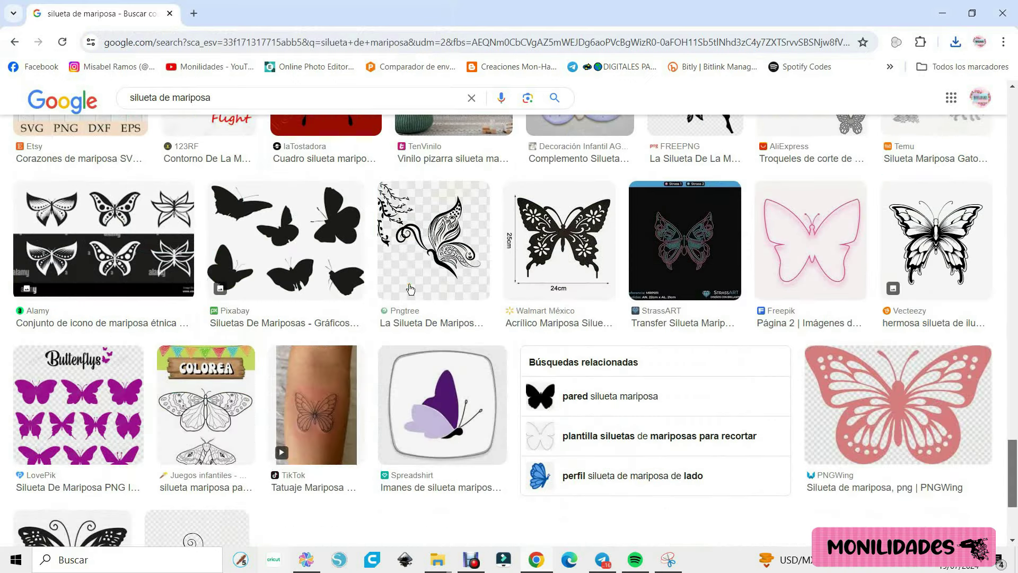
click(411, 289)
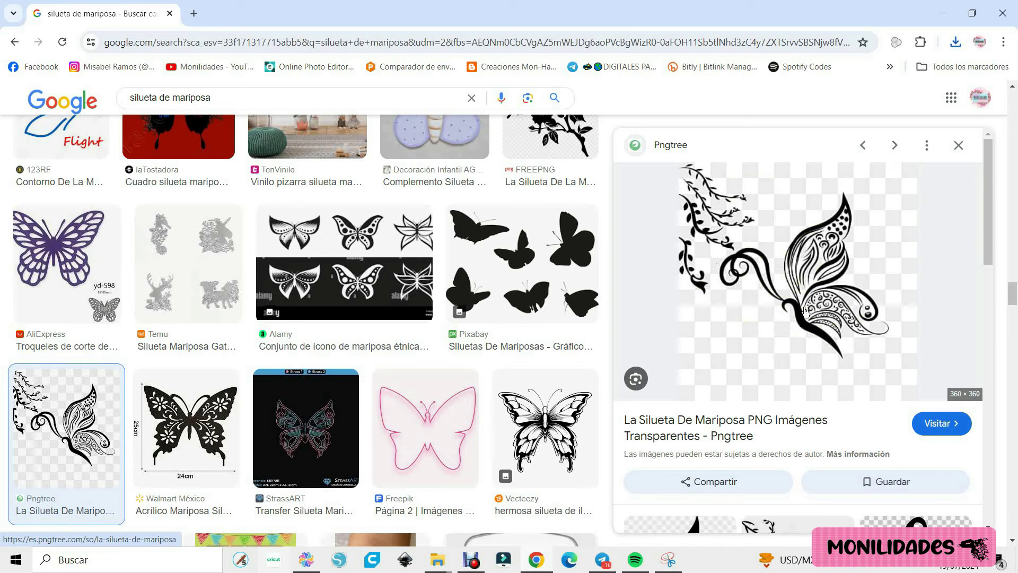
click(960, 146)
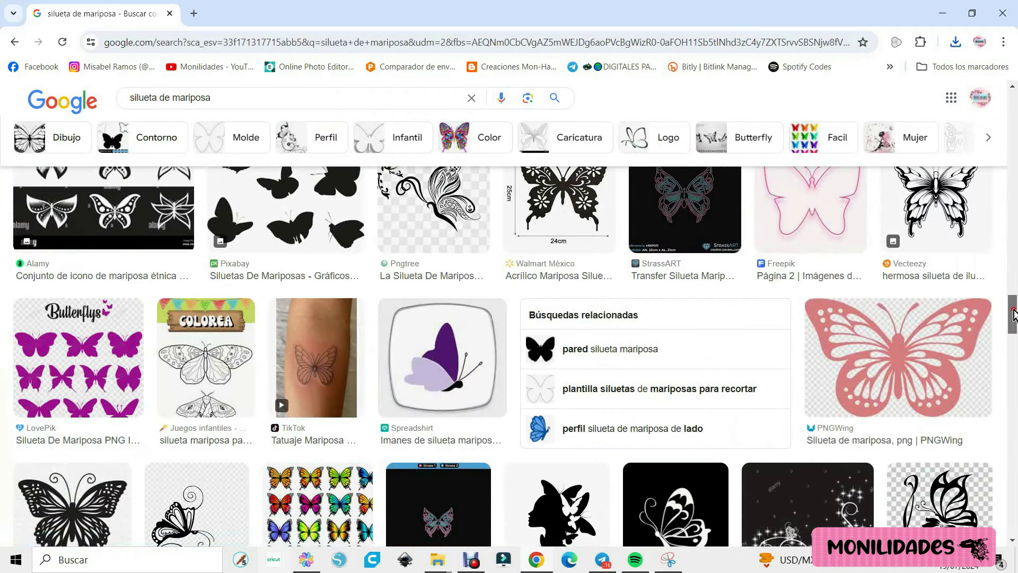
drag(1014, 314, 1015, 433)
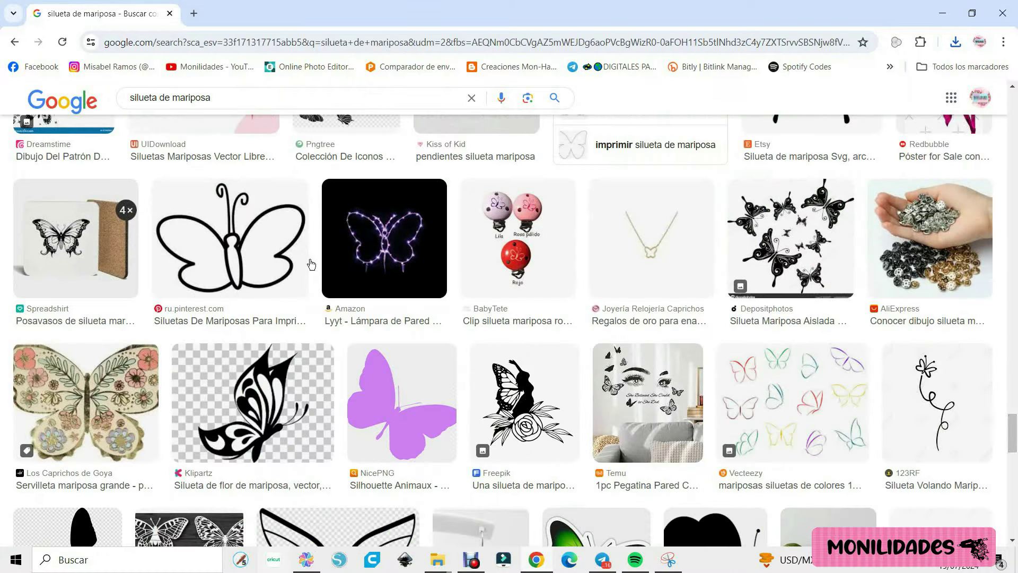
click(245, 260)
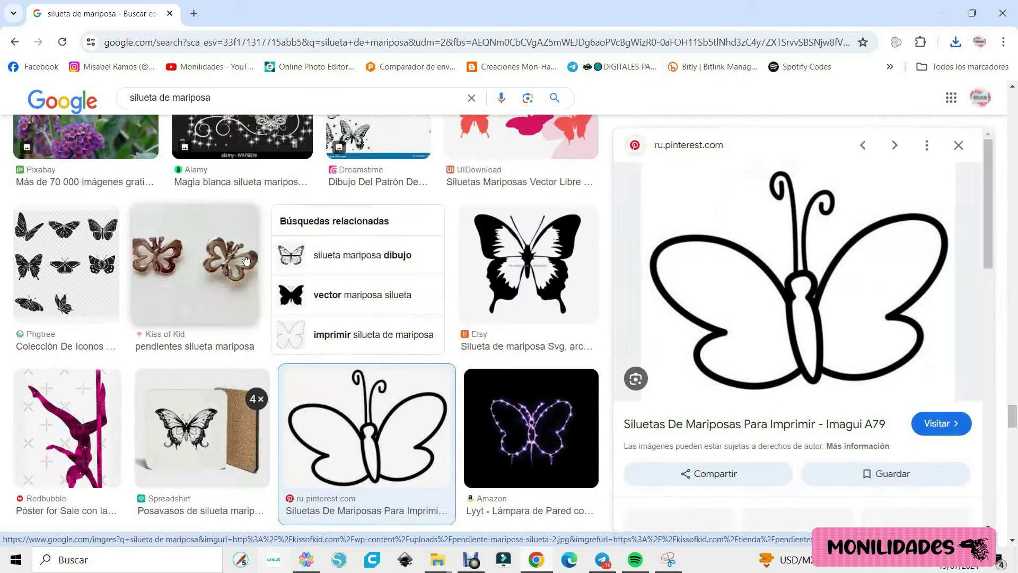
right_click(796, 269)
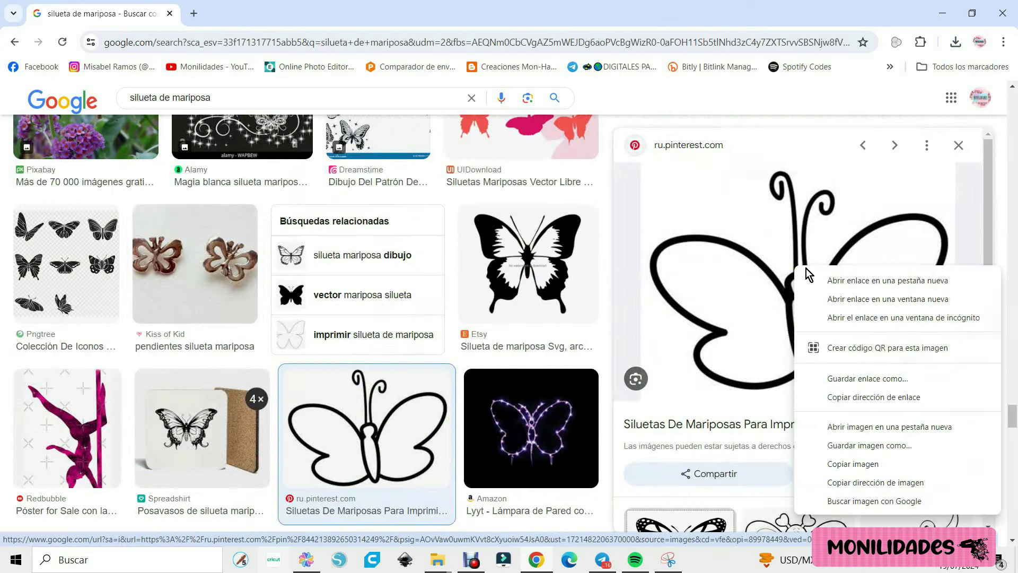
click(866, 453)
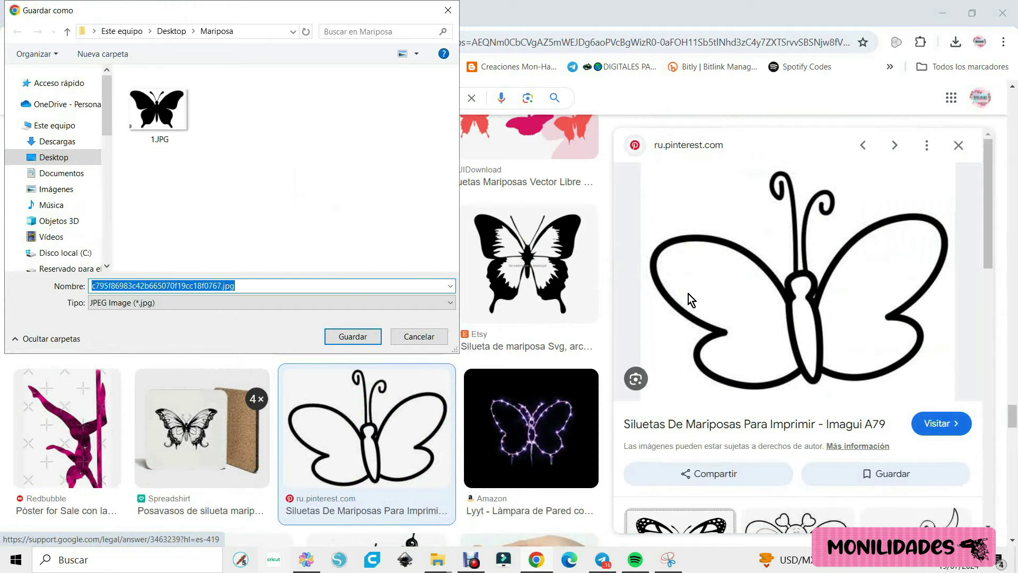
click(364, 341)
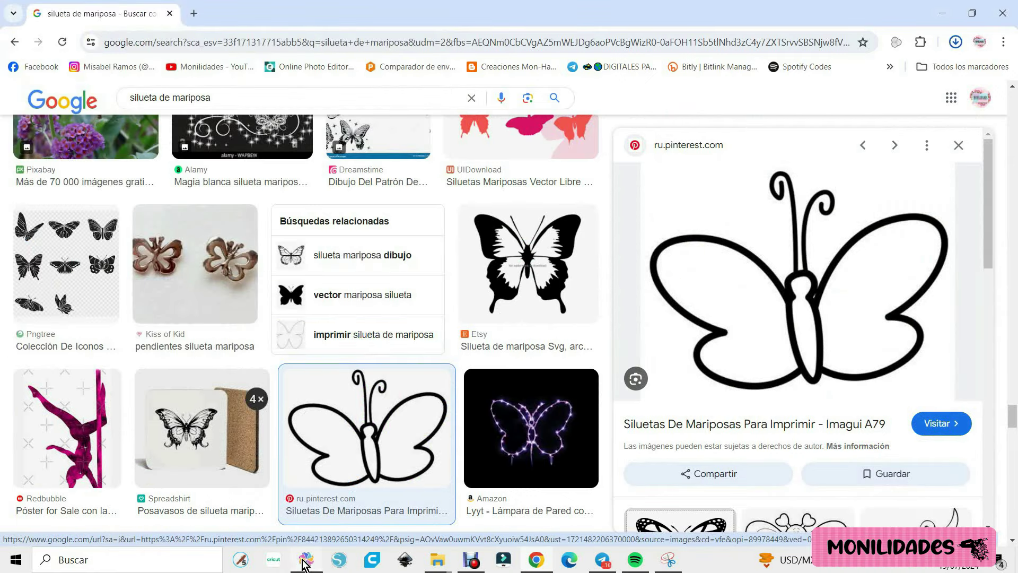
- Trace 1.JPG outer edge only, without pasting the image, placing a 136.5 × 96.3 mm outline
click(306, 560)
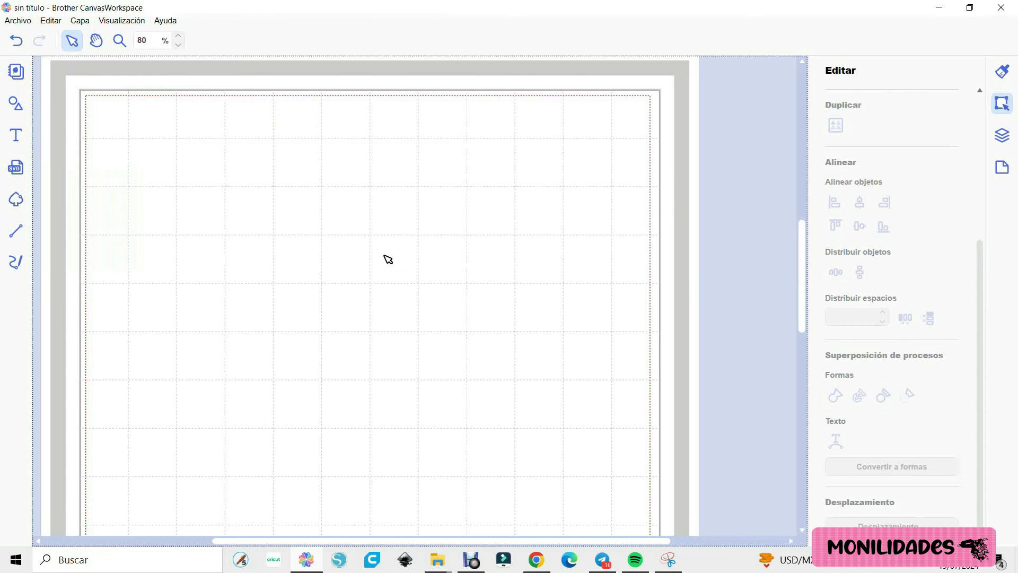
click(16, 199)
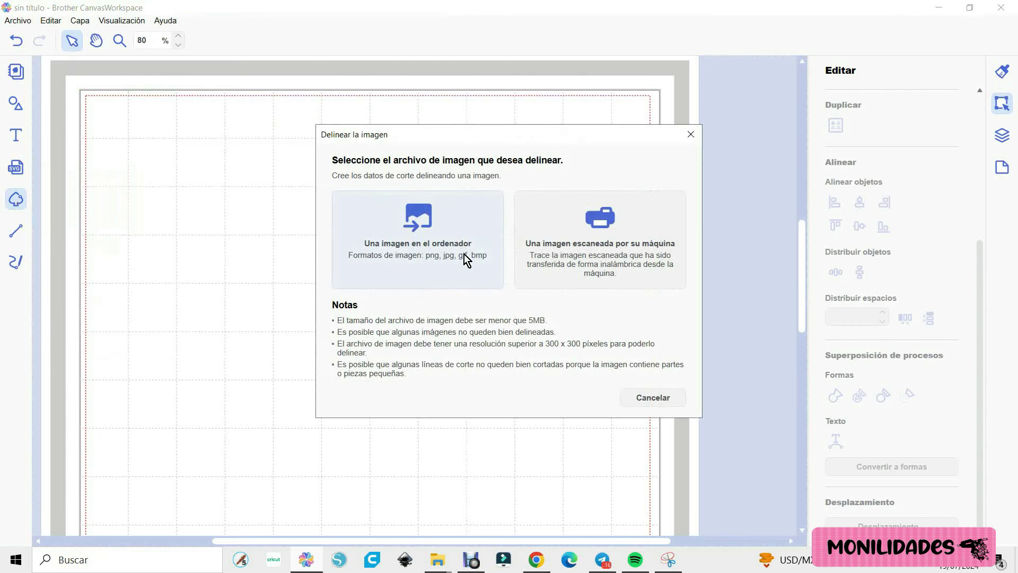
click(424, 228)
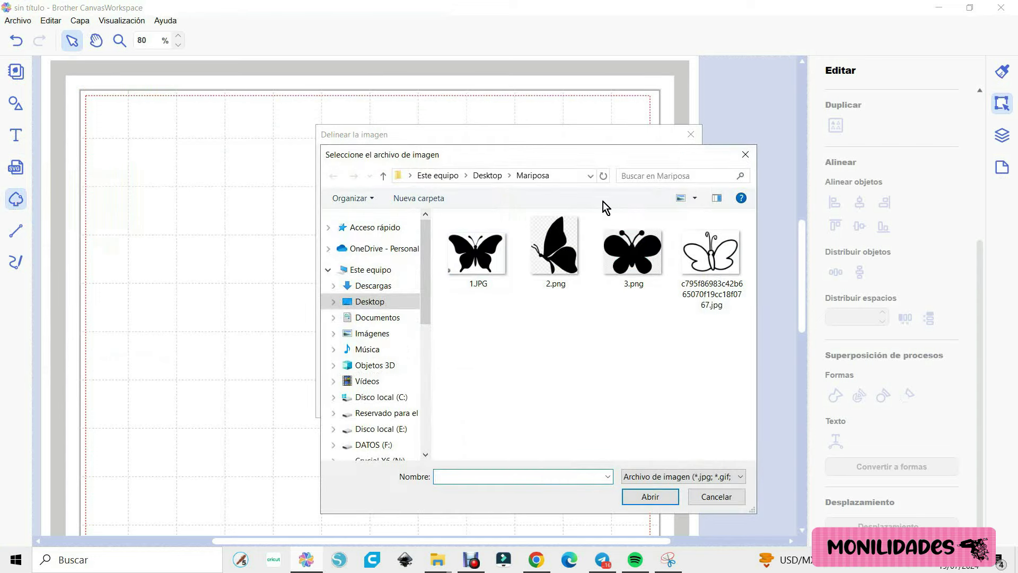
drag(679, 162, 628, 93)
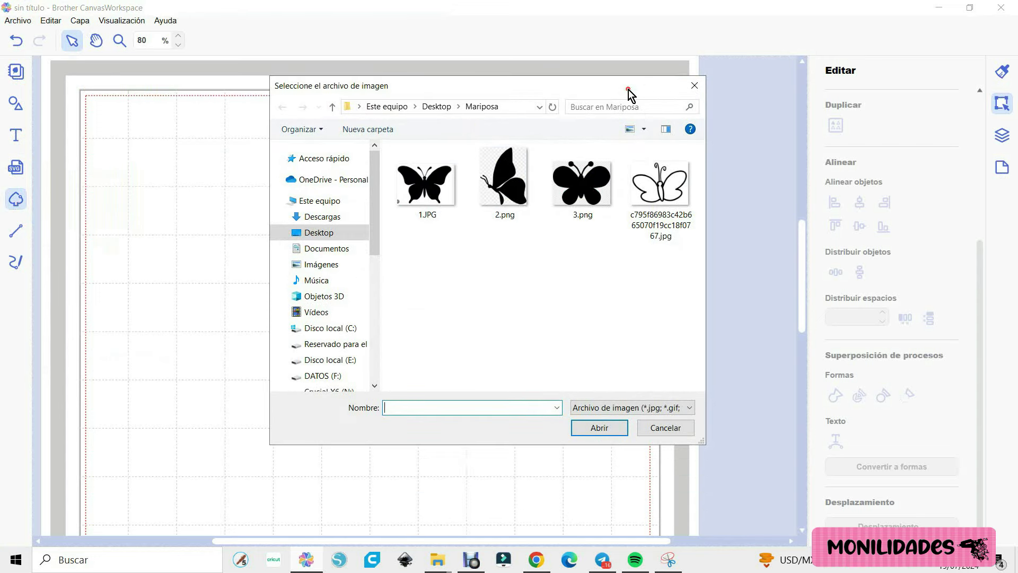
click(419, 192)
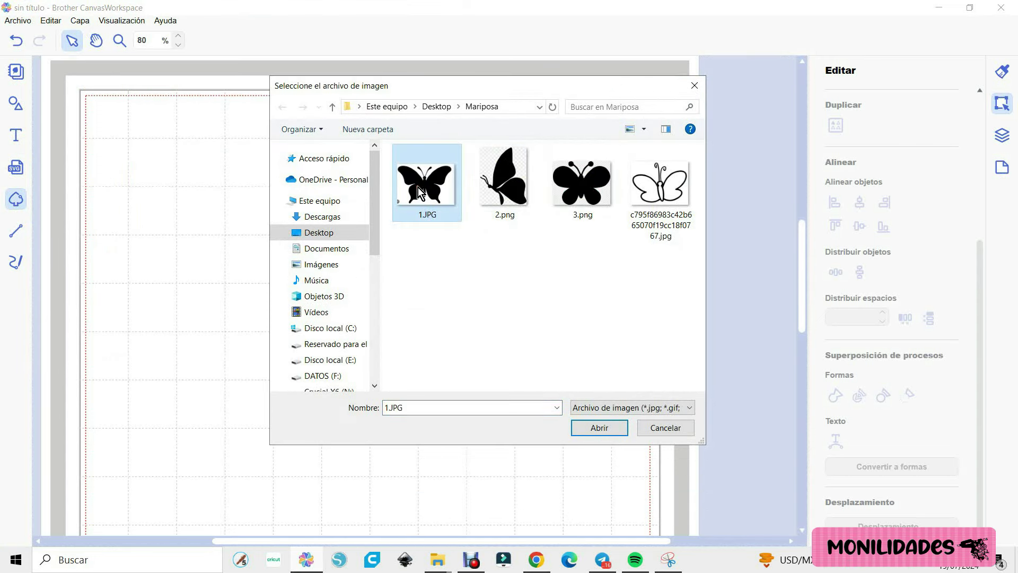
click(600, 423)
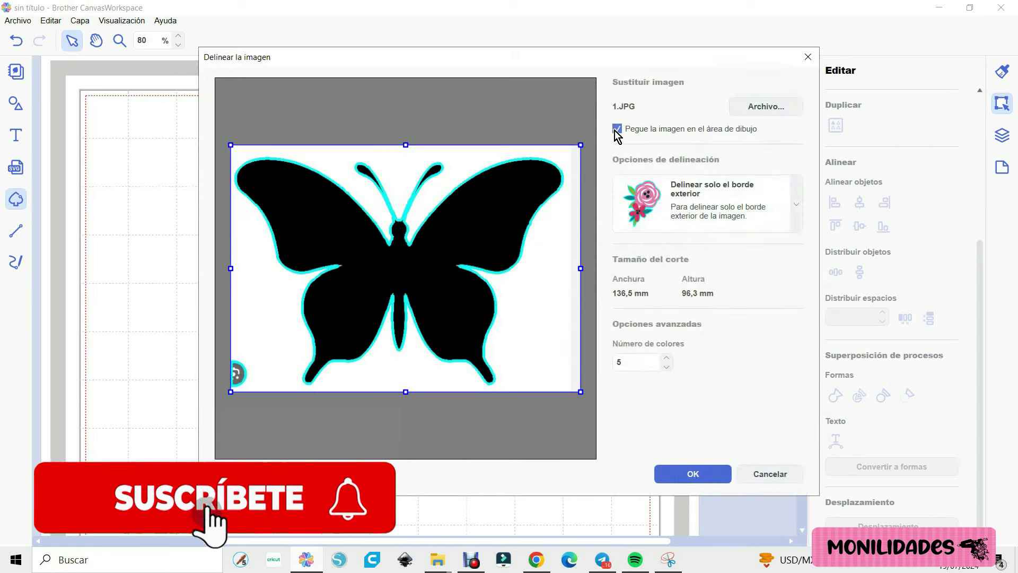
click(617, 128)
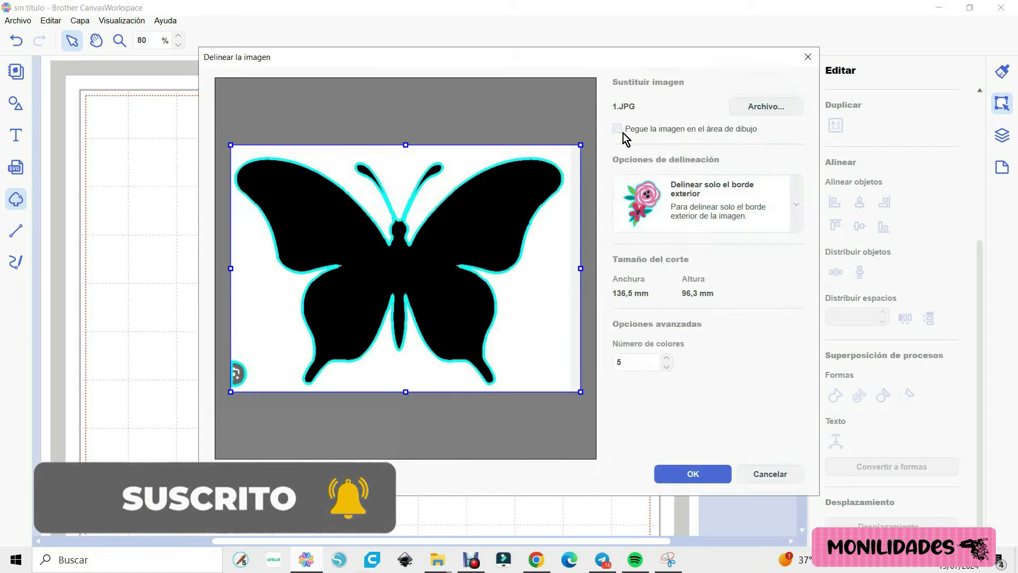
click(797, 207)
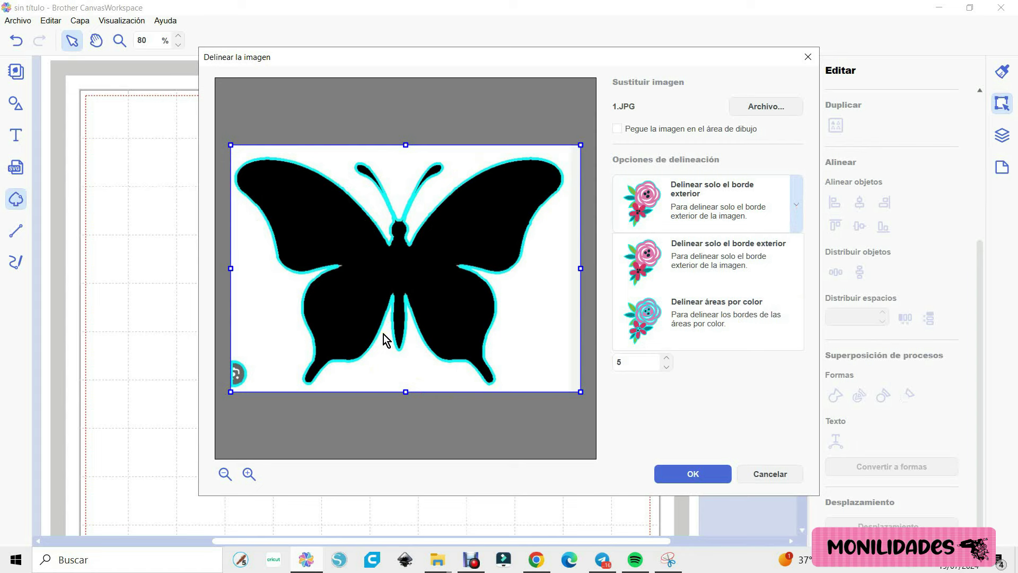
click(705, 249)
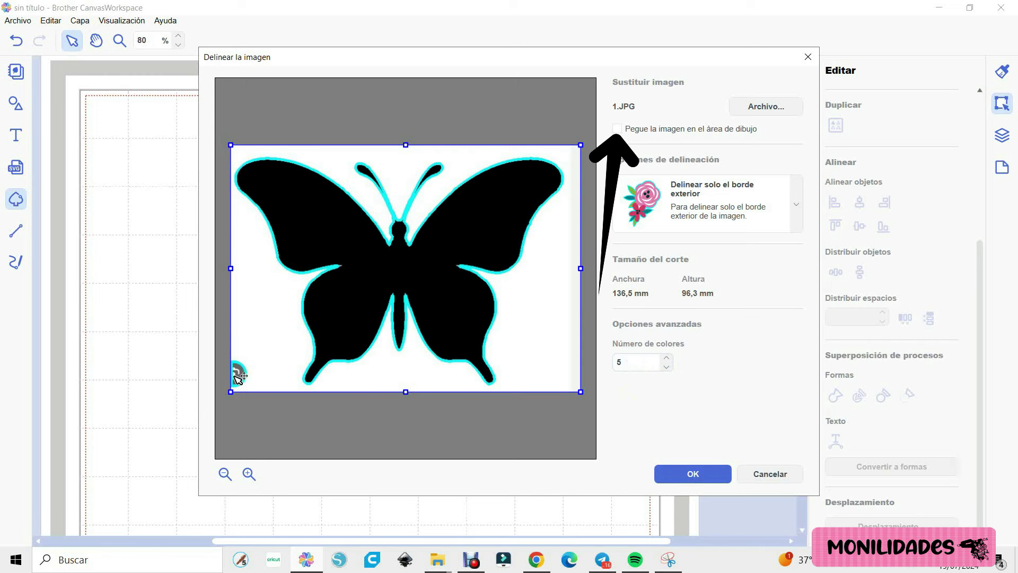
click(680, 479)
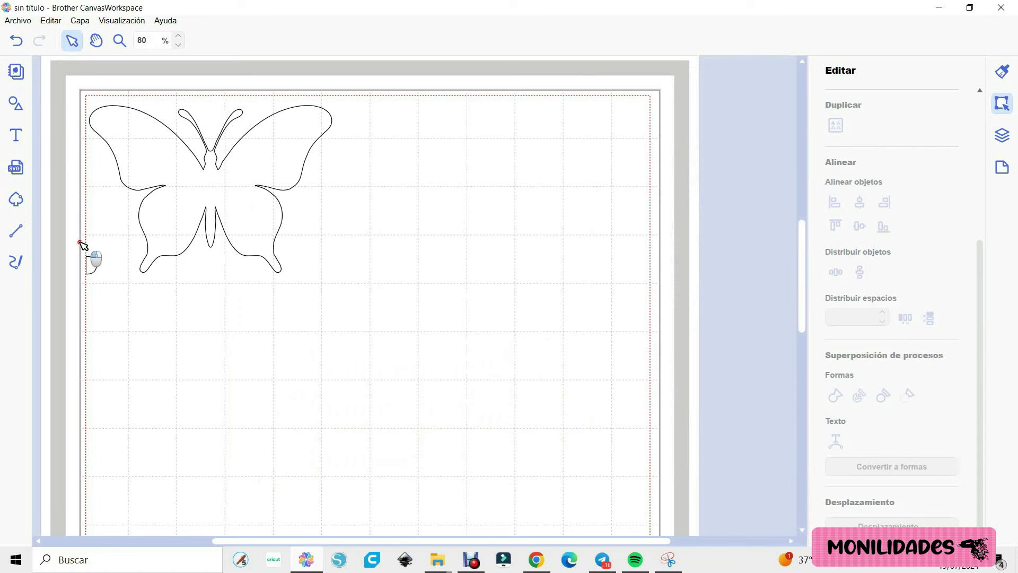
- Move the traced butterfly outline to the centre and enlarge it proportionally
drag(84, 245, 124, 299)
drag(470, 231, 470, 226)
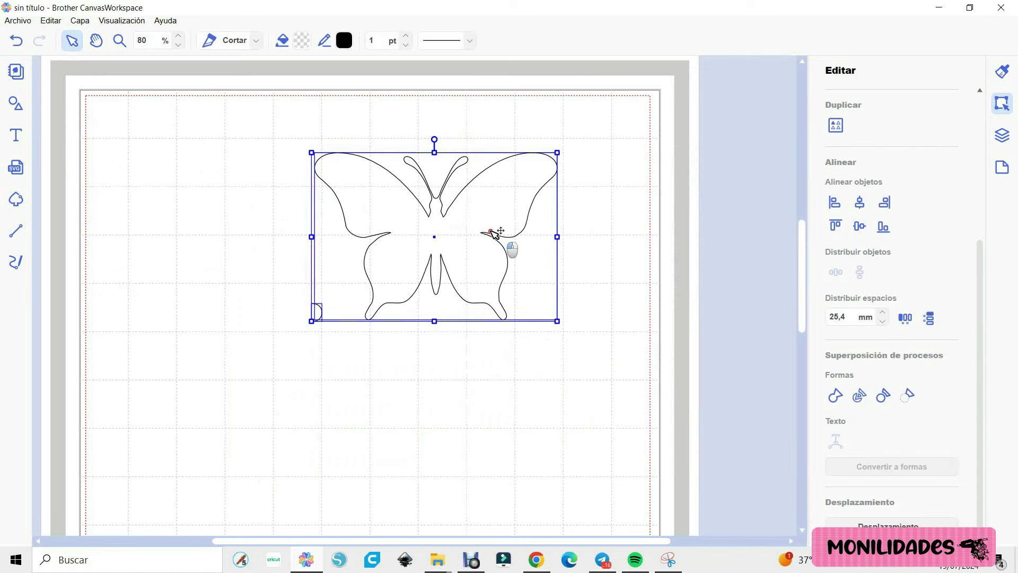
drag(536, 303, 641, 413)
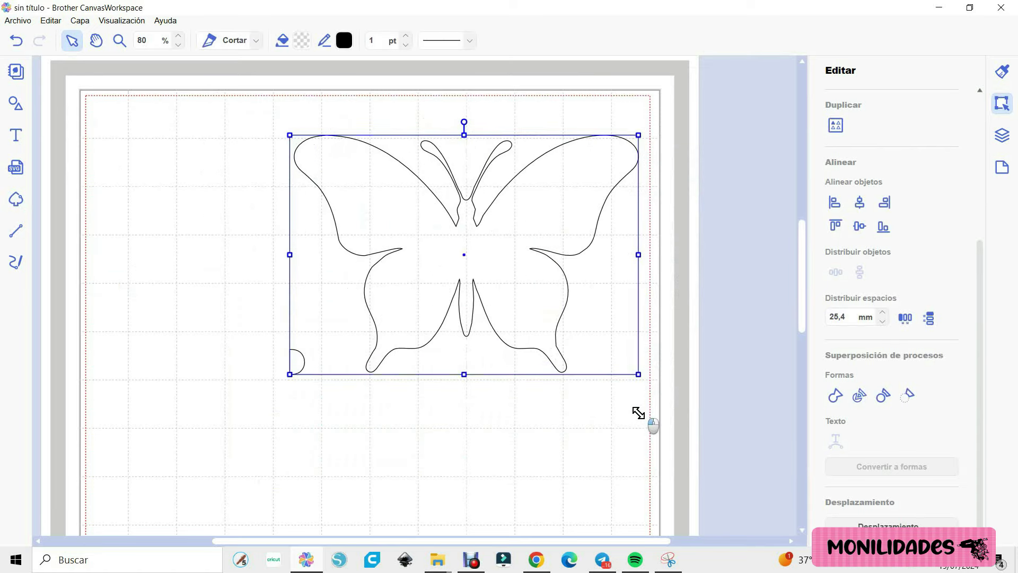
- Delete the small stray piece and move the butterfly to the mat's top-left corner
click(284, 398)
click(301, 360)
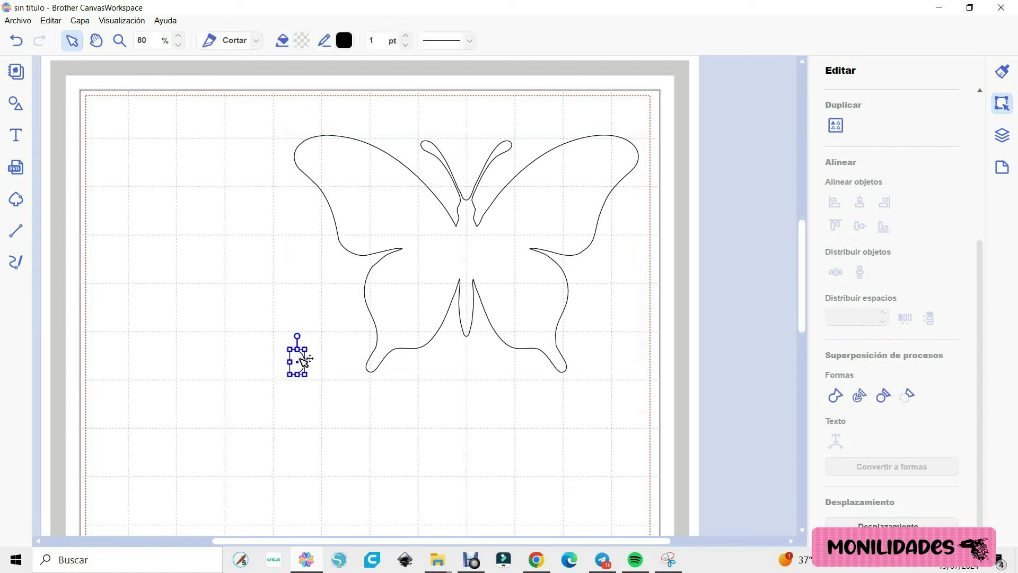
key(Delete)
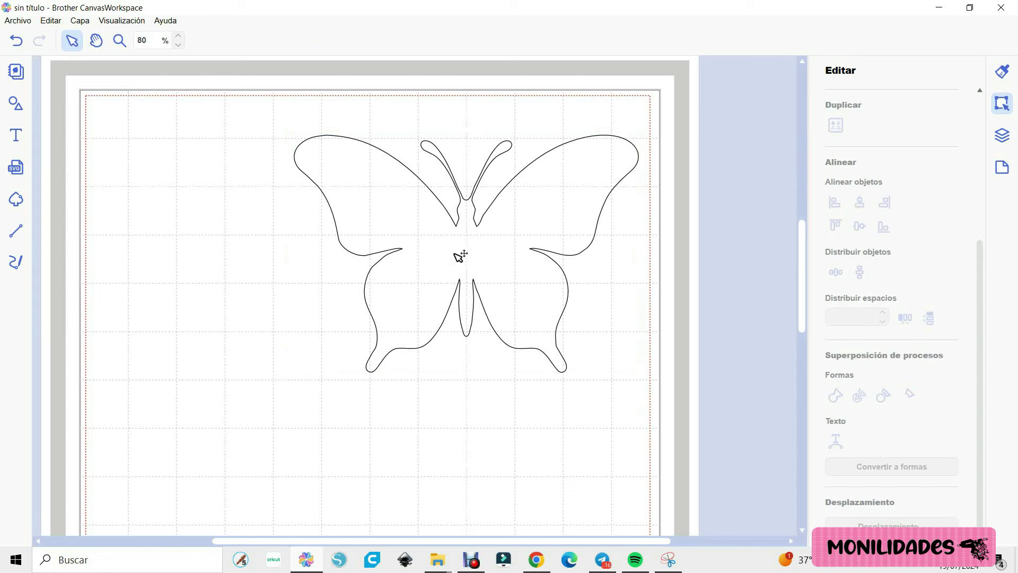
drag(457, 257, 370, 256)
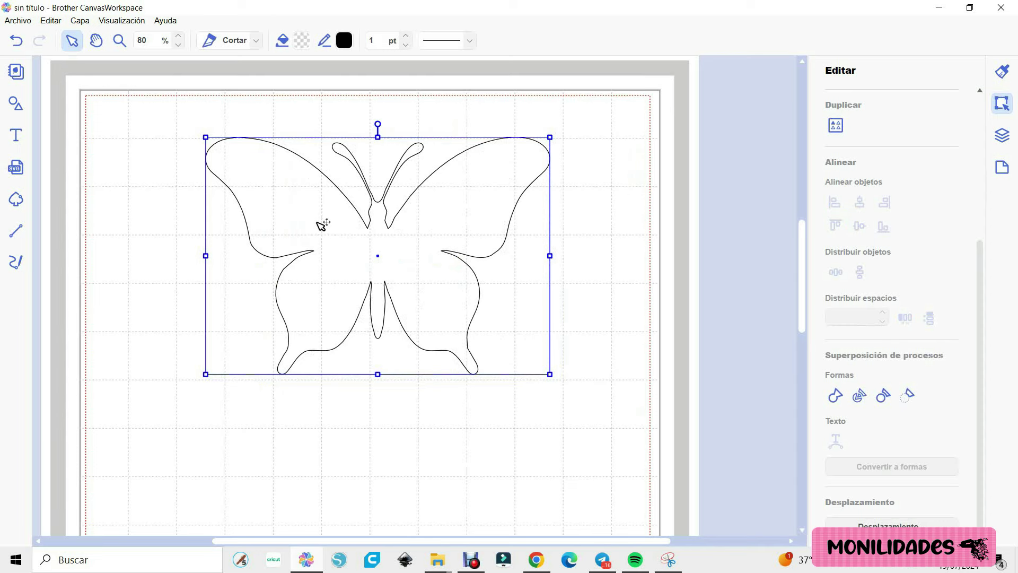
drag(321, 225, 186, 176)
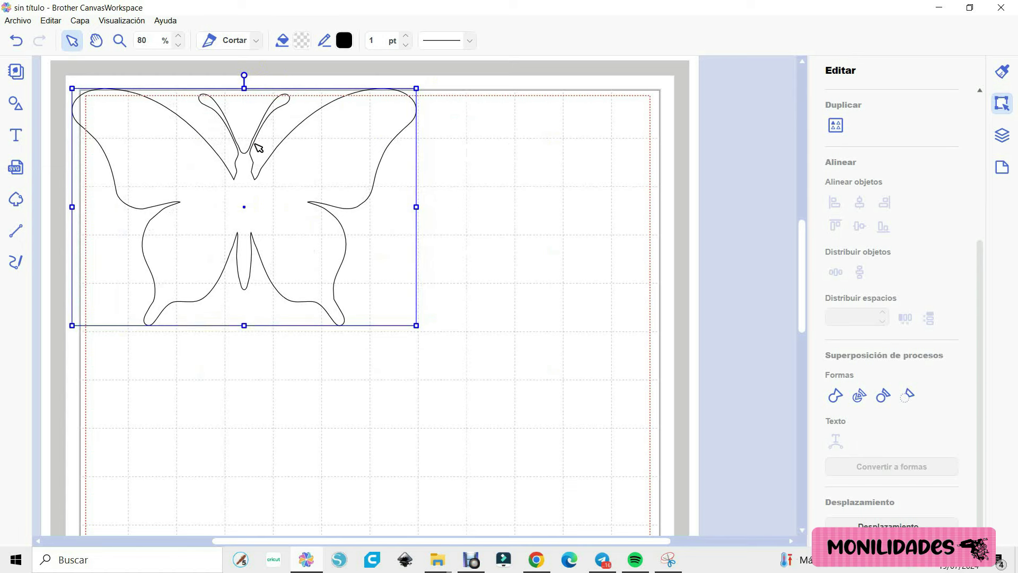
- Trace 1.JPG again with 5 colours and no pasted image, placing a second butterfly
click(17, 205)
click(419, 233)
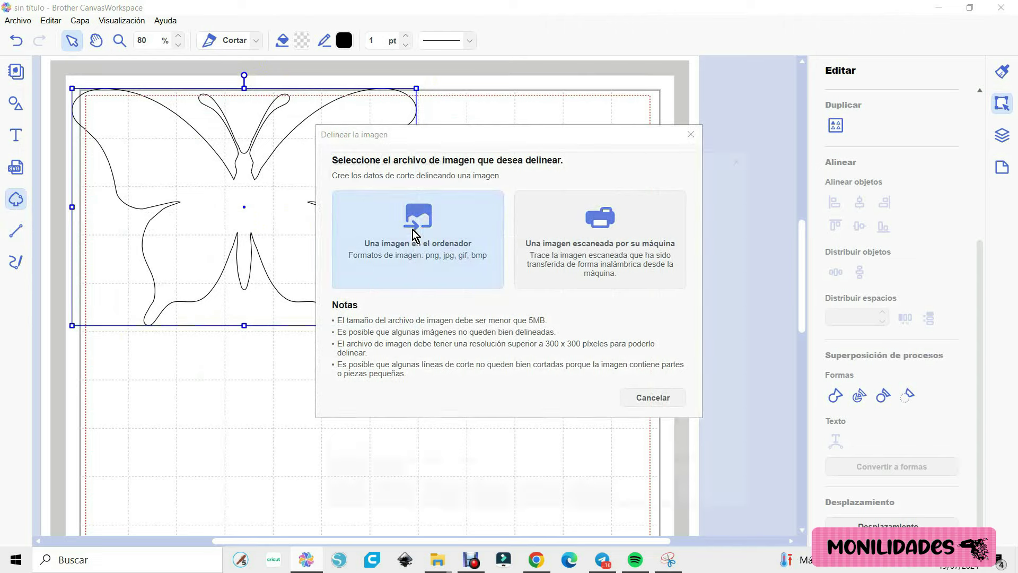
click(476, 250)
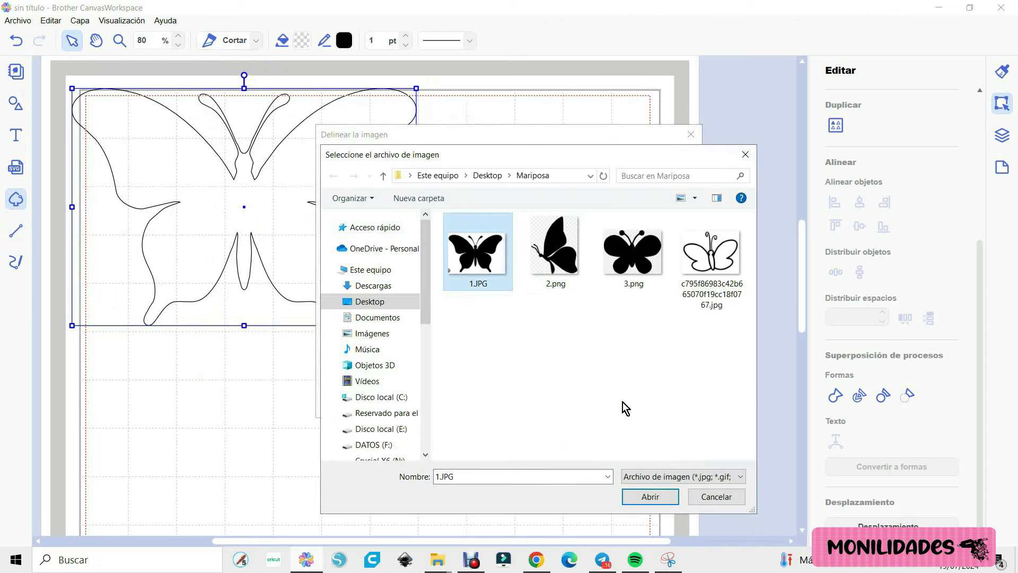
click(660, 499)
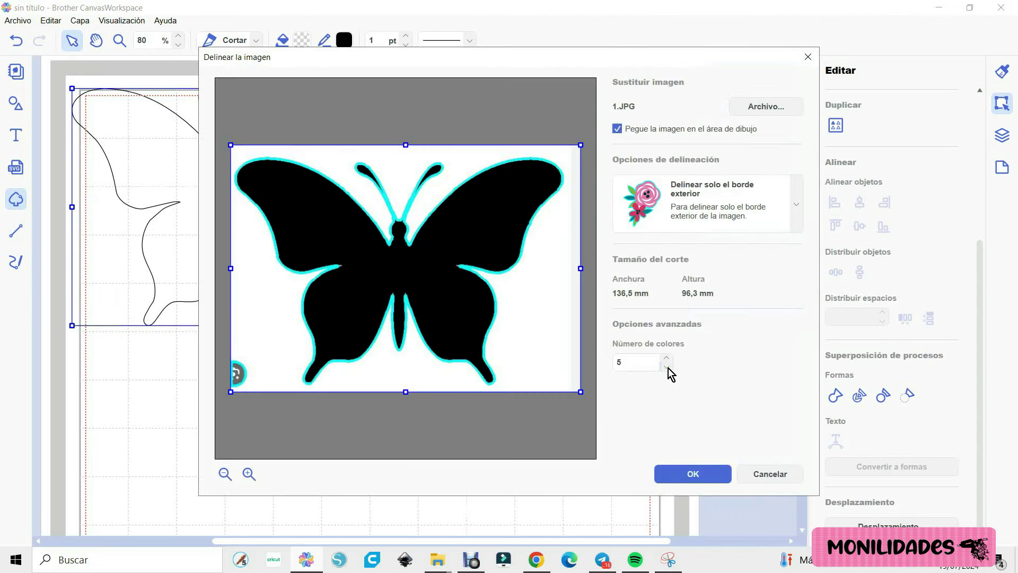
click(667, 366)
click(667, 360)
click(616, 129)
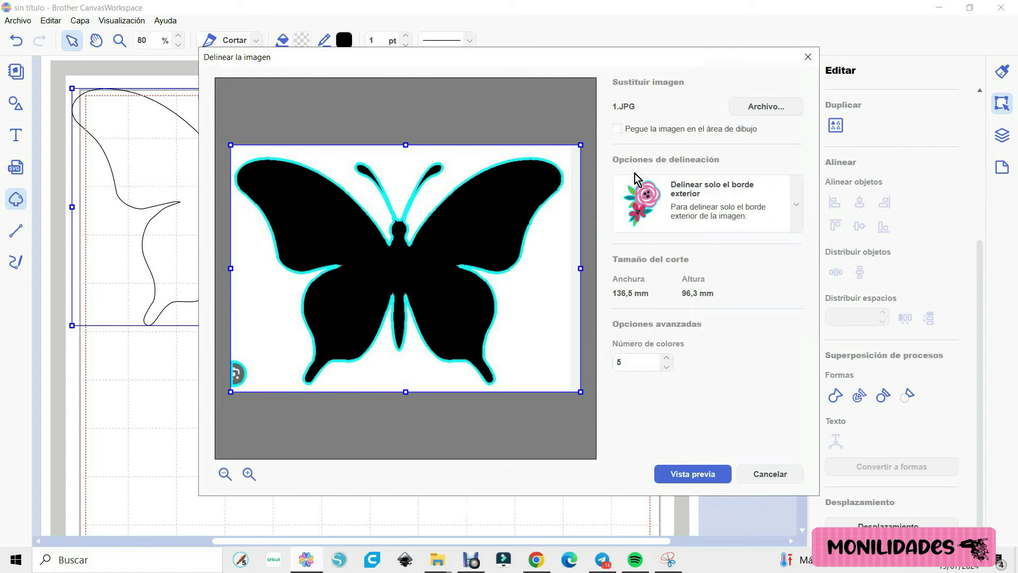
click(701, 479)
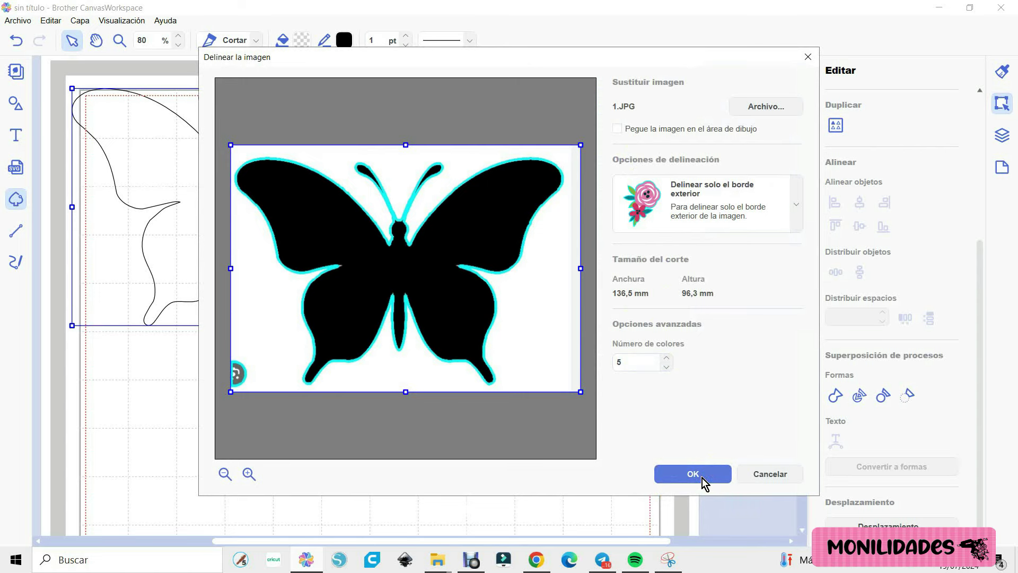
click(700, 478)
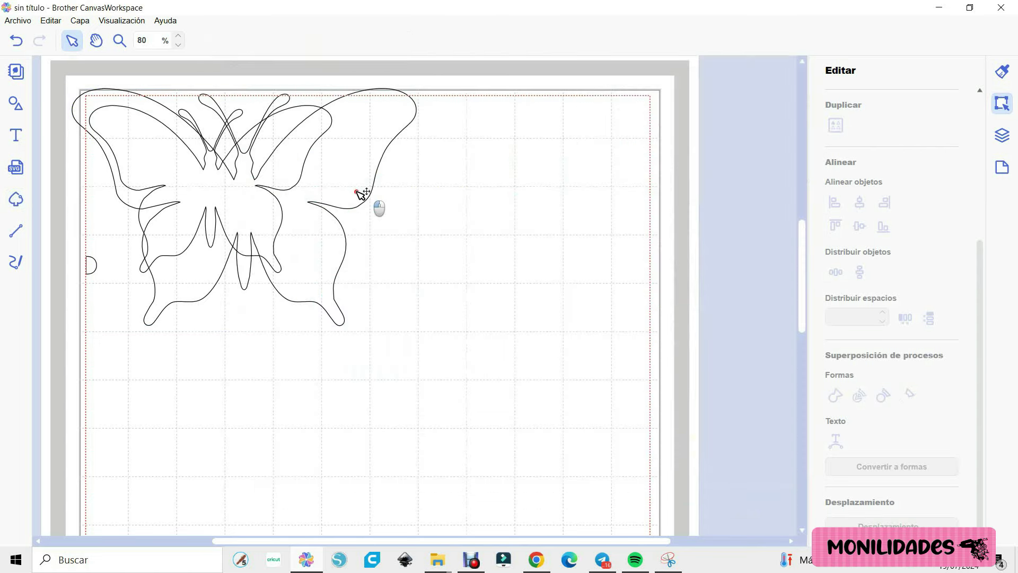
- Hide the enlarged butterfly's layer in the Capas panel
click(377, 202)
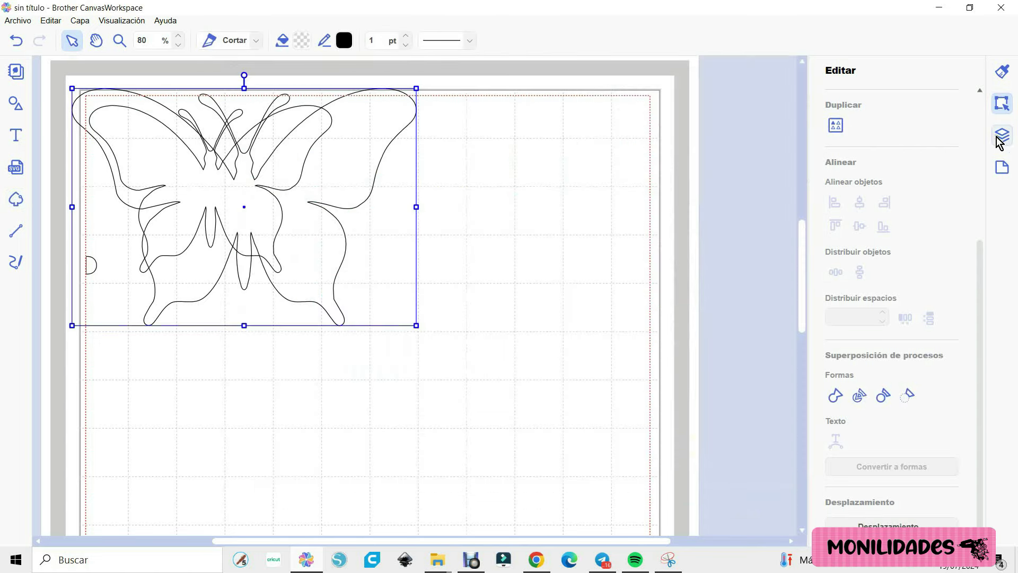
click(1002, 135)
click(963, 153)
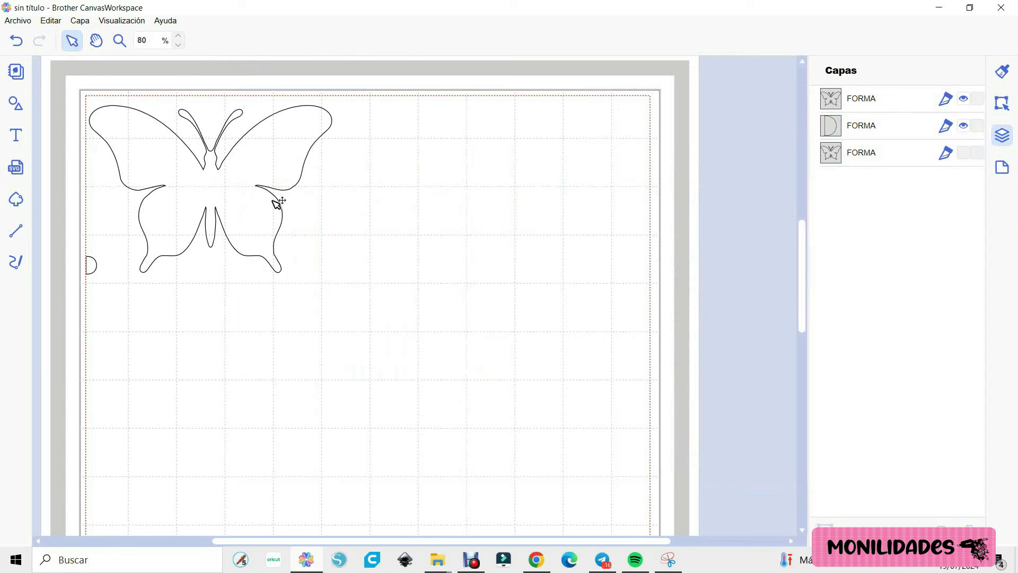
- Delete the second traced butterfly and its small D-shaped leftover piece
drag(271, 195, 536, 246)
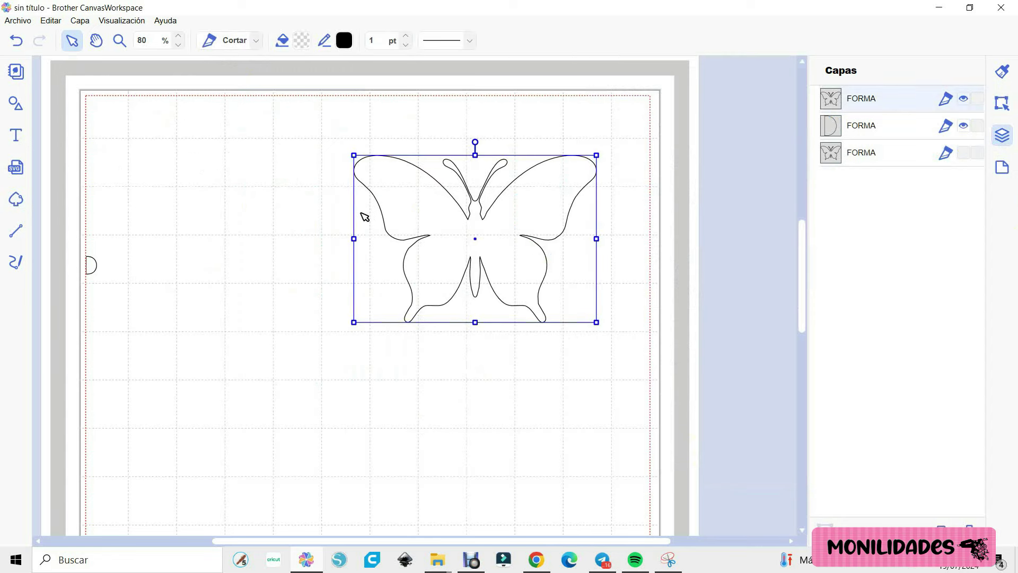
key(Delete)
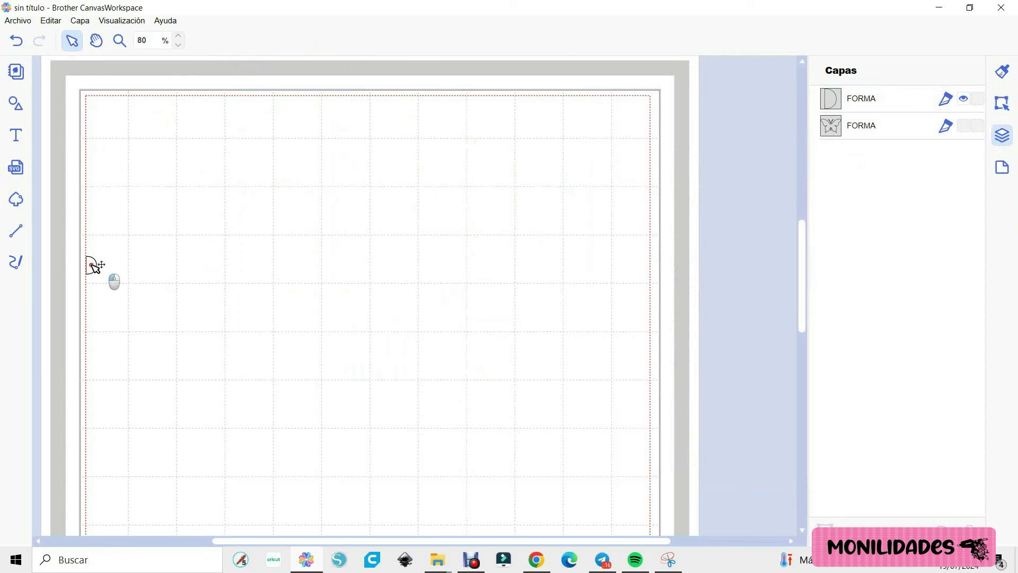
key(Delete)
- Unhide the butterfly outline, duplicate it, and line the two copies up
click(963, 98)
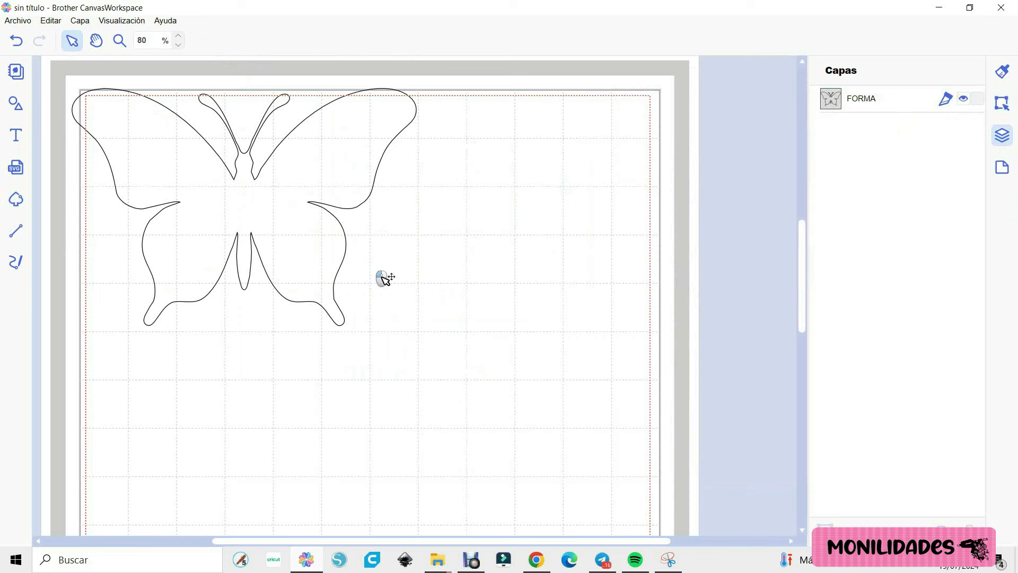
drag(383, 279, 484, 339)
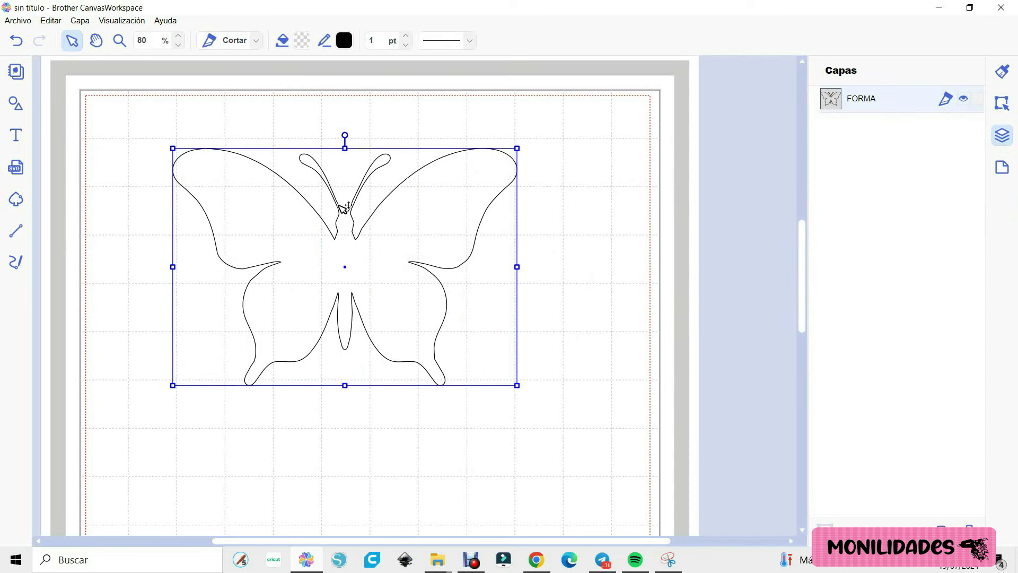
right_click(369, 242)
click(400, 292)
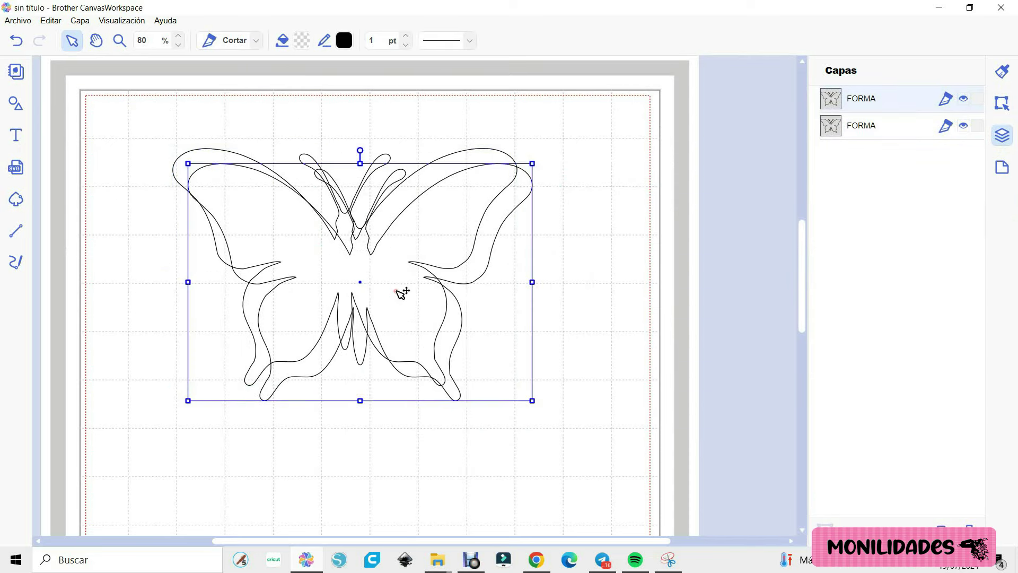
drag(397, 291, 678, 271)
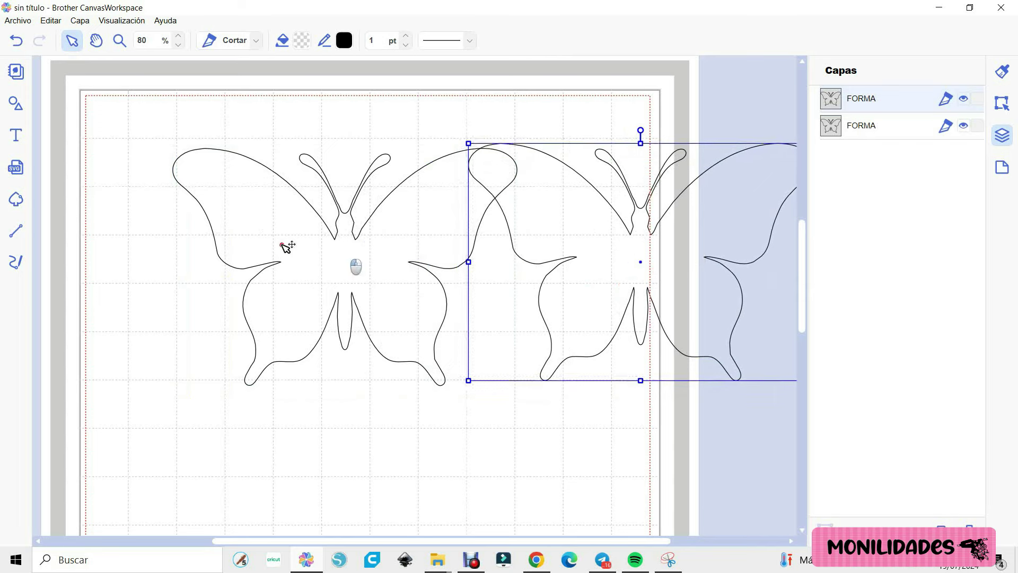
mouse_move(344, 249)
mouse_down()
mouse_move(254, 241)
mouse_move(277, 241)
mouse_up()
mouse_move(579, 225)
mouse_down()
mouse_move(561, 216)
mouse_move(256, 212)
mouse_up()
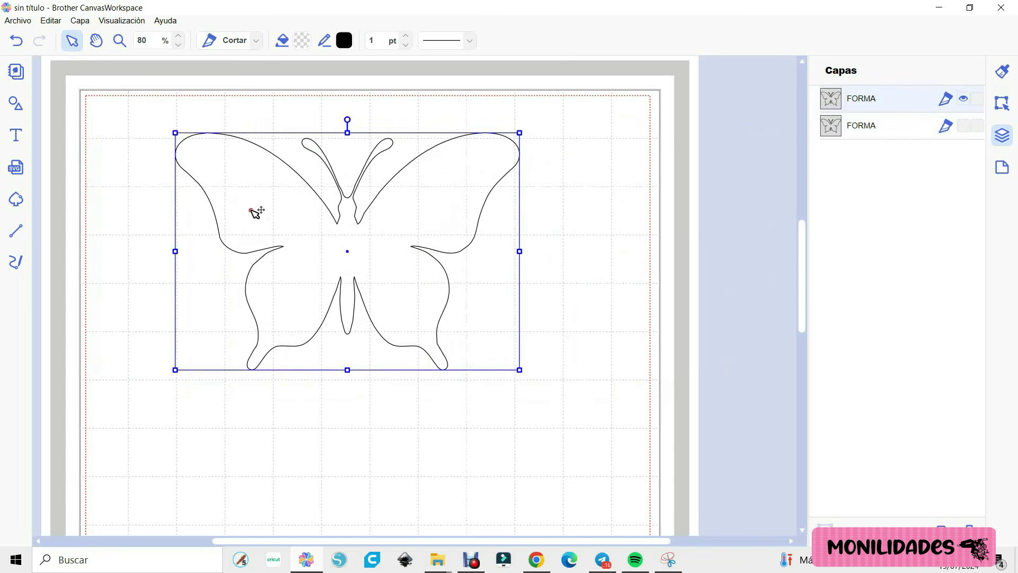
click(16, 104)
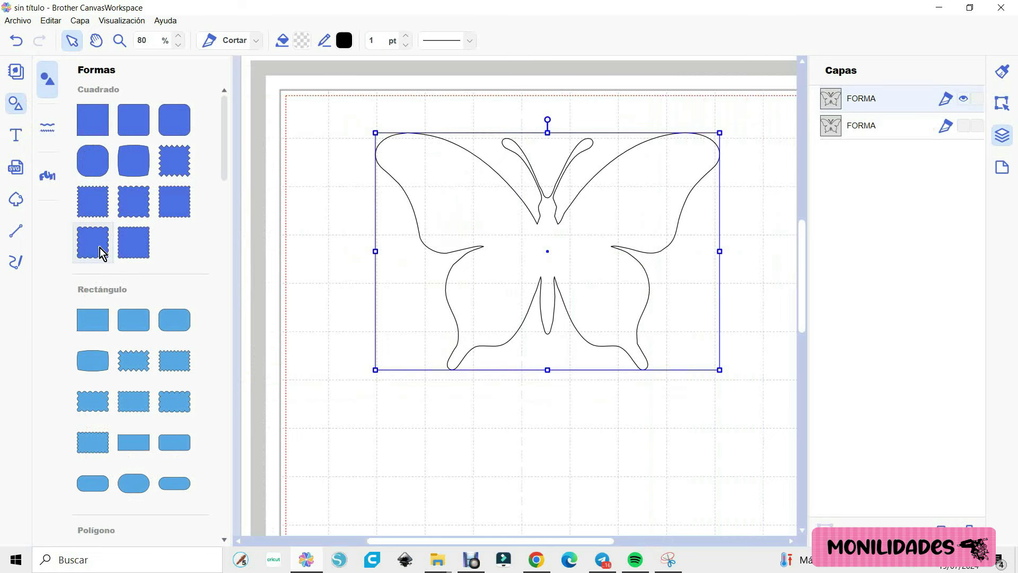
- Add a rounded rectangle and shrink it into a thin bar across the butterfly's antennae
click(180, 487)
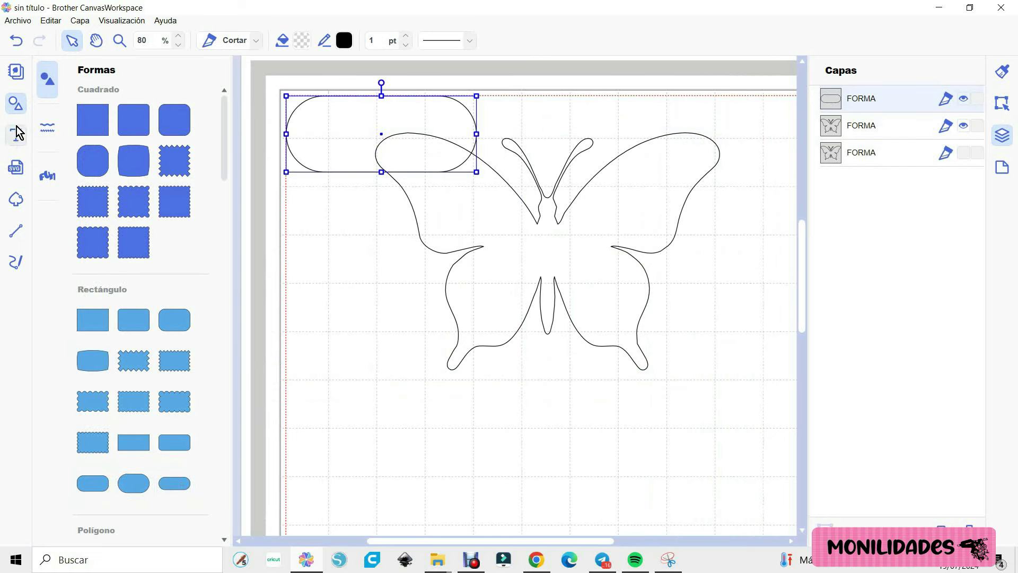
click(16, 104)
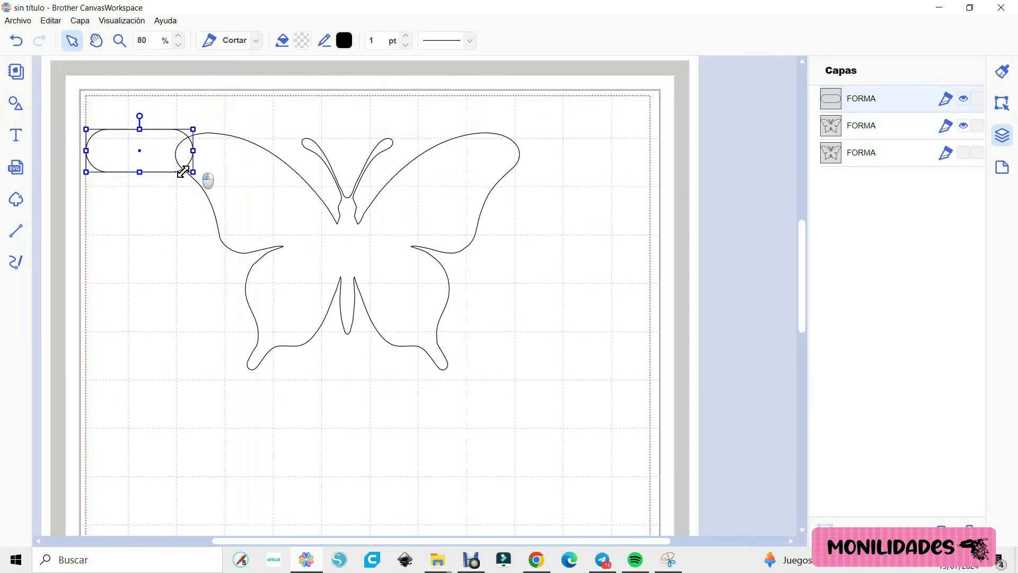
mouse_move(274, 97)
mouse_down()
mouse_move(123, 169)
mouse_move(125, 144)
mouse_move(132, 172)
mouse_move(113, 168)
mouse_up()
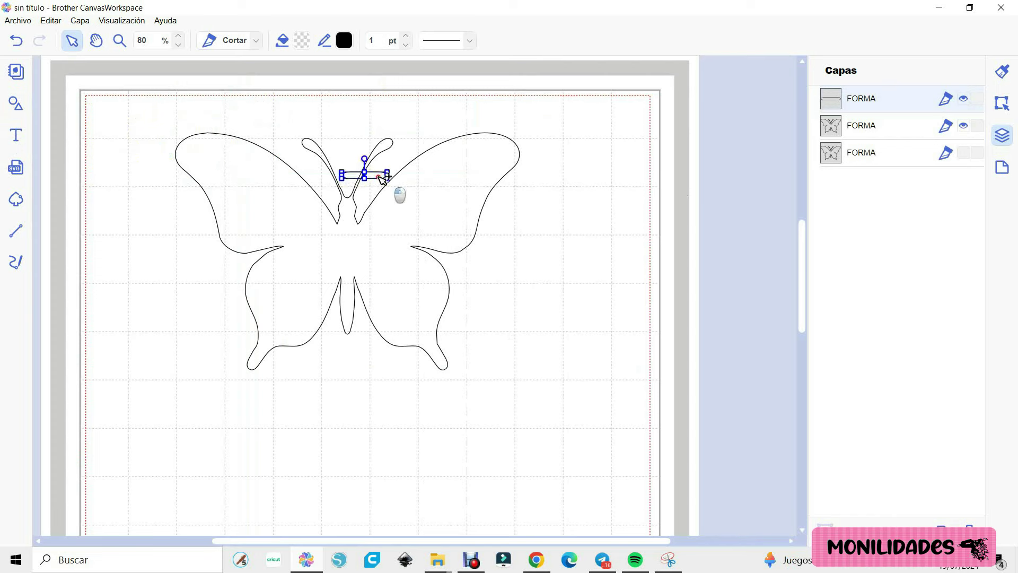
drag(226, 166, 398, 191)
click(595, 212)
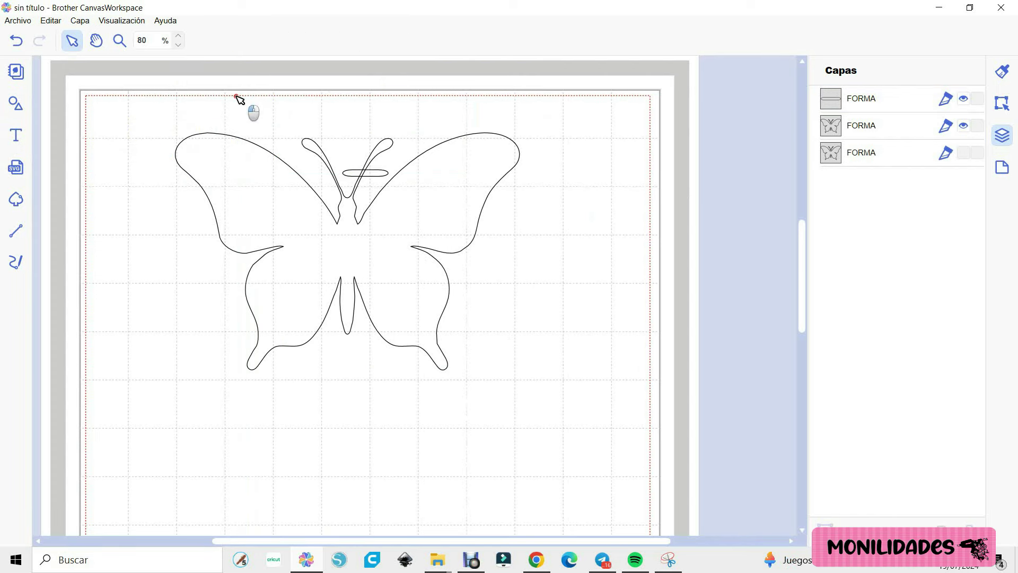
- Select butterfly and bar, try a merge from the Editar panel, then delete the bar
drag(239, 98, 510, 332)
click(1002, 103)
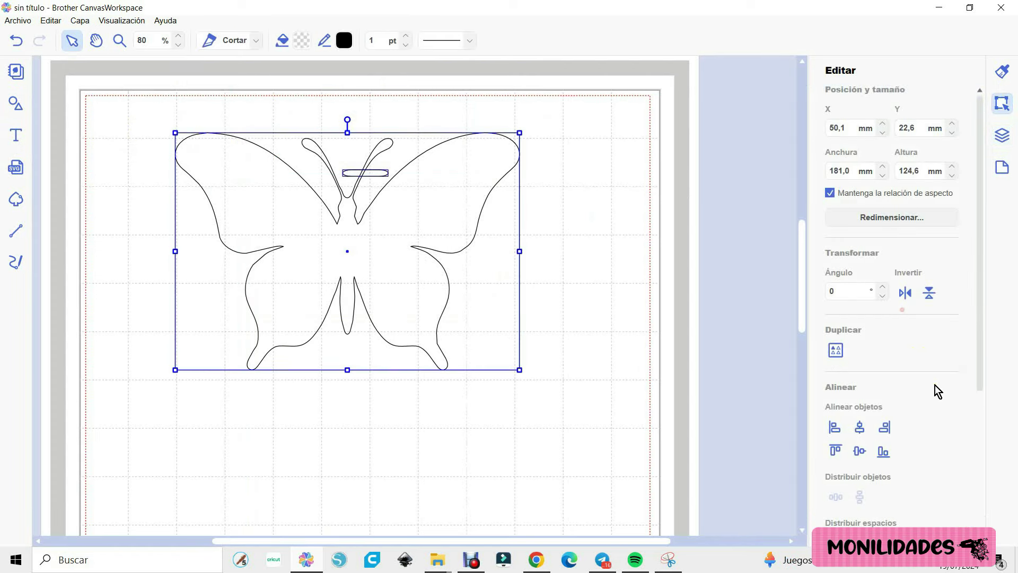
scroll(983, 309, down, 5)
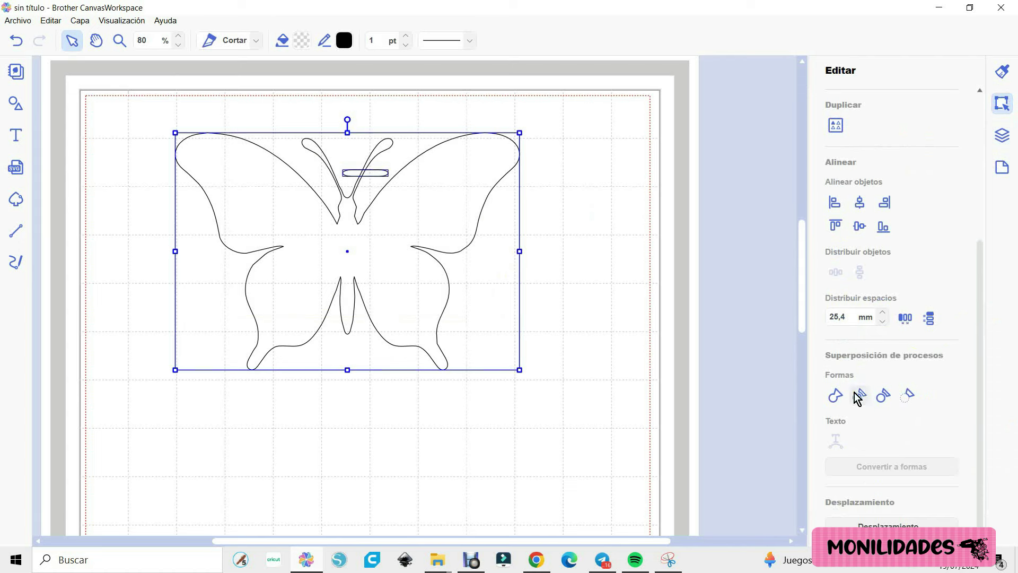
click(571, 257)
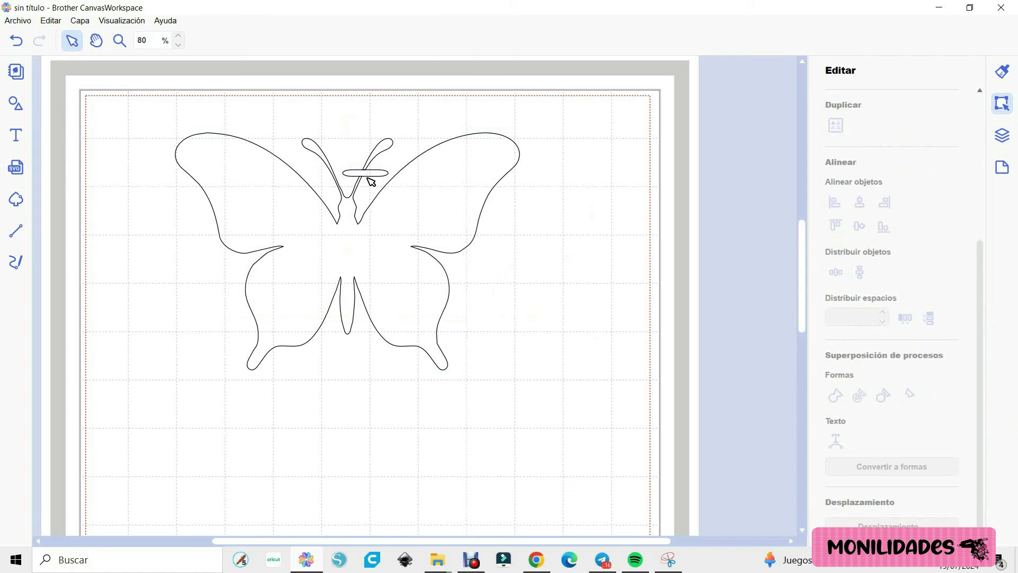
click(374, 176)
key(Delete)
- Add a tall rectangle over the butterfly's right half and fill it light pink
click(16, 105)
click(85, 119)
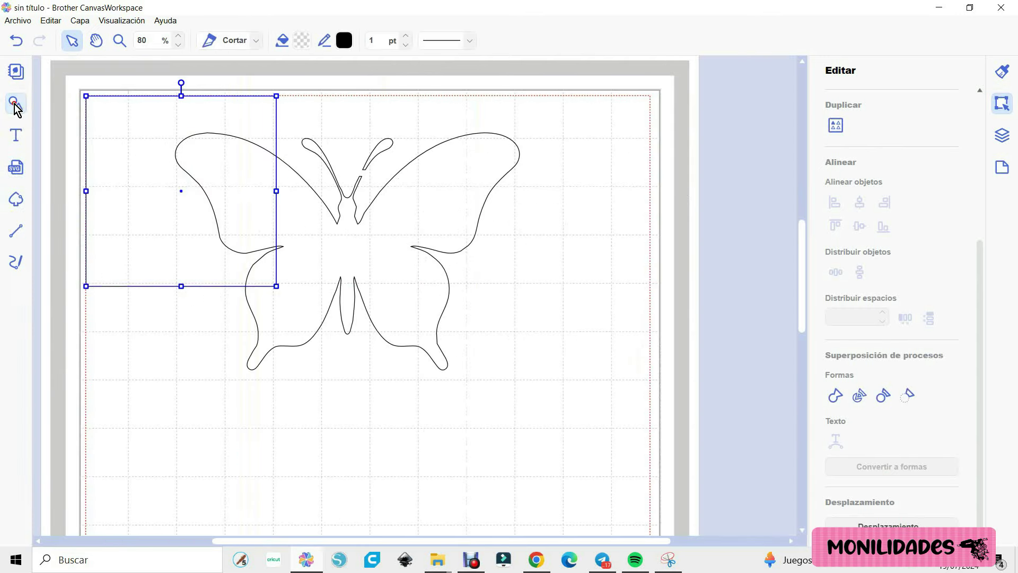
drag(182, 287, 196, 405)
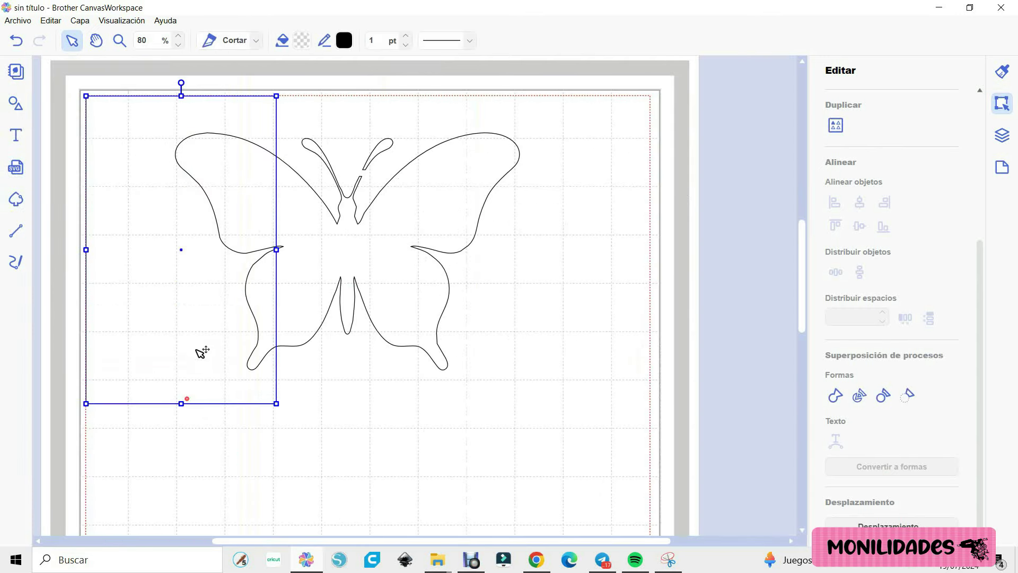
drag(276, 249, 300, 250)
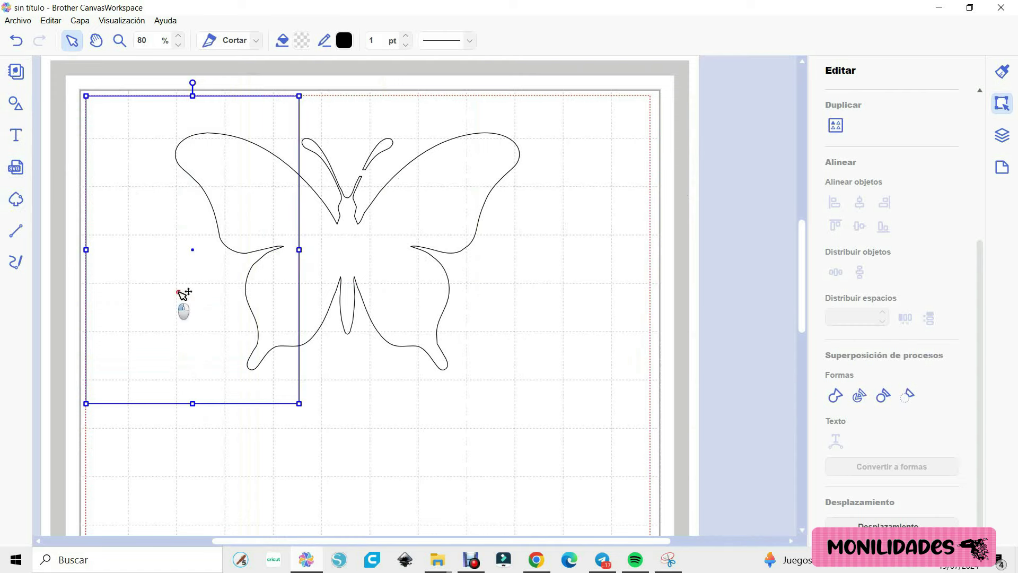
drag(294, 295, 424, 293)
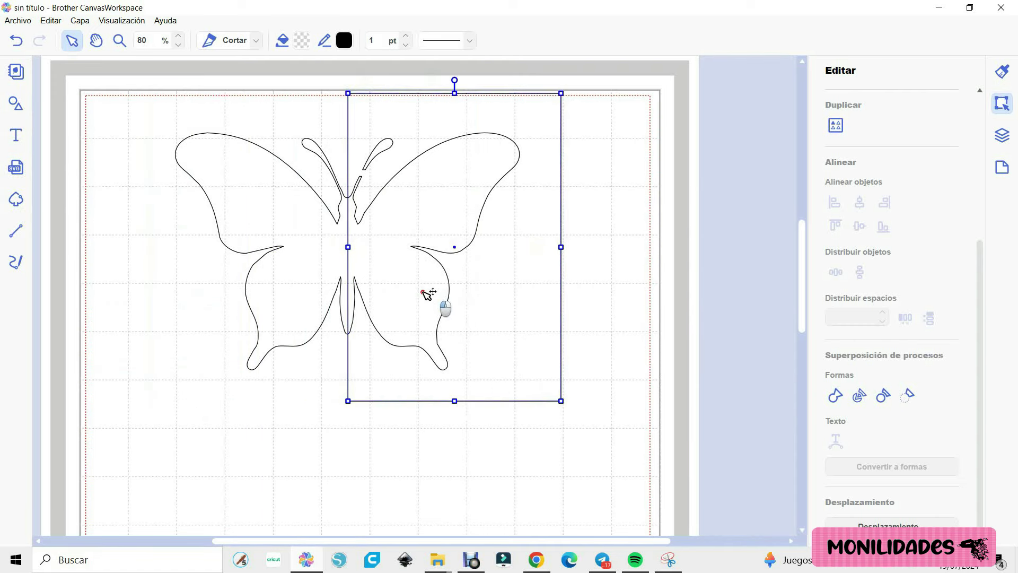
drag(454, 93, 454, 111)
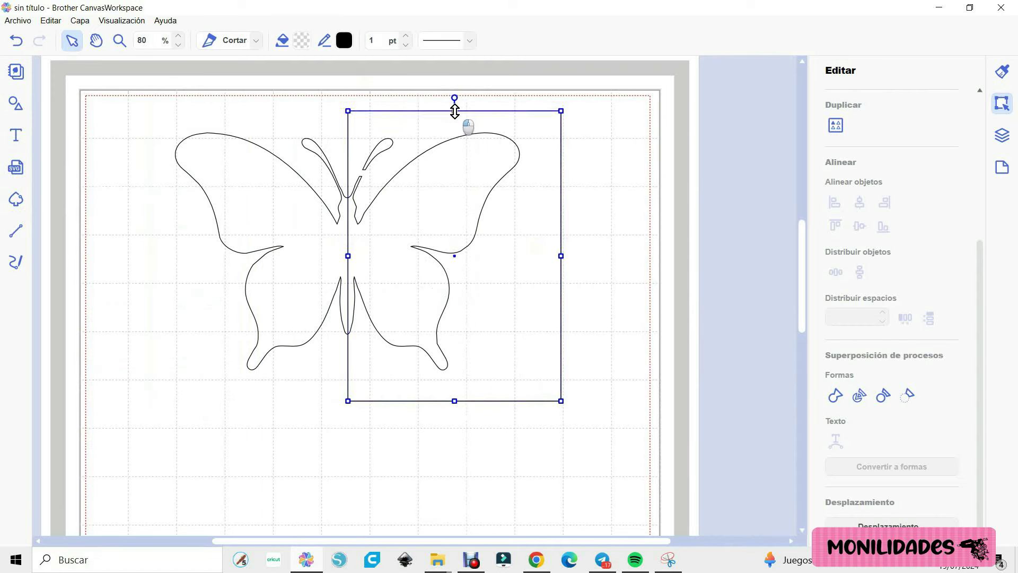
click(609, 238)
click(519, 277)
click(301, 41)
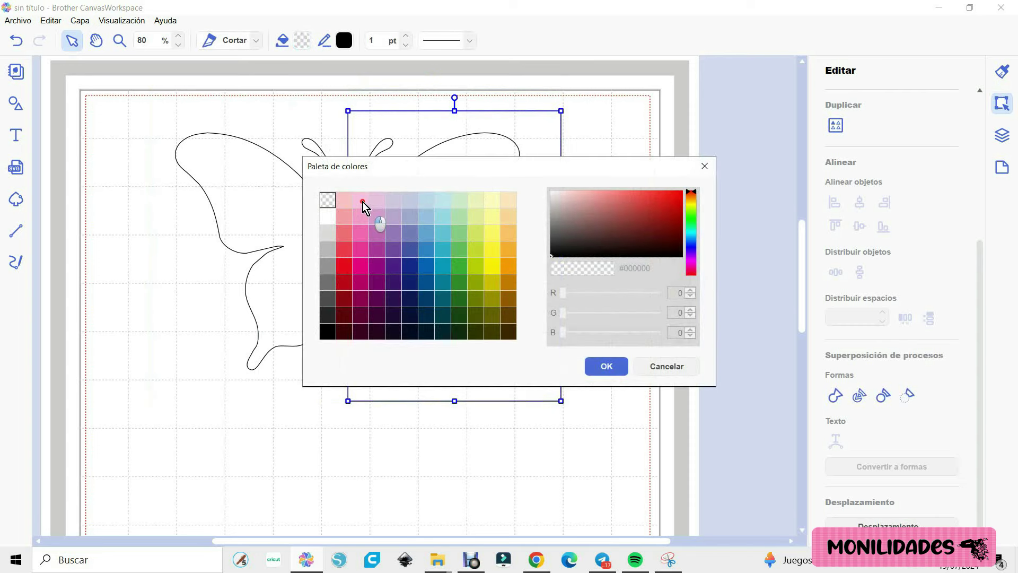
click(361, 200)
click(596, 371)
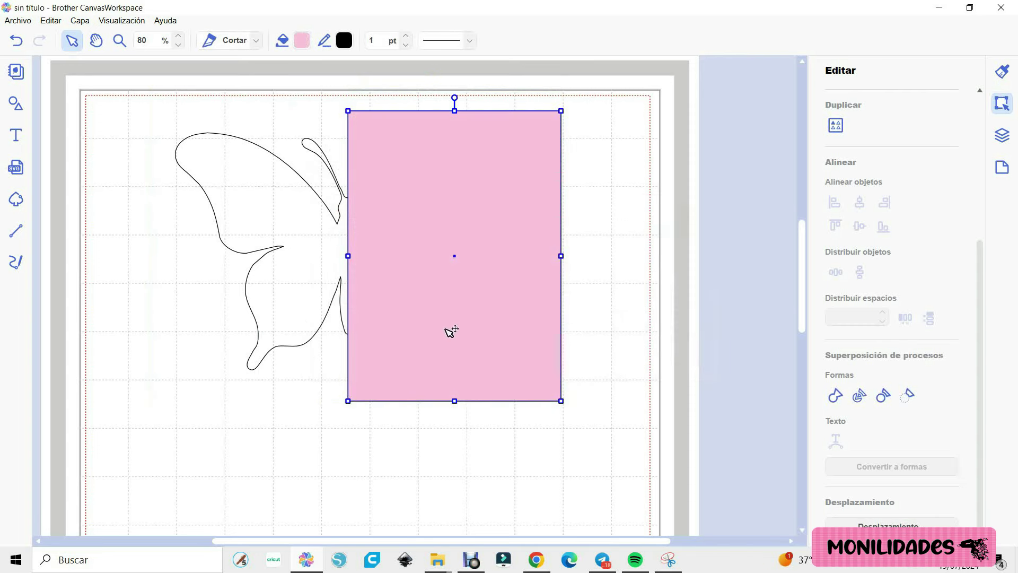
- Subtract the rectangle from the butterfly with Sustraer, then duplicate the remaining half
shift+click(269, 222)
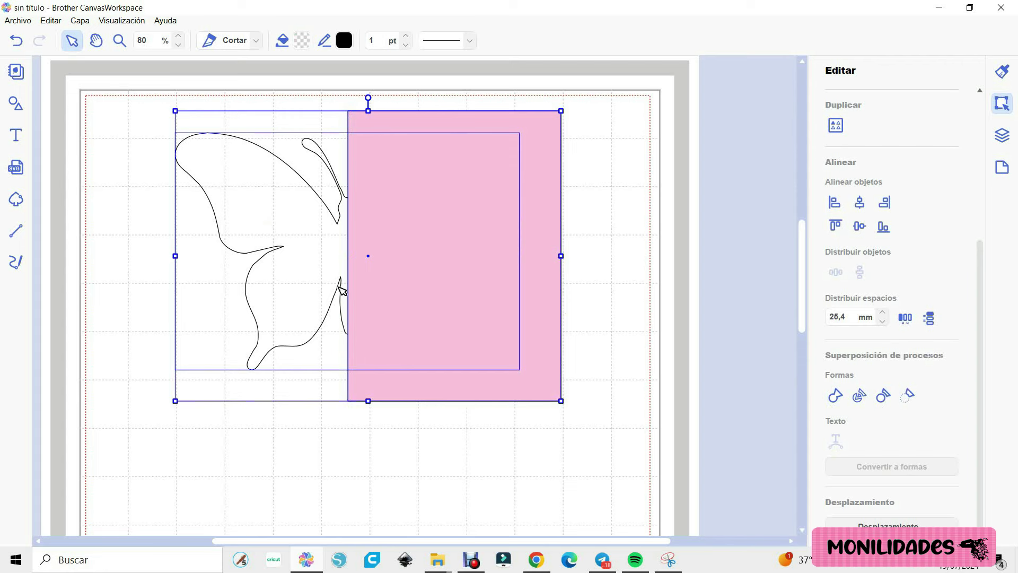
click(908, 395)
click(498, 306)
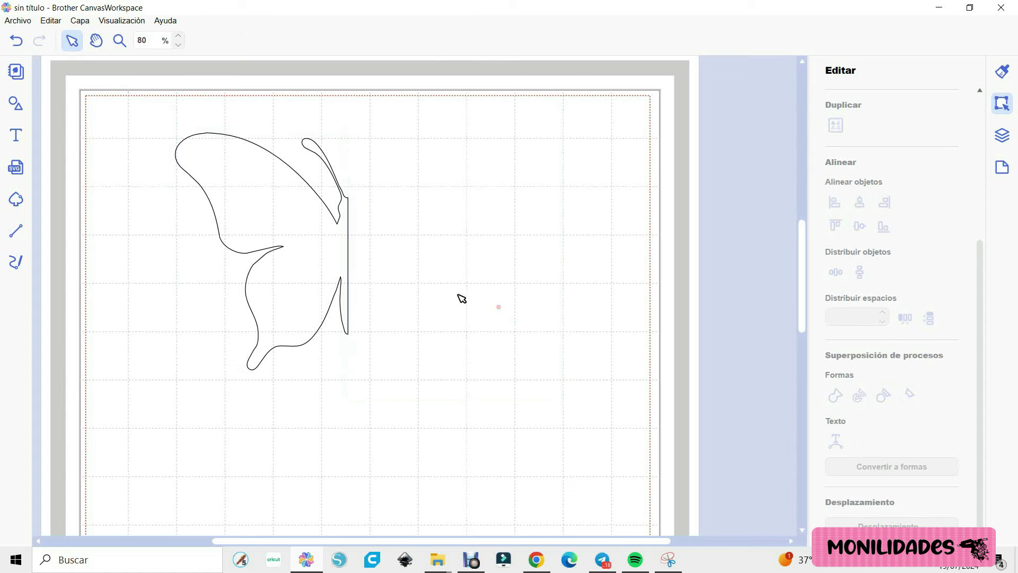
click(311, 251)
right_click(311, 250)
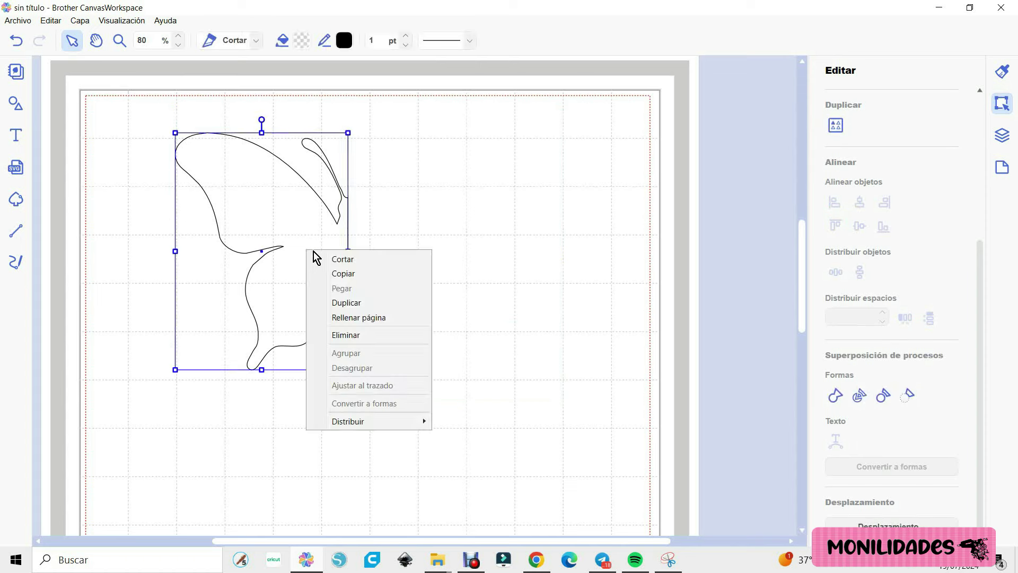
click(347, 300)
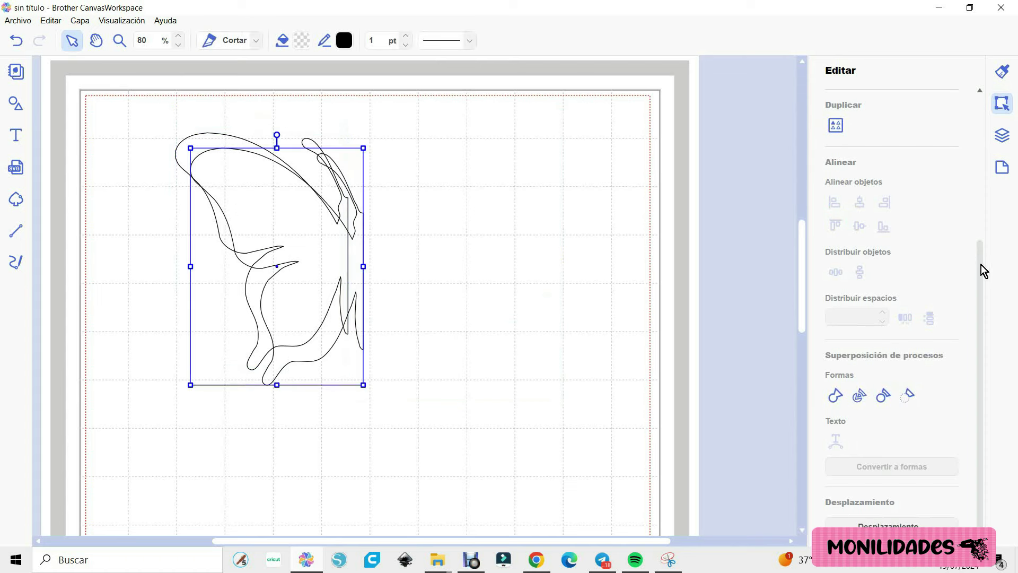
- Mirror the copied half horizontally and align both halves along their top edges
drag(983, 271, 985, 105)
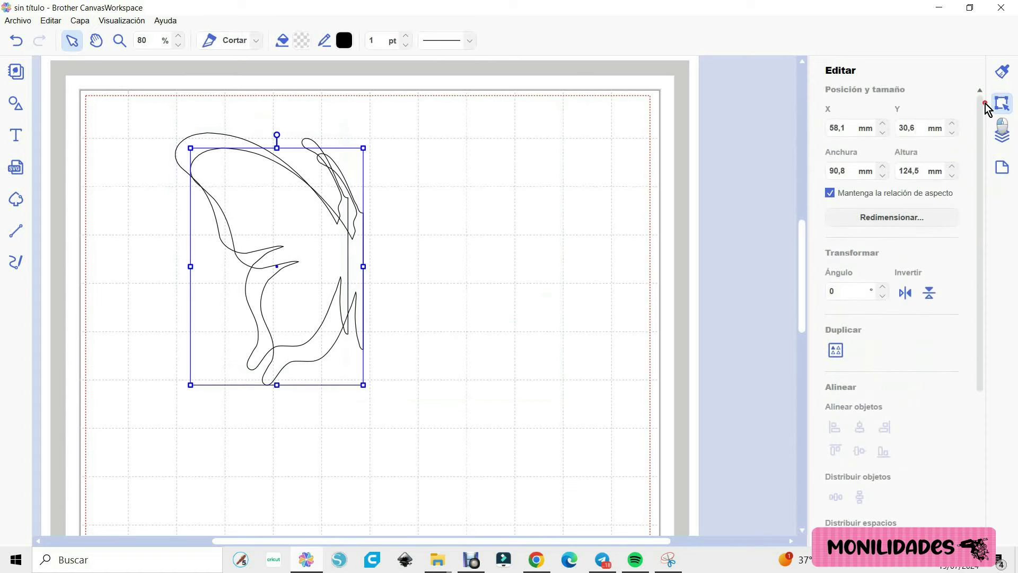
click(906, 295)
drag(118, 110, 429, 378)
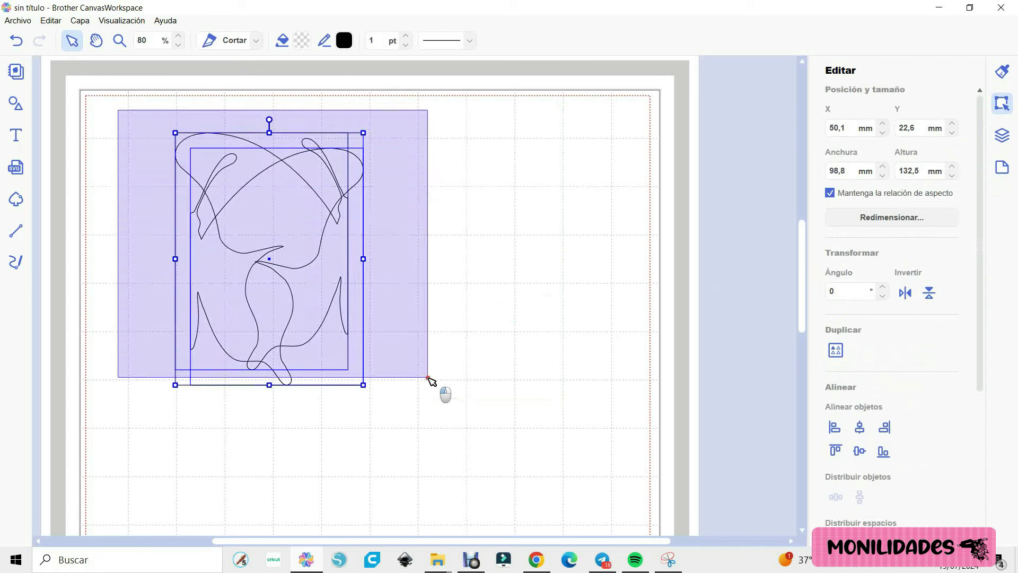
click(836, 451)
- Nudge the mirrored half right with arrow keys until X reads about 139.5 mm
click(468, 312)
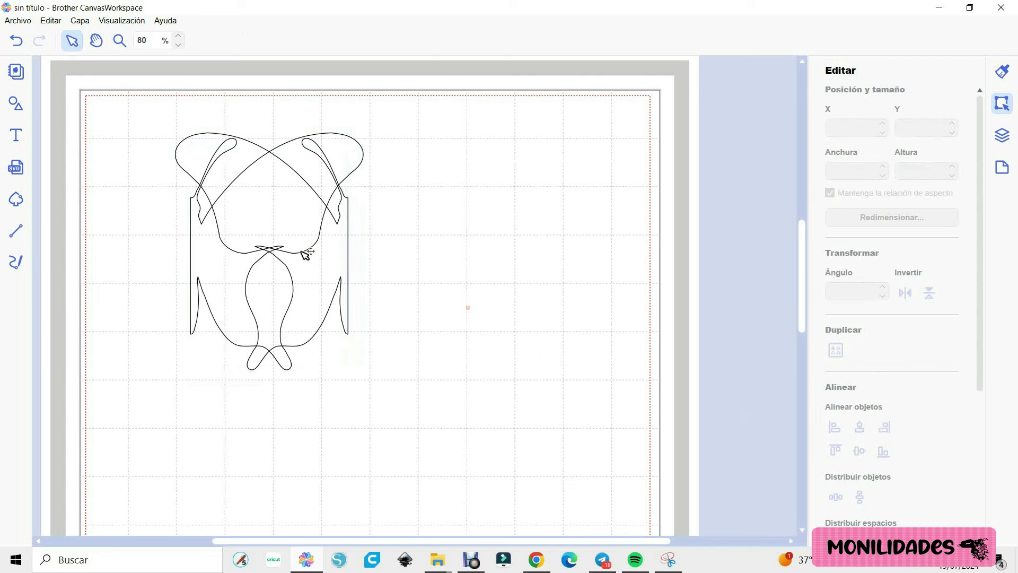
click(209, 257)
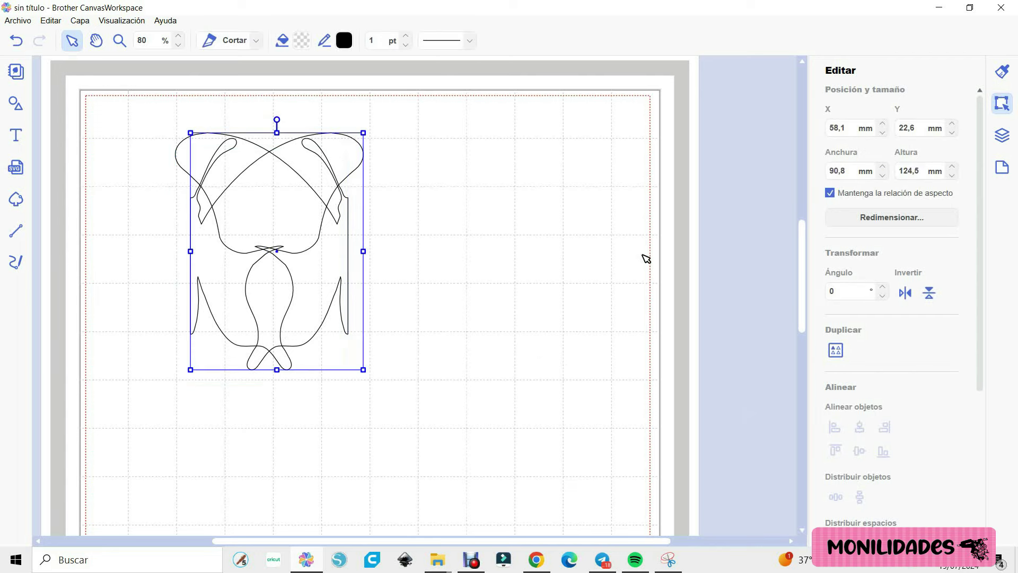
key(Right)
key(Right)
key(Right)
key(Right)
key(Right)
key(Right)
key(Right)
key(Right)
key(Right)
key(Right)
key(Right)
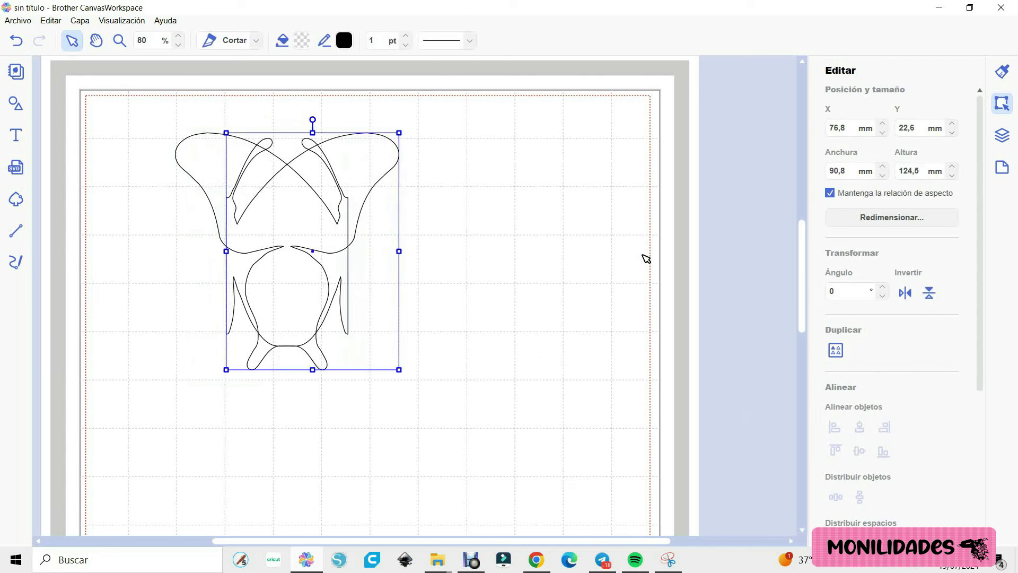
key(Right)
key(Right)
key(Right)
key(Right)
key(Right)
key(Right)
key(Right)
key(Right)
key(Right)
key(Right)
key(Right)
key(Right)
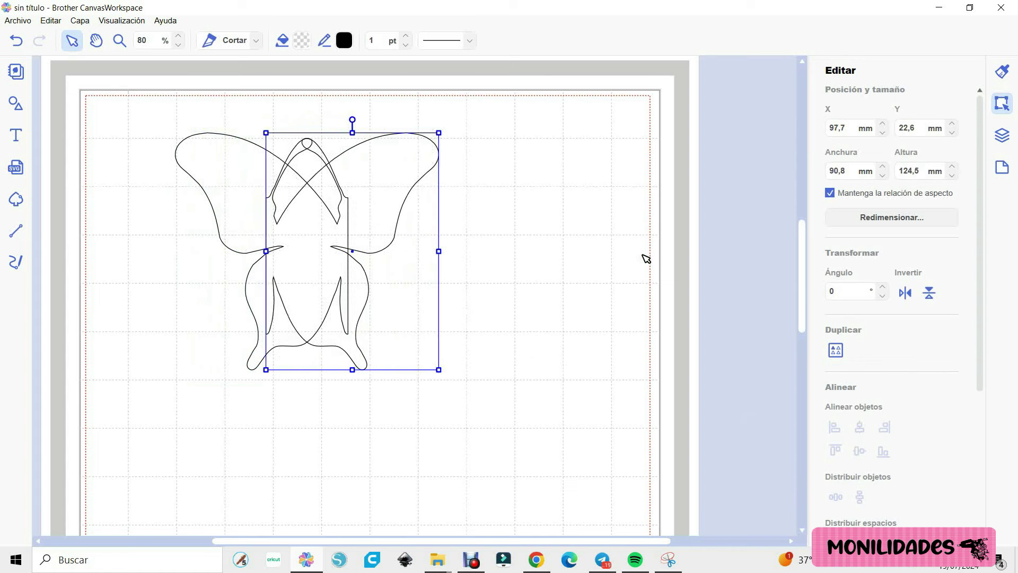
key(Right)
key(Right)
key(Right)
key(Right)
key(Right)
key(Right)
key(Right)
key(Right)
key(Right)
key(Right)
key(Right)
key(Right)
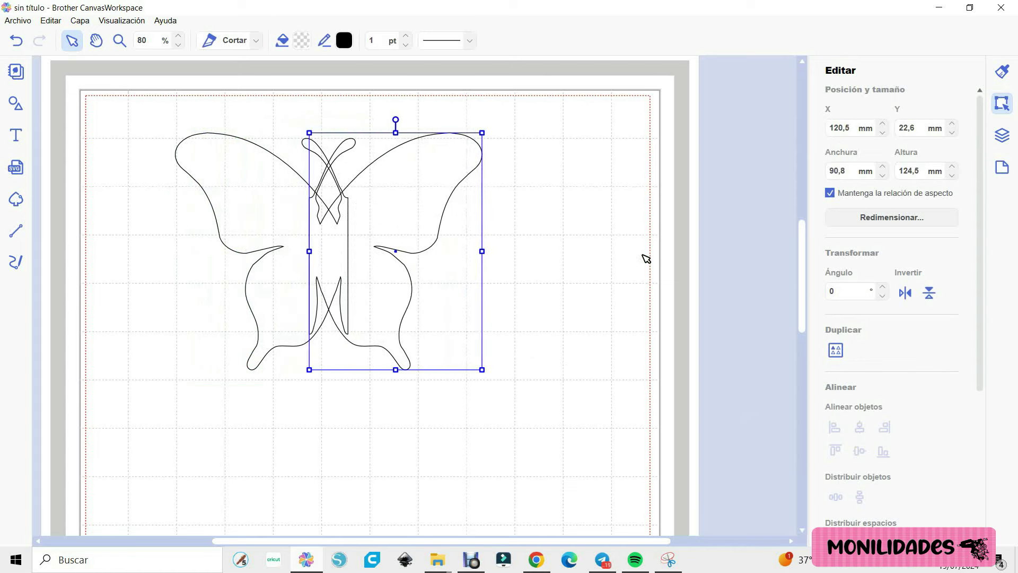
key(Right)
key(Right)
key(Right)
key(Right)
key(Right)
key(Right)
key(Right)
key(Right)
key(Right)
key(Right)
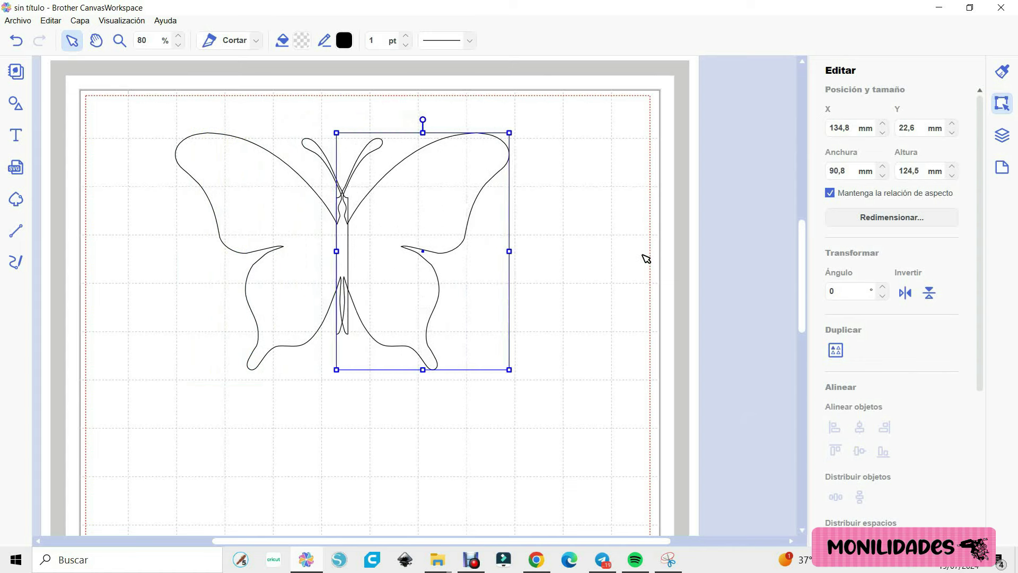
key(Right)
key(Right)
key(Right)
key(Right)
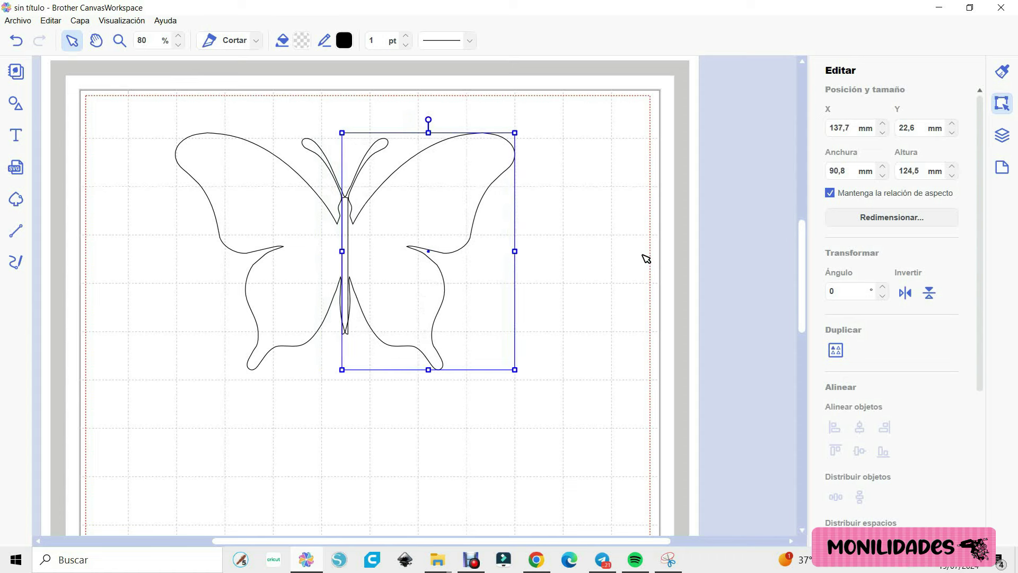
key(Right)
key(Right)
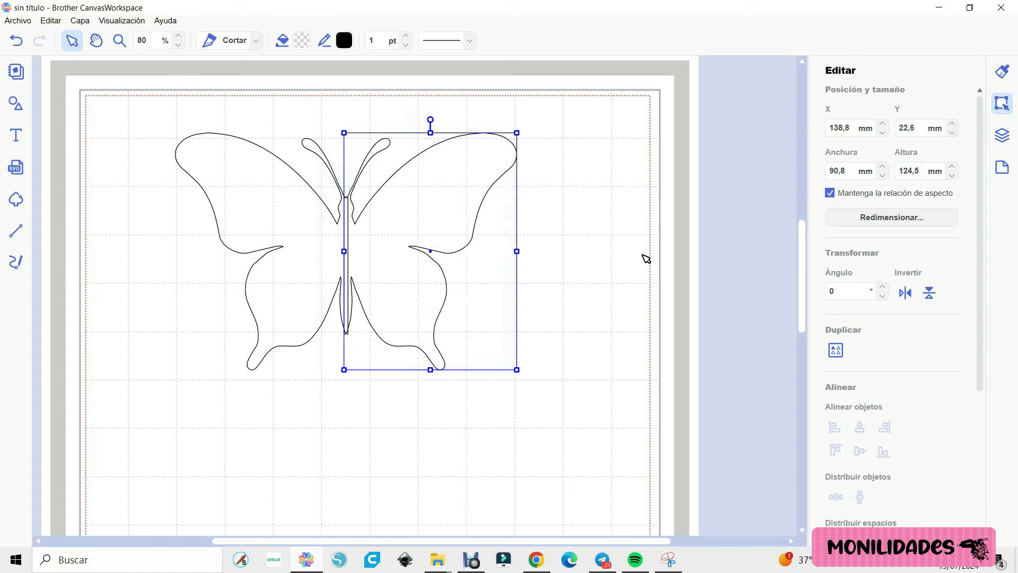
click(646, 258)
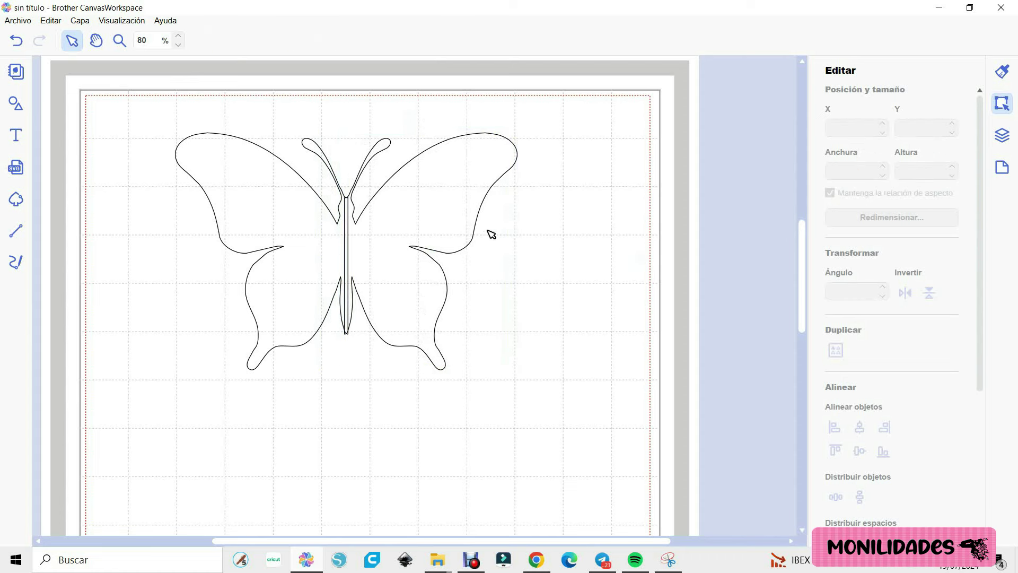
click(444, 215)
key(Right)
key(Right)
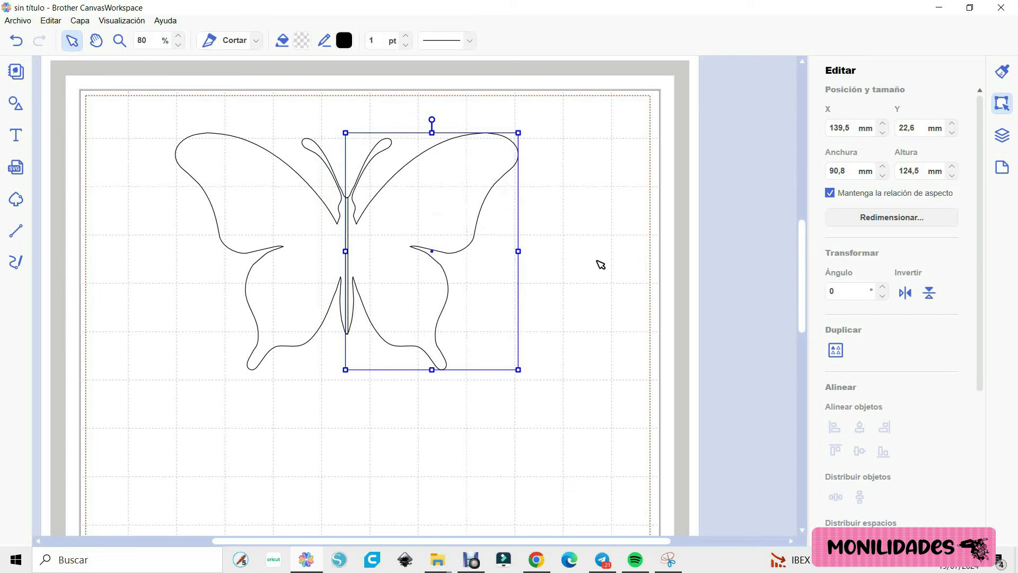
key(Right)
key(Right)
key(Right)
- Select both butterfly halves and weld them into one shape with Soldar
click(600, 263)
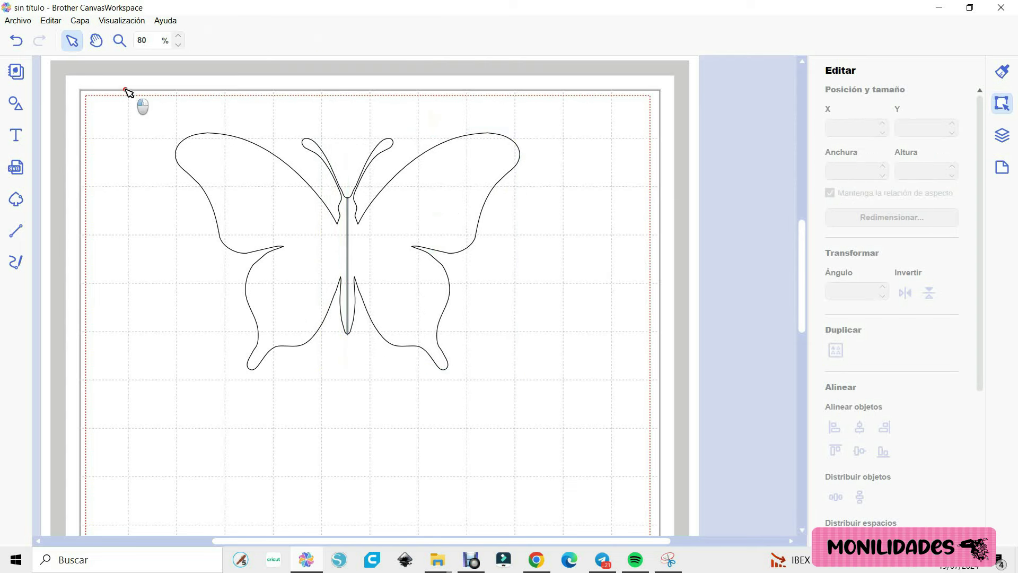
drag(125, 89, 536, 450)
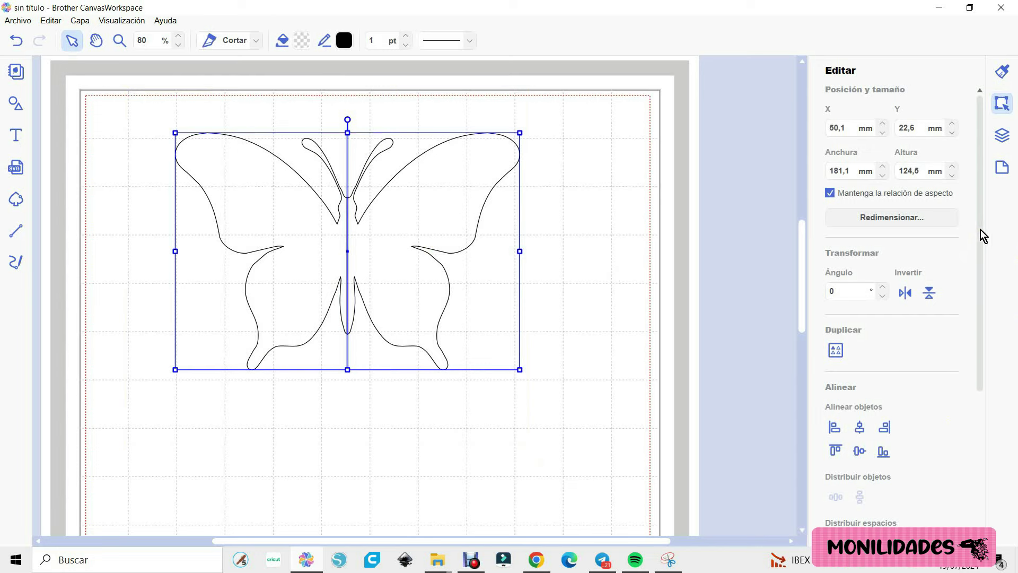
drag(980, 234, 979, 398)
click(835, 395)
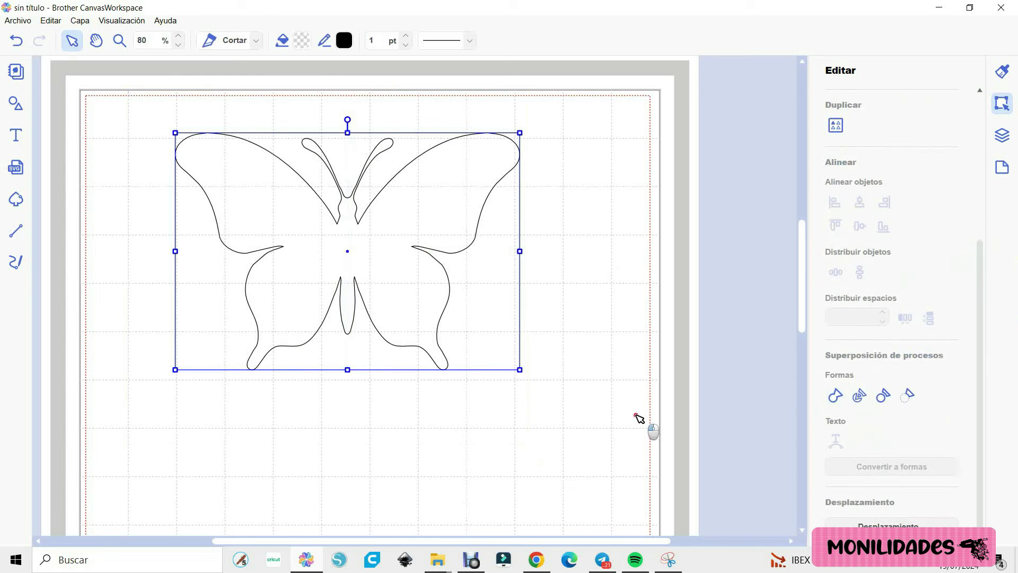
click(638, 419)
- Fill the welded butterfly light pink
click(384, 289)
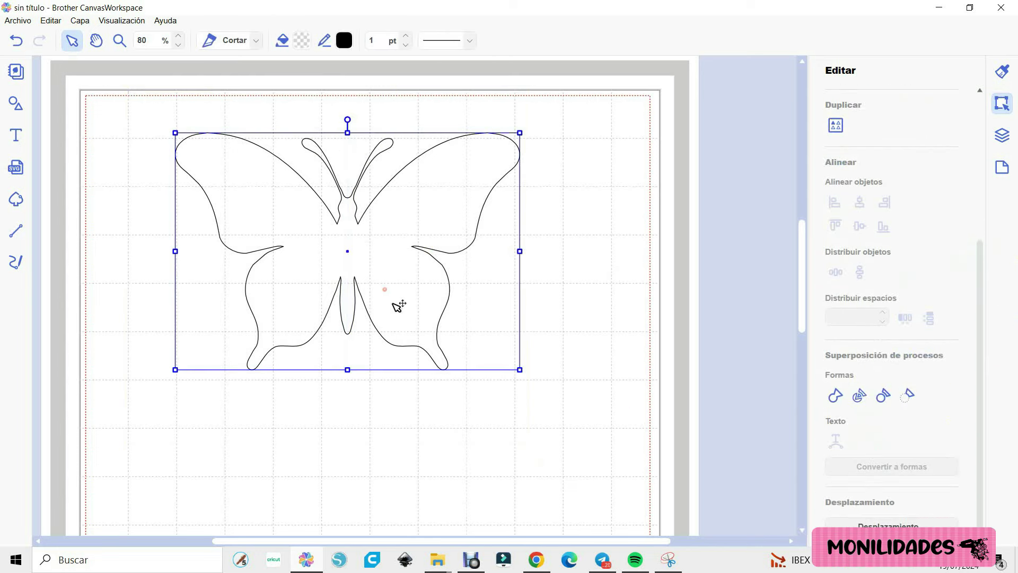
click(301, 40)
click(361, 201)
click(605, 366)
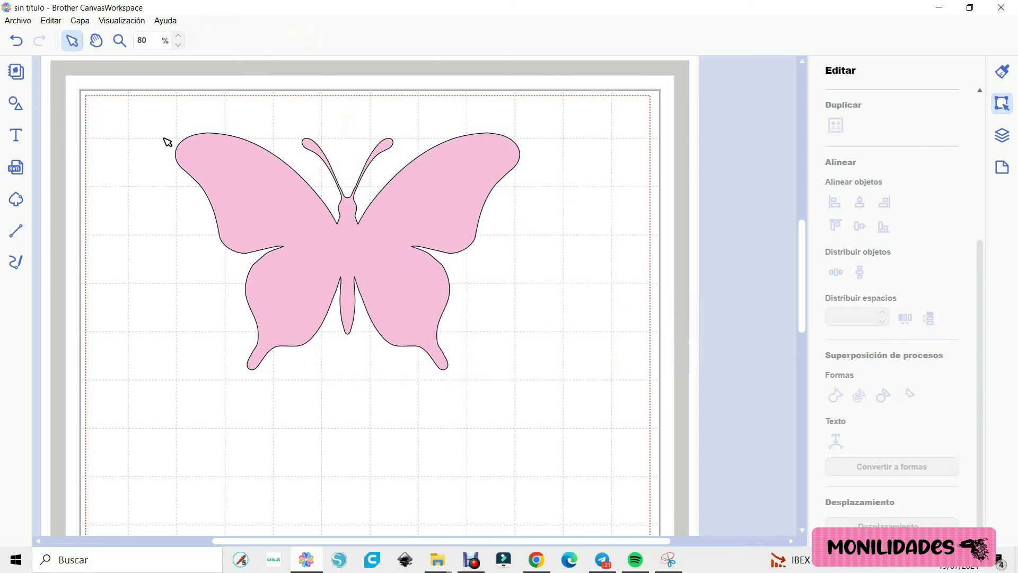
click(273, 284)
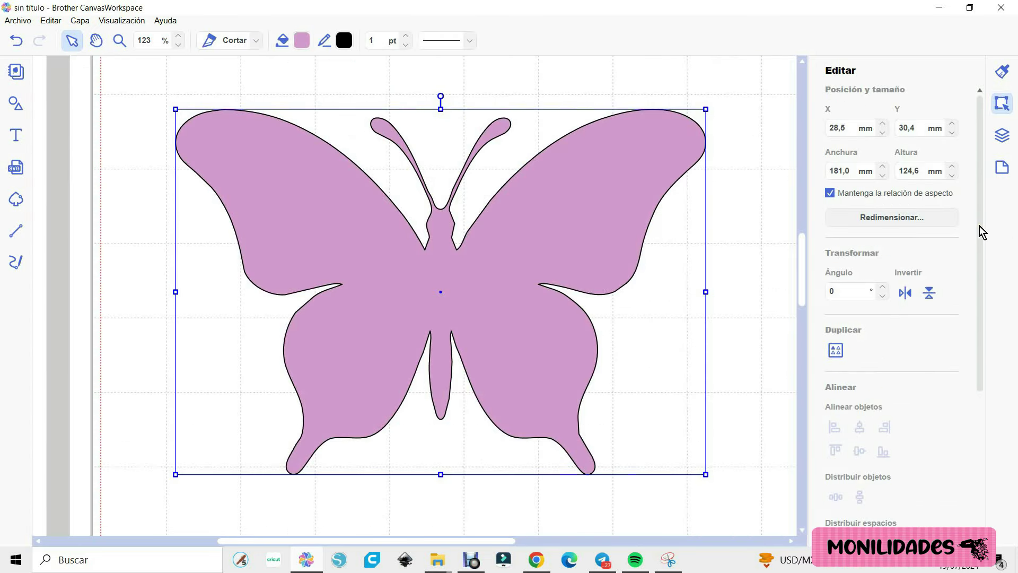
- Create a 5.0 mm Interior offset line with Redonda corners inside the pink butterfly
mouse_move(979, 228)
mouse_down()
mouse_move(993, 265)
mouse_move(995, 402)
mouse_up()
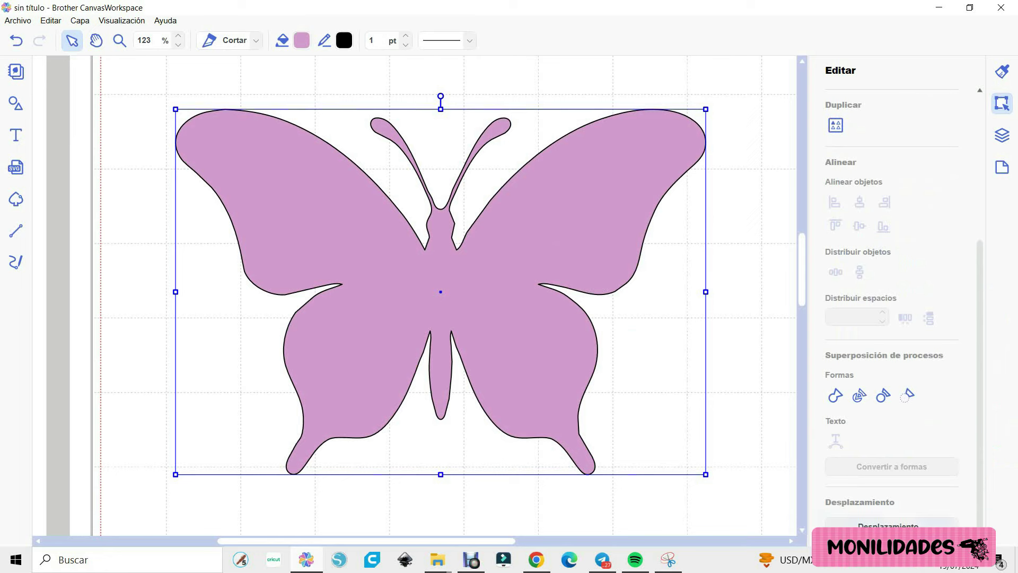
click(886, 523)
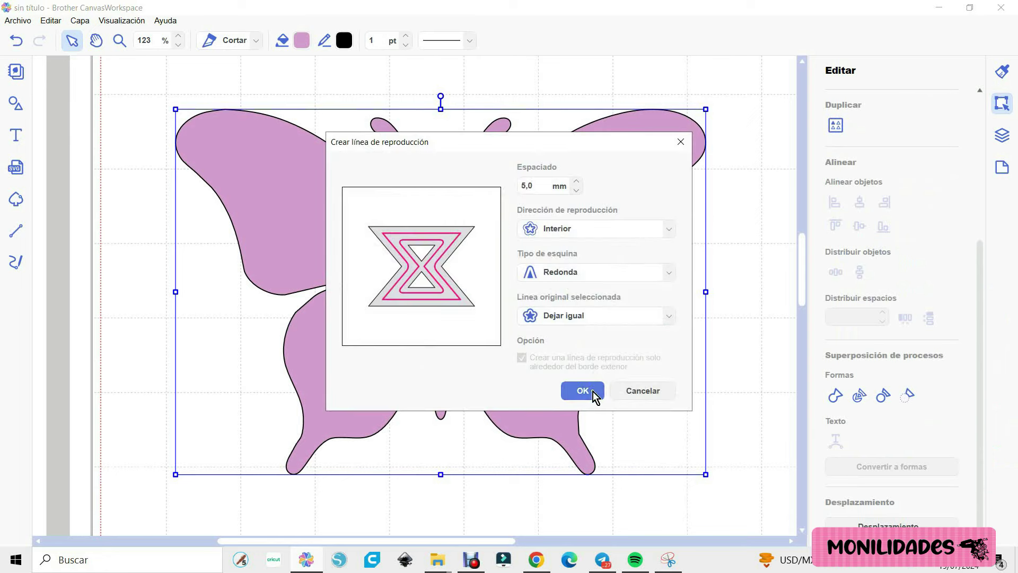
click(667, 230)
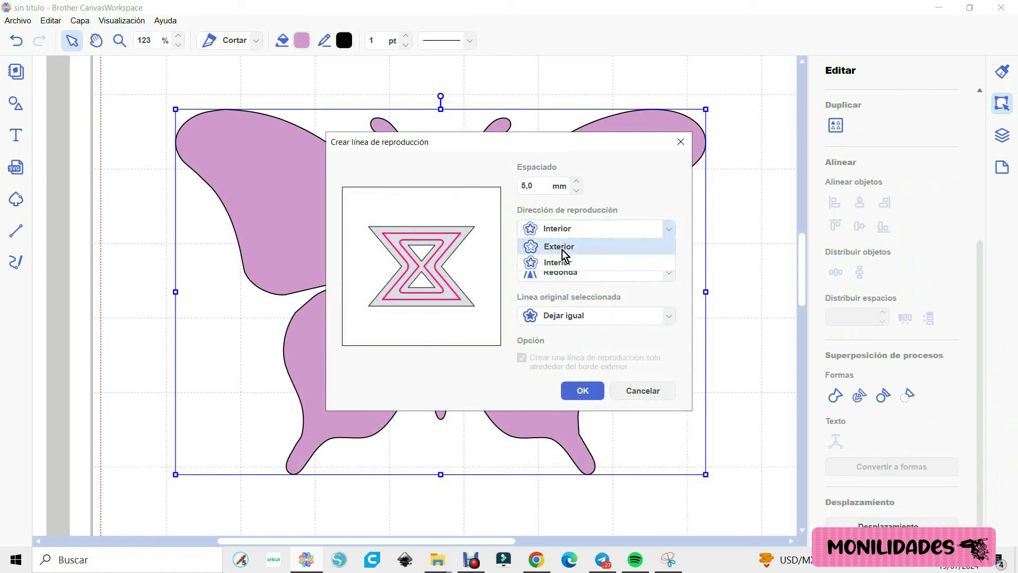
click(562, 249)
click(673, 227)
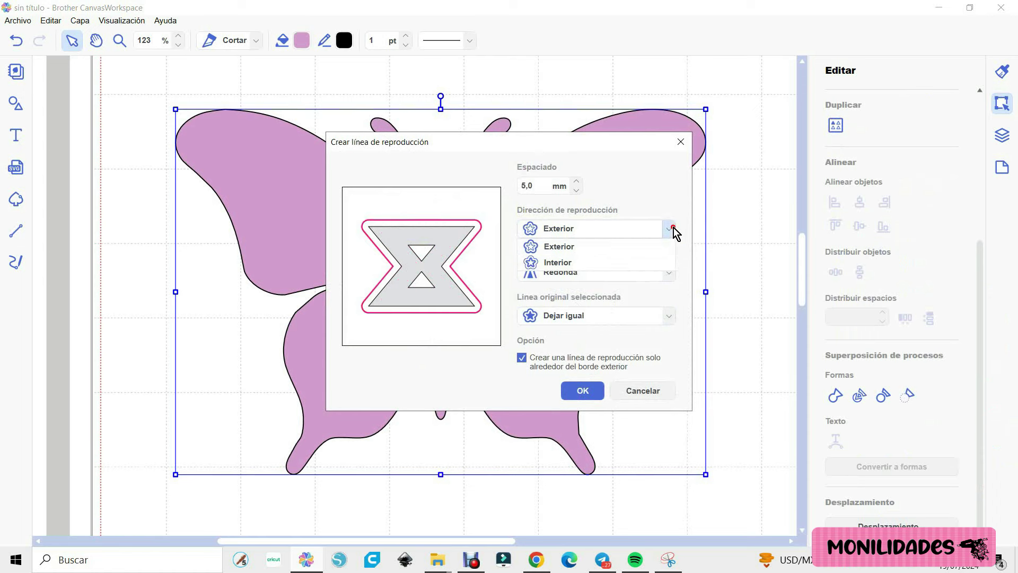
click(583, 265)
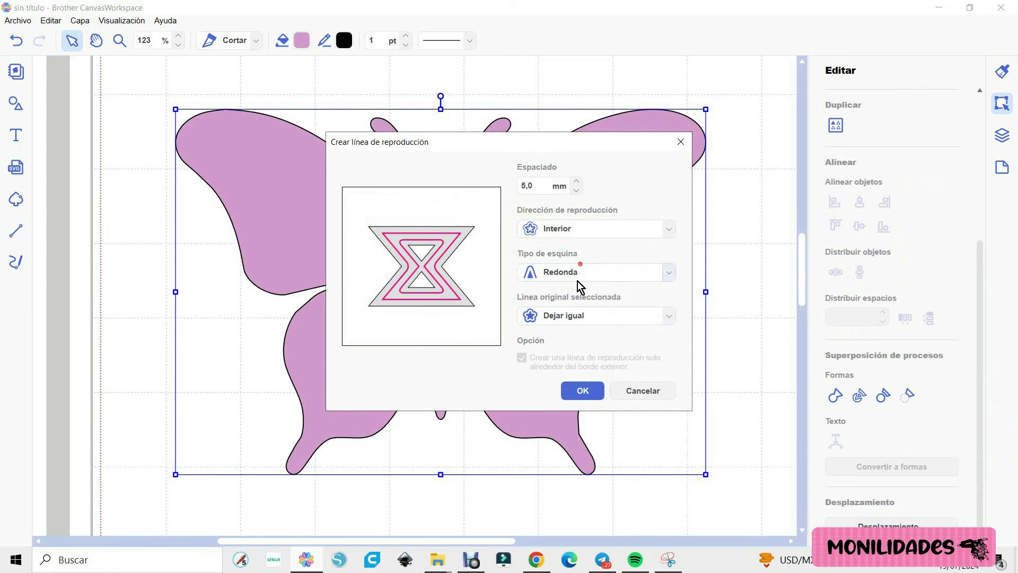
click(602, 392)
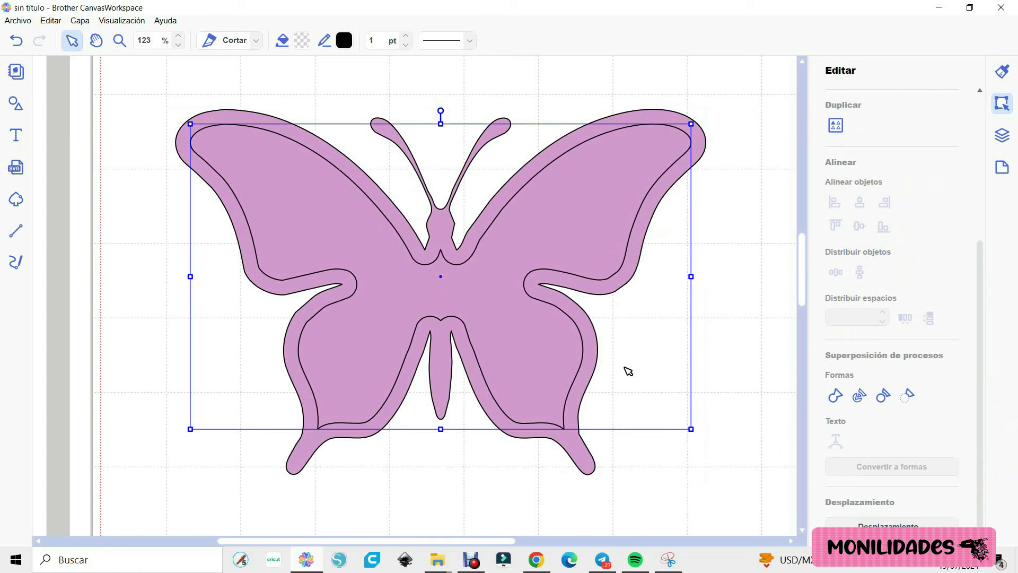
click(742, 297)
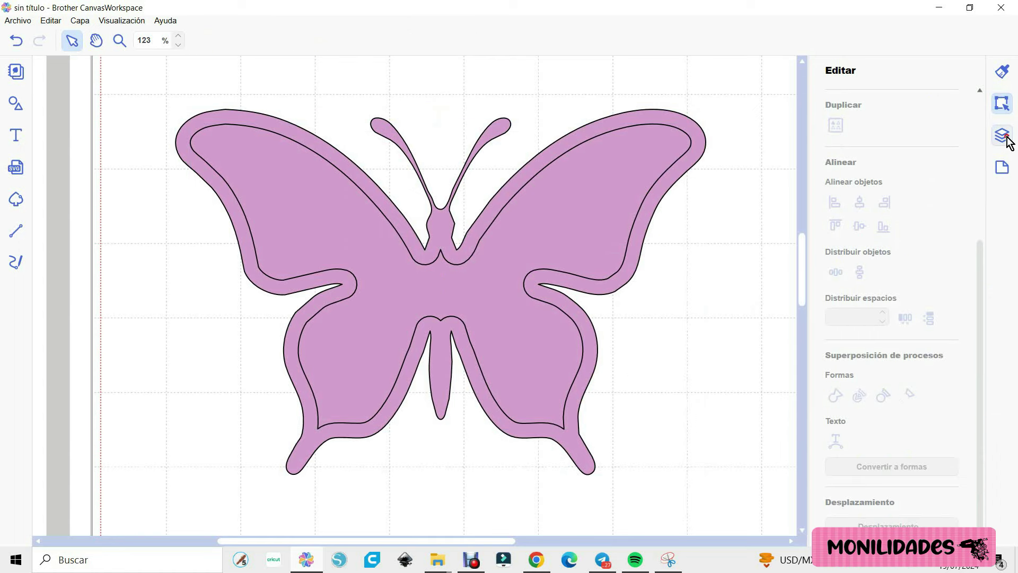
- Hide the pink butterfly's FORMA layer in Capas, leaving only the inner outline visible
click(1001, 133)
click(964, 126)
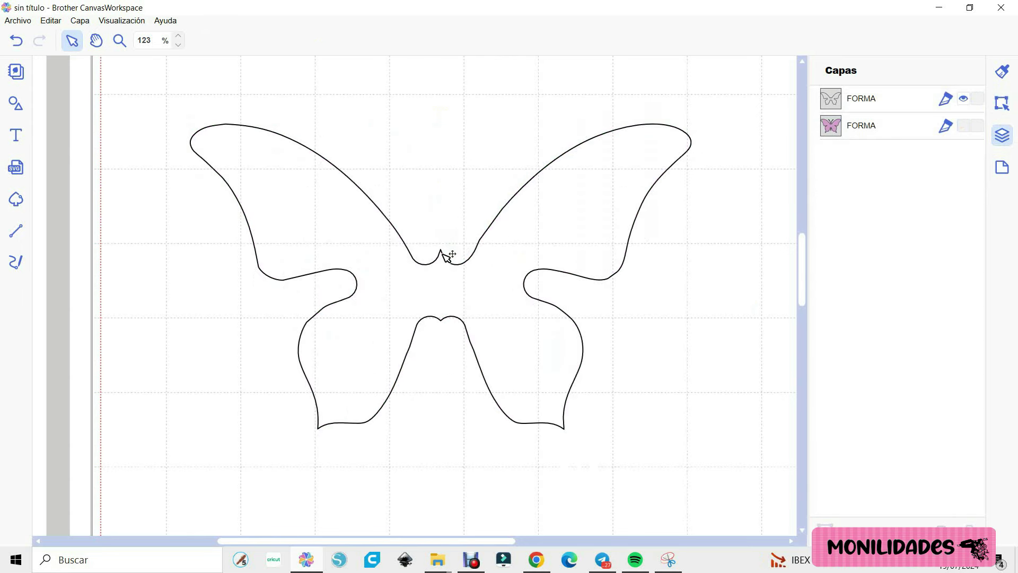
click(963, 125)
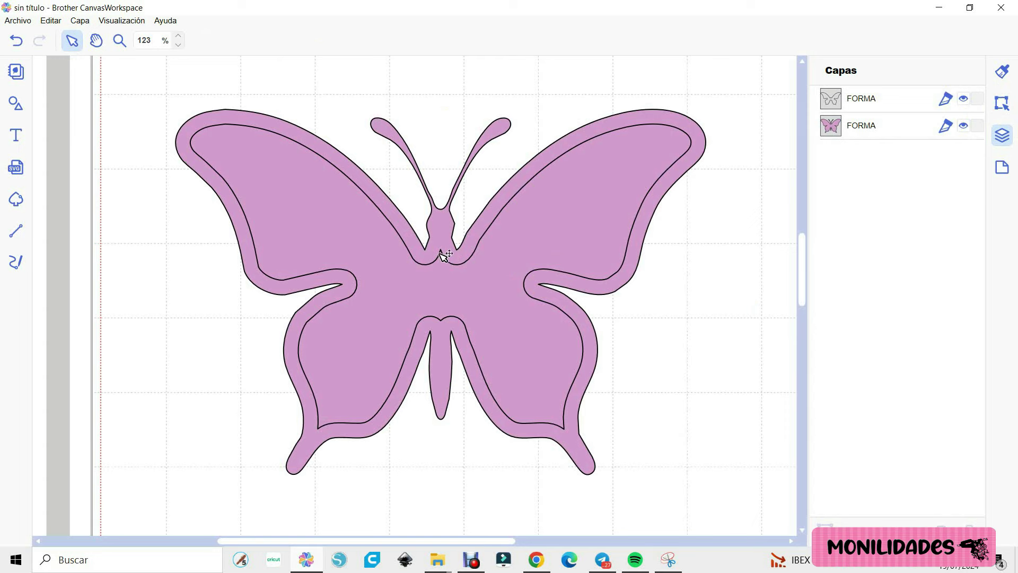
click(963, 126)
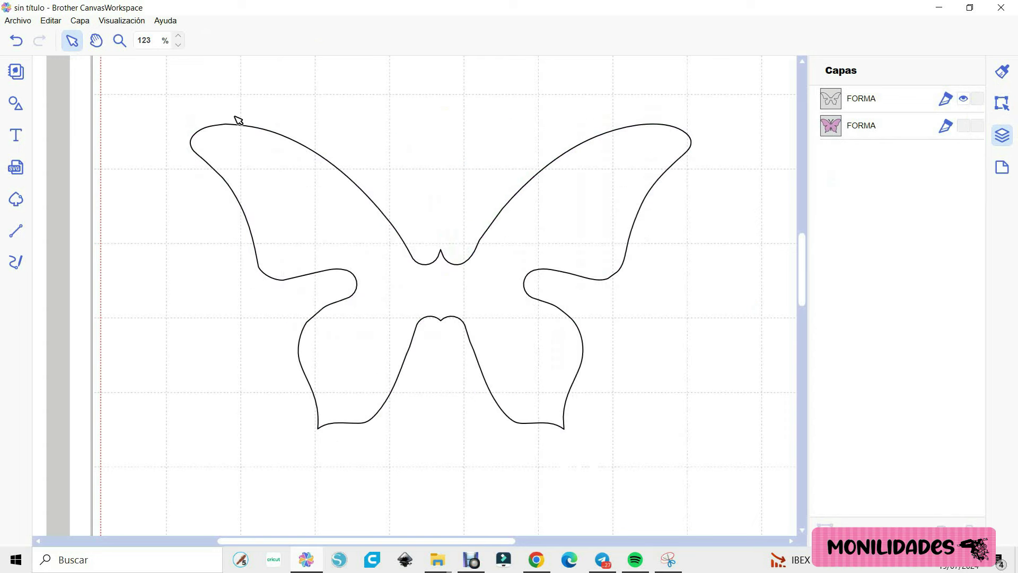
click(119, 41)
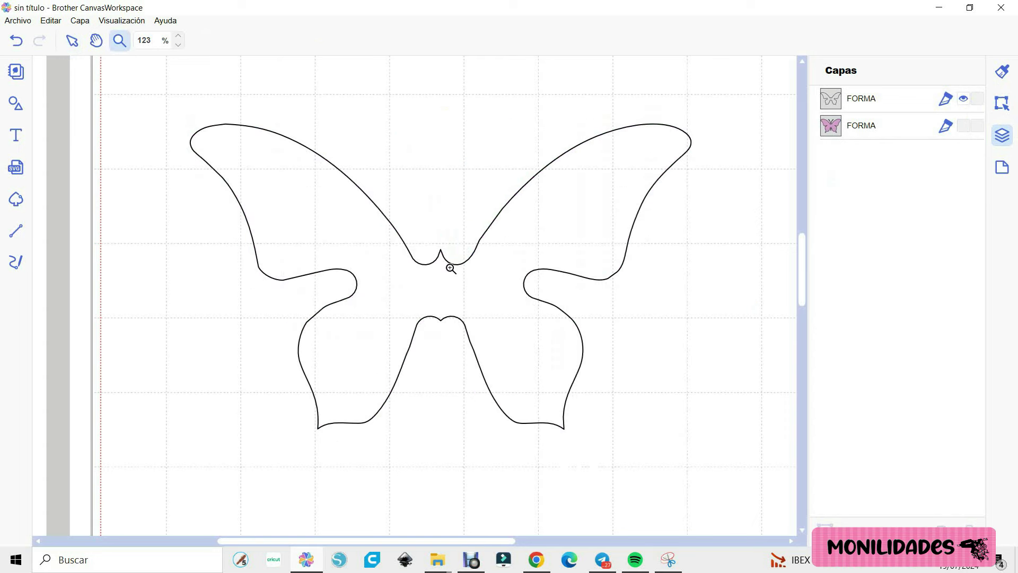
- Zoom in on the butterfly's body and start node editing on the inner outline
click(450, 268)
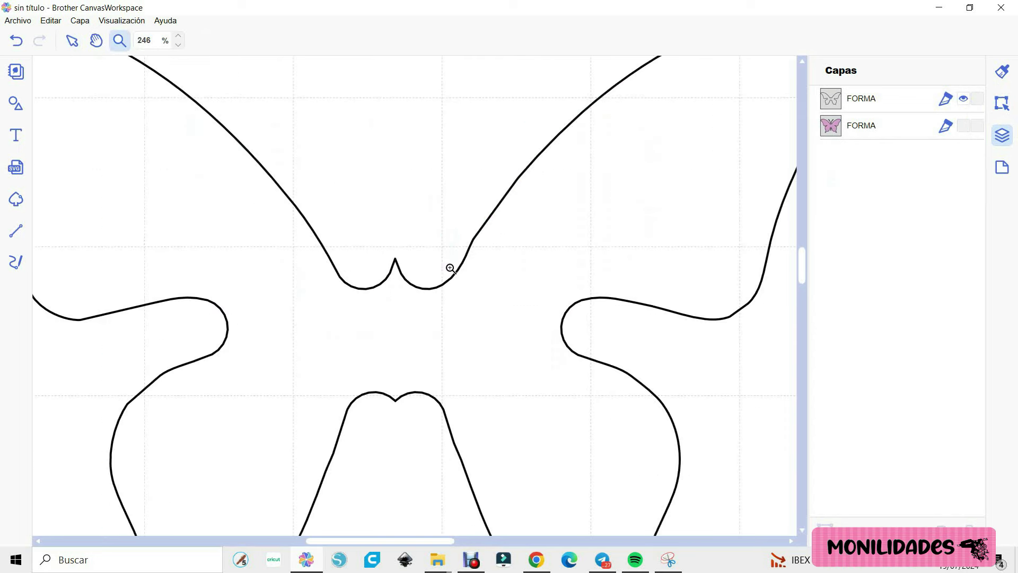
click(71, 41)
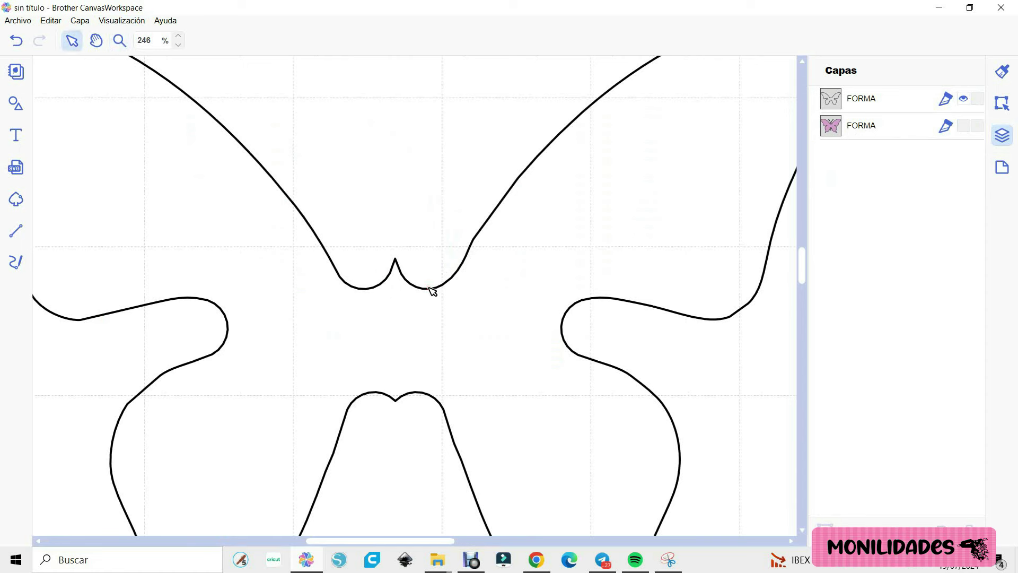
click(430, 290)
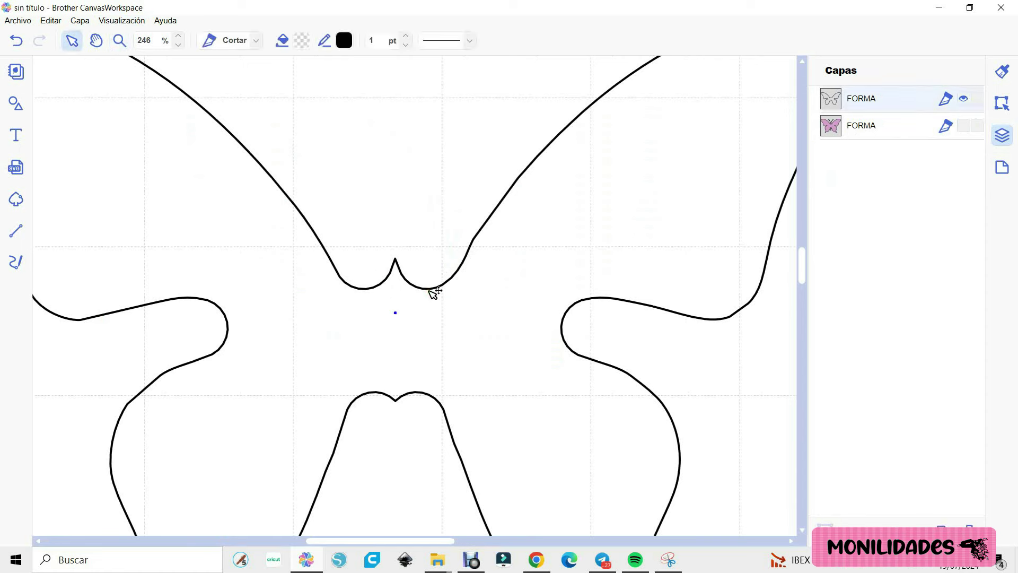
double_click(431, 290)
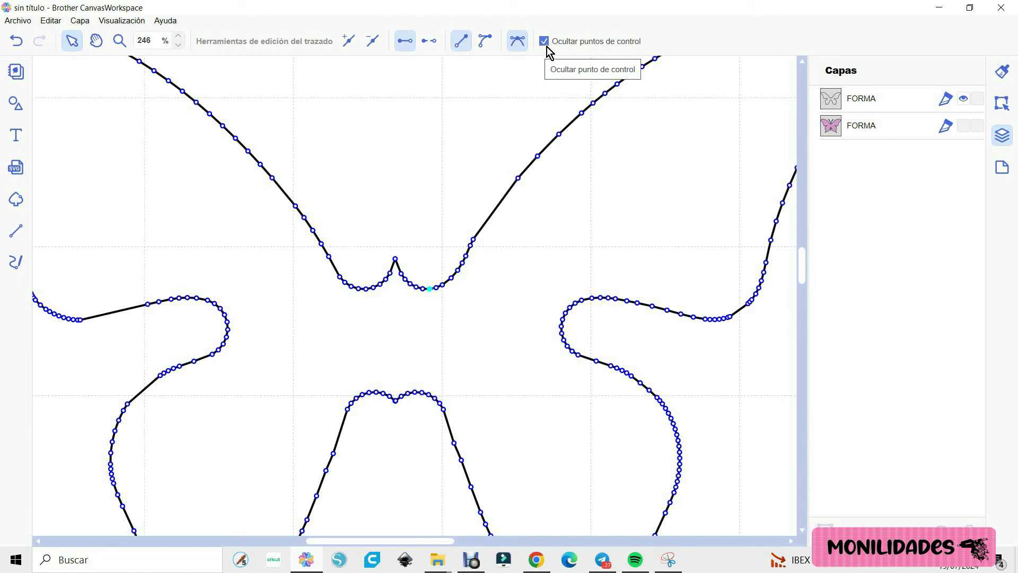
click(544, 41)
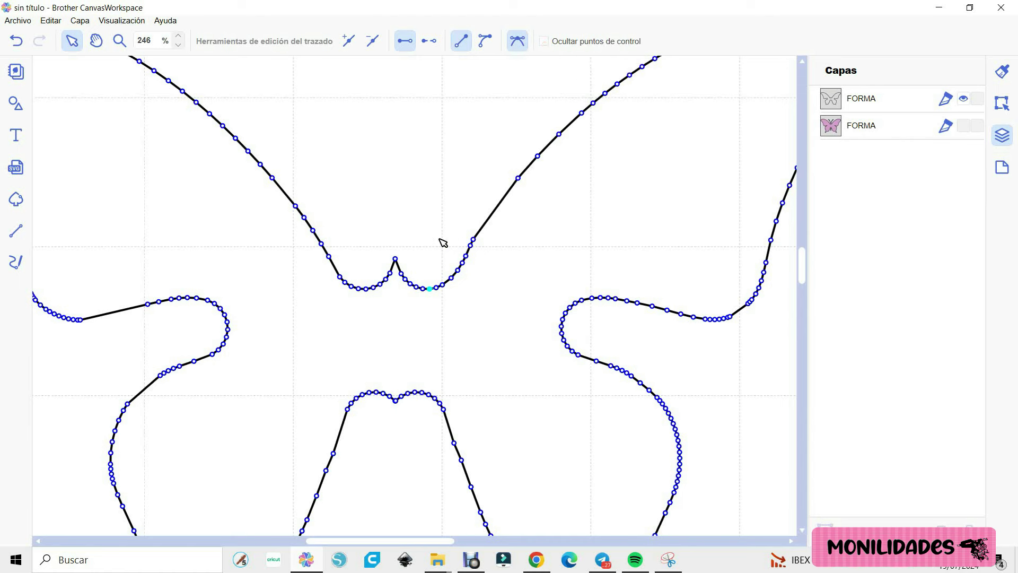
click(544, 41)
- Delete the peak node between the upper wings to flatten that edge, then exit node editing
click(401, 262)
click(398, 259)
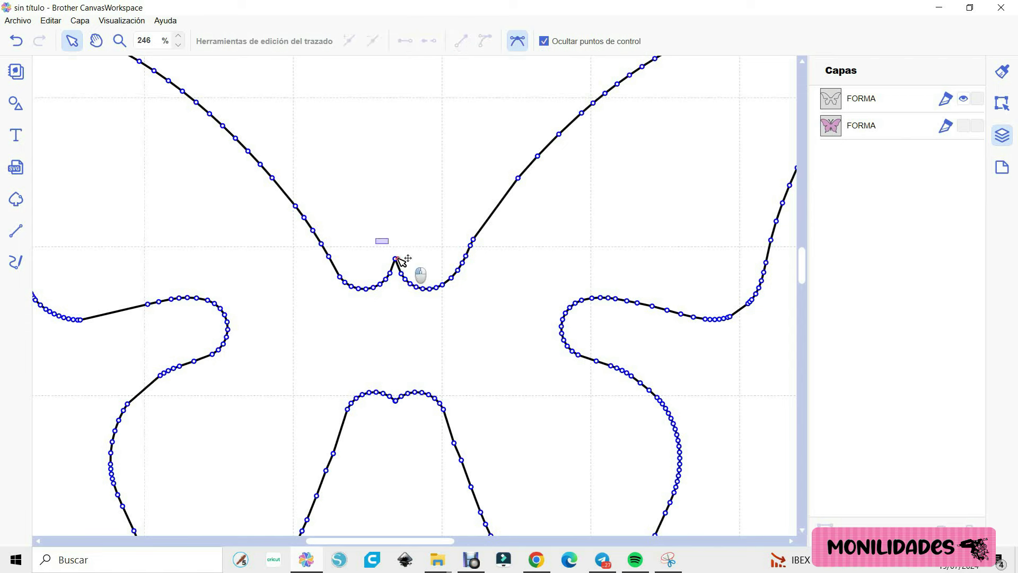
click(397, 259)
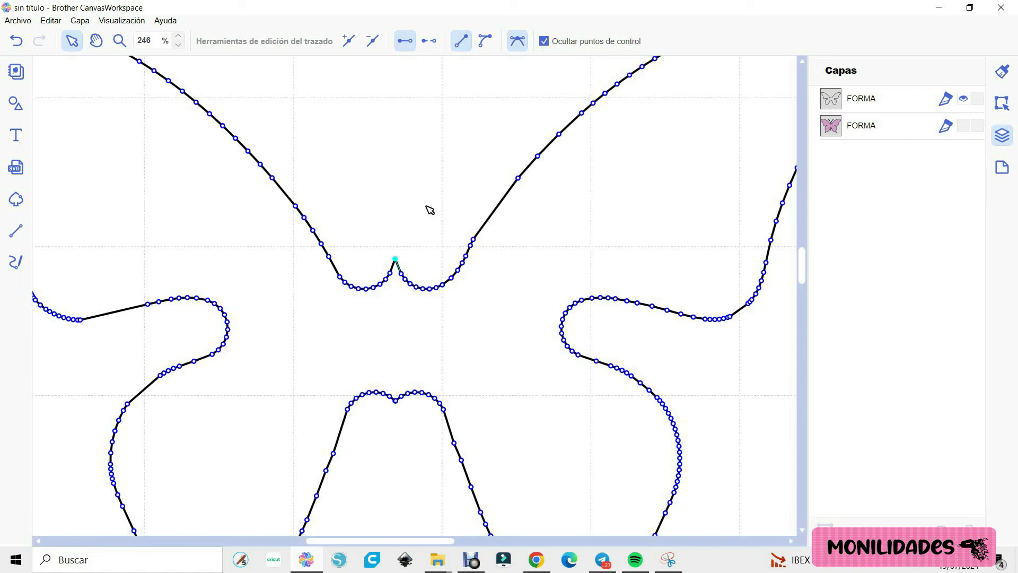
key(Delete)
click(416, 236)
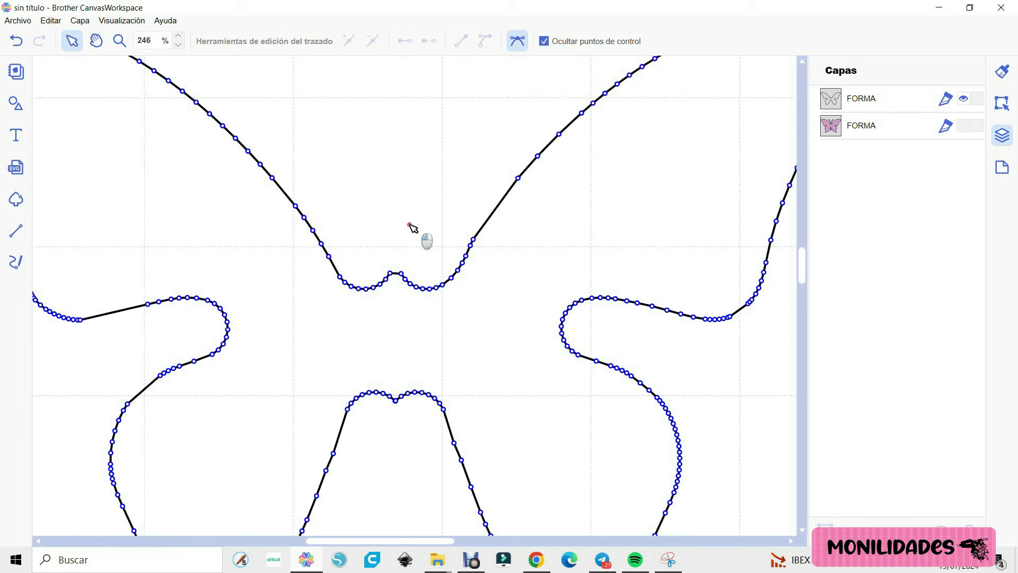
double_click(409, 280)
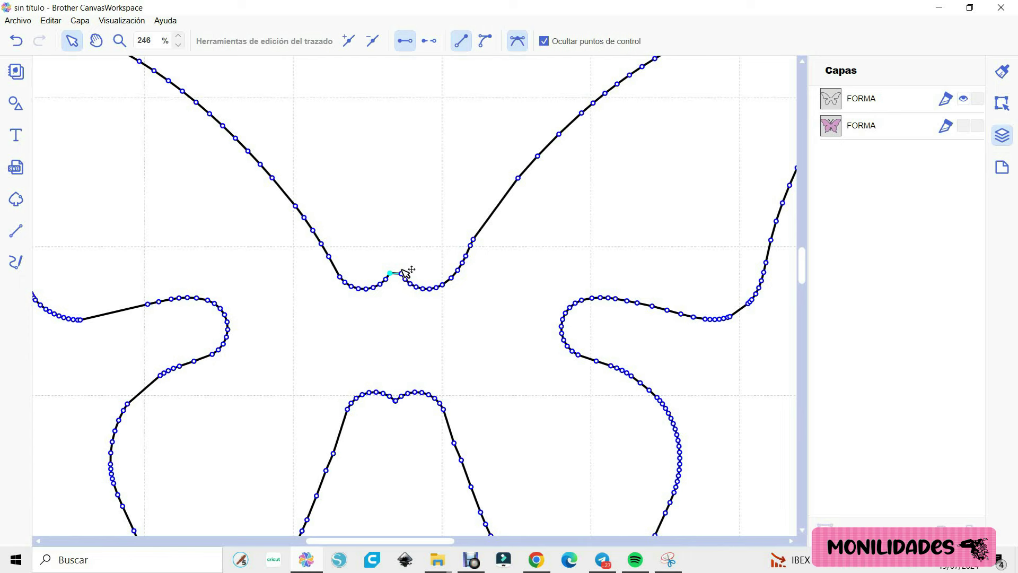
click(402, 270)
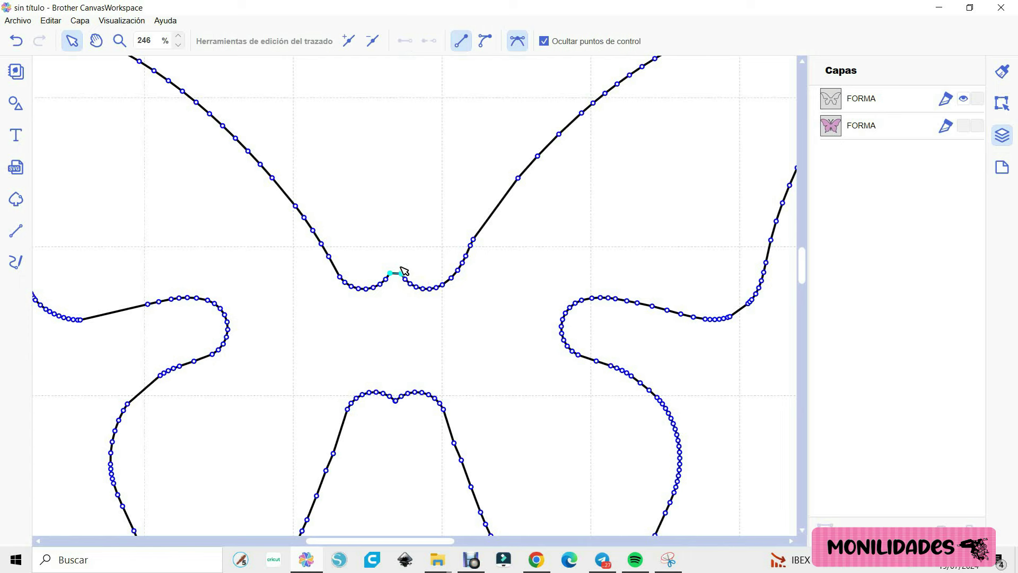
click(411, 259)
click(468, 295)
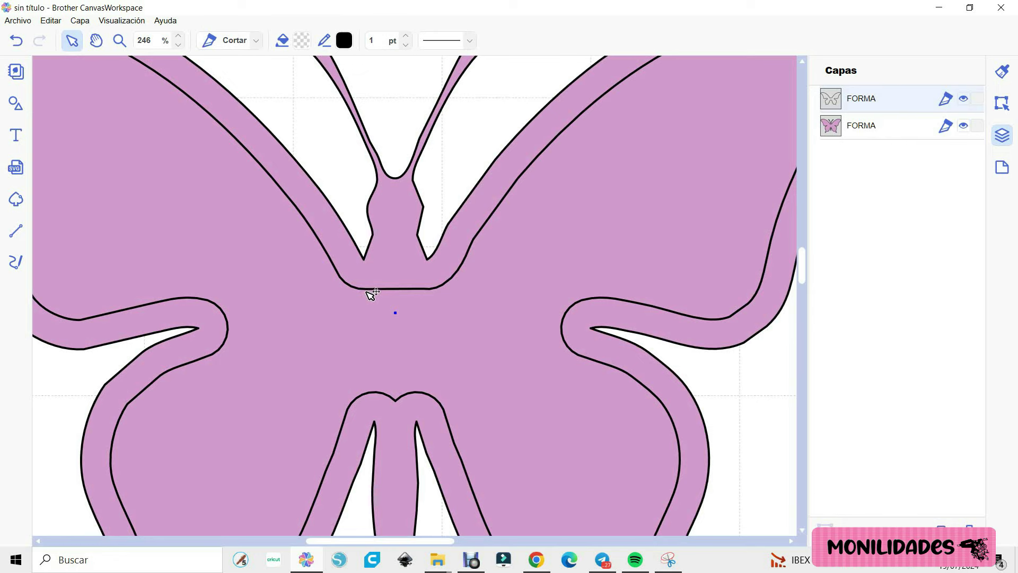
- Delete the inner outline, then add a 5.0 mm Exterior offset around the pink butterfly
key(ctrl+0)
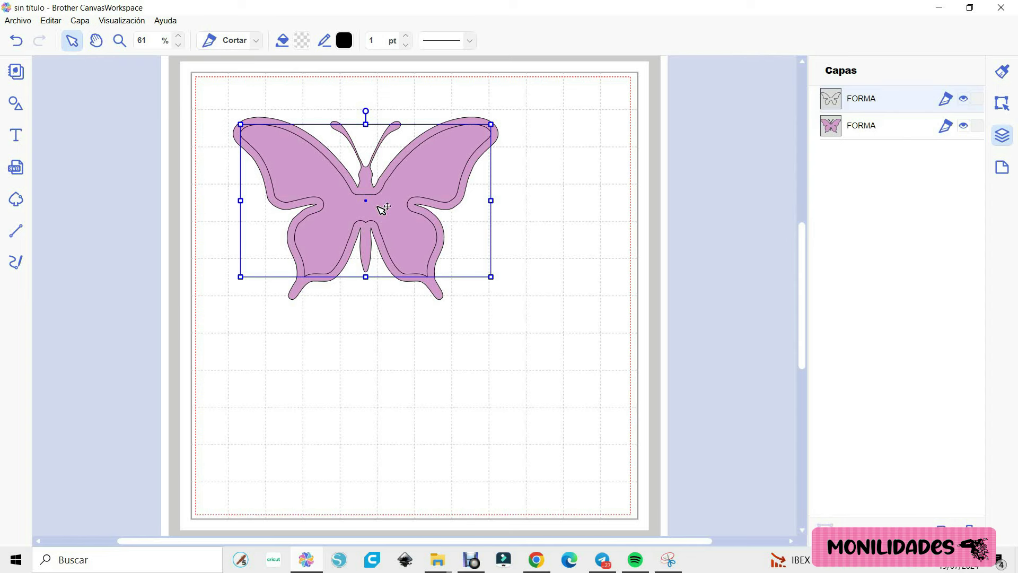
key(Delete)
click(381, 210)
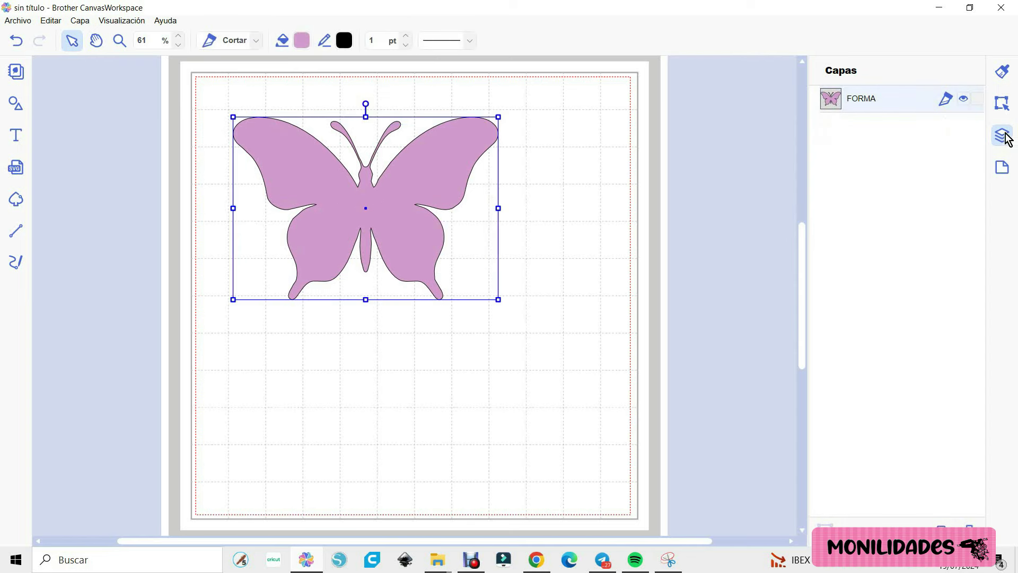
click(1004, 106)
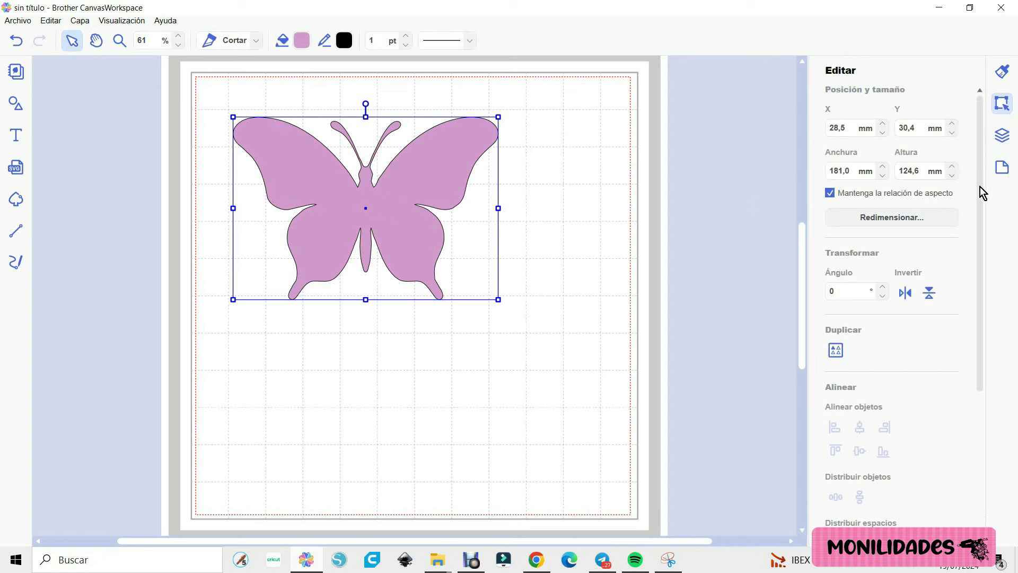
drag(979, 187, 993, 416)
click(890, 524)
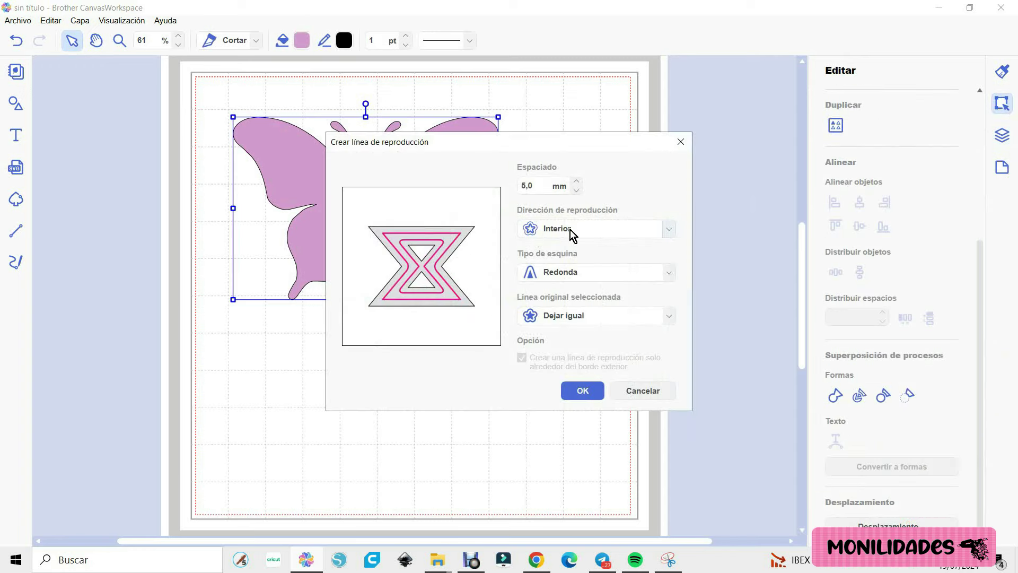
click(670, 228)
click(635, 245)
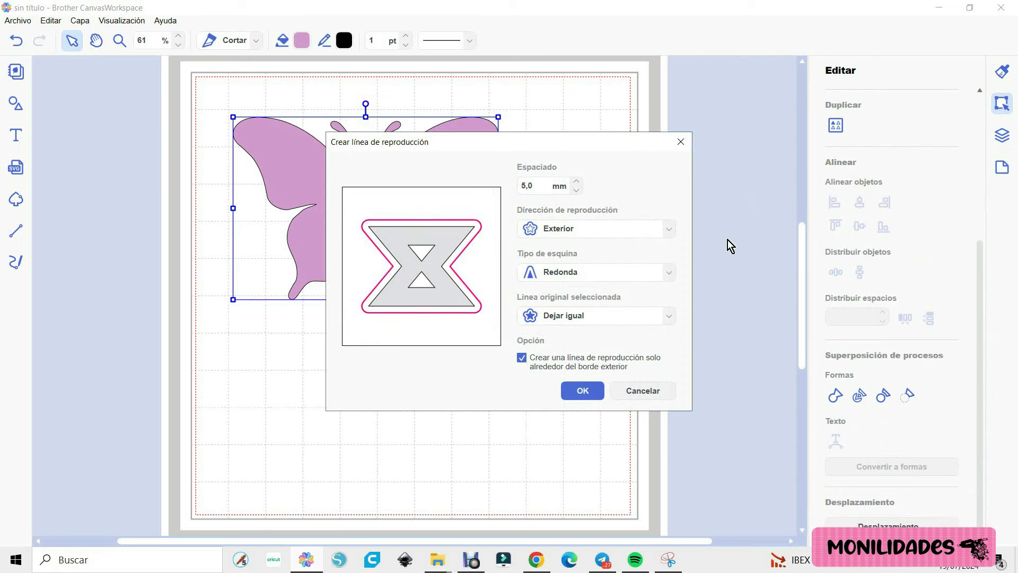
click(583, 391)
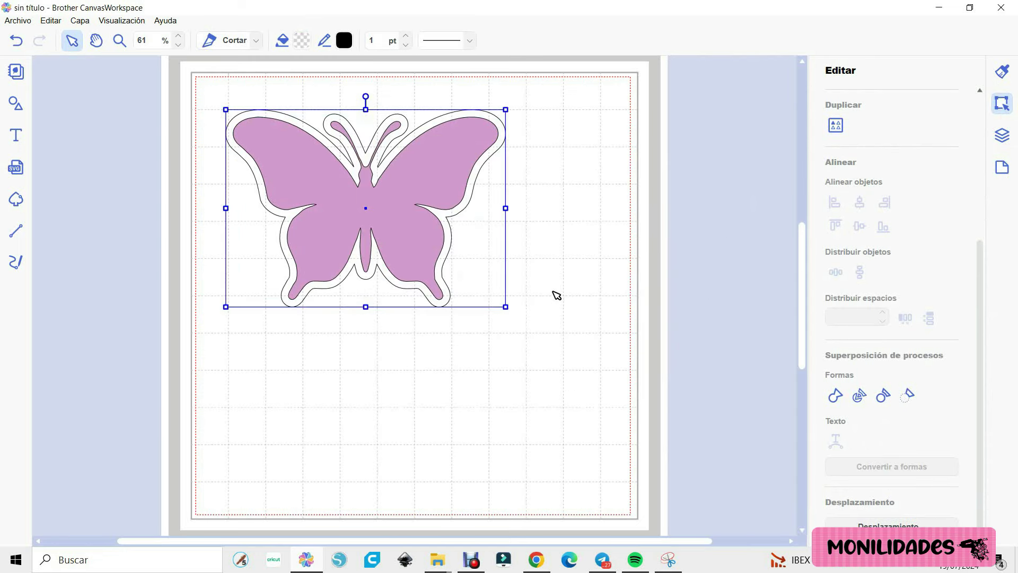
- Zoom in on the outlined butterfly and show the Formas library and Capas layer list
click(120, 40)
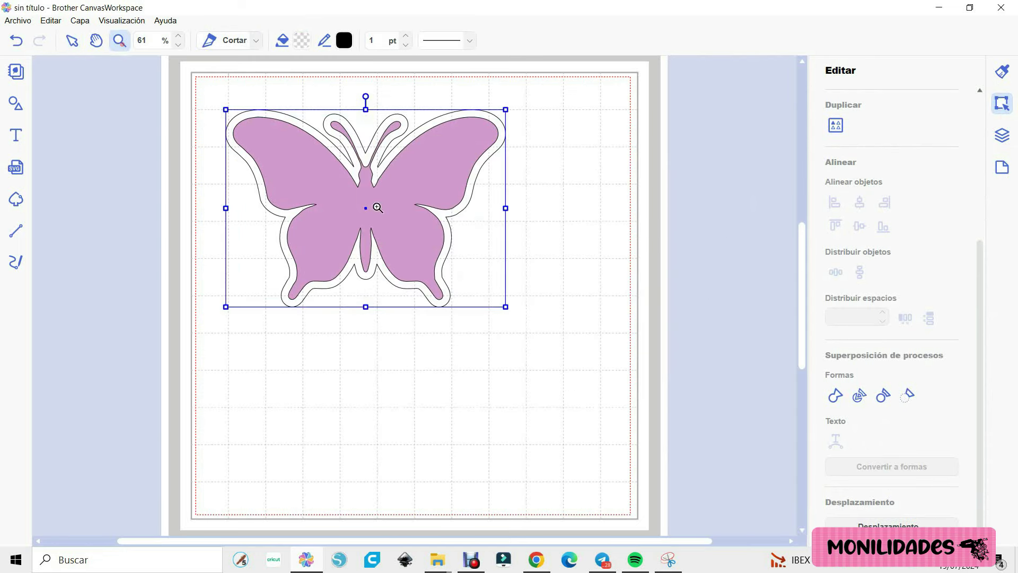
click(388, 218)
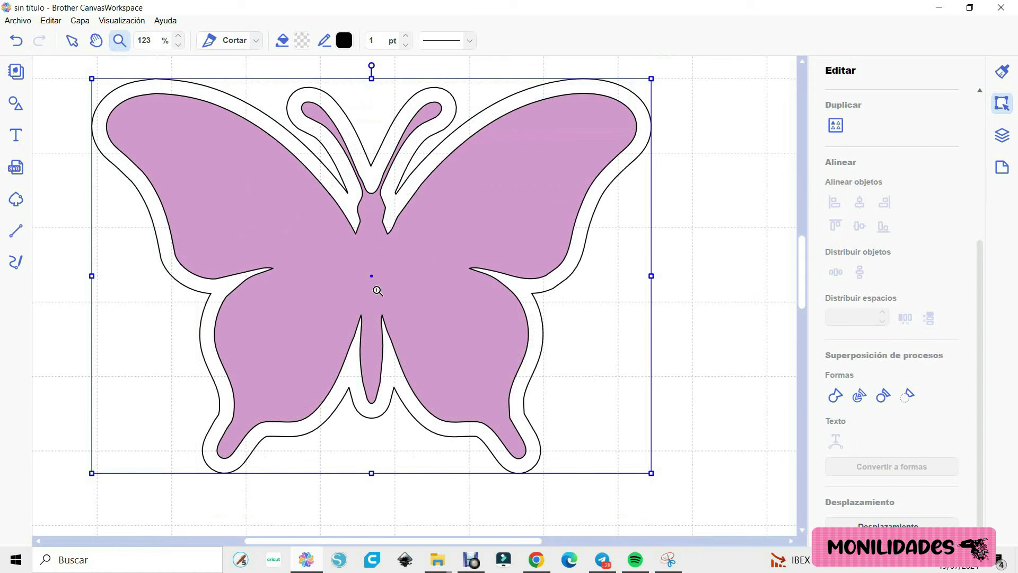
click(15, 104)
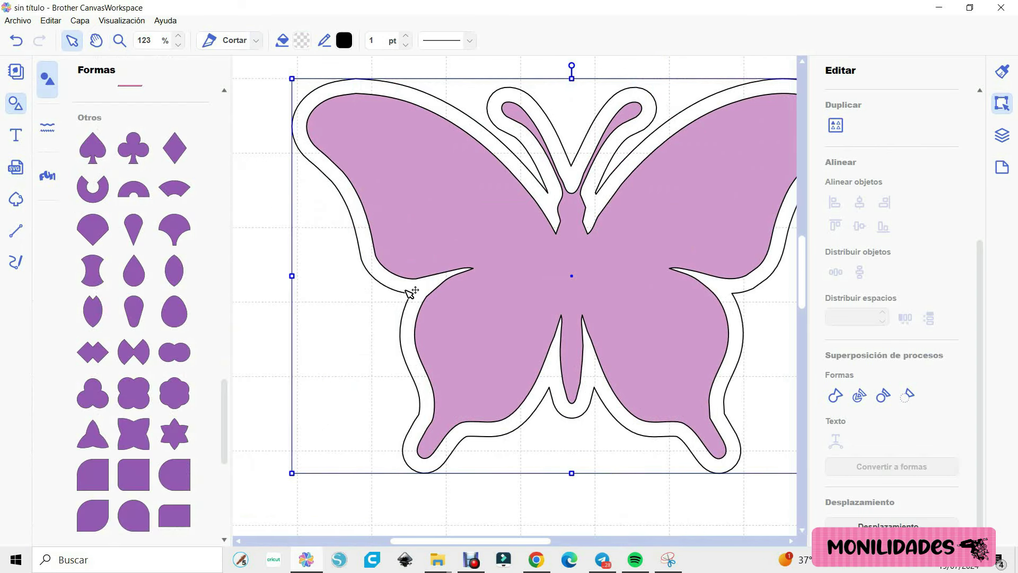
click(1002, 136)
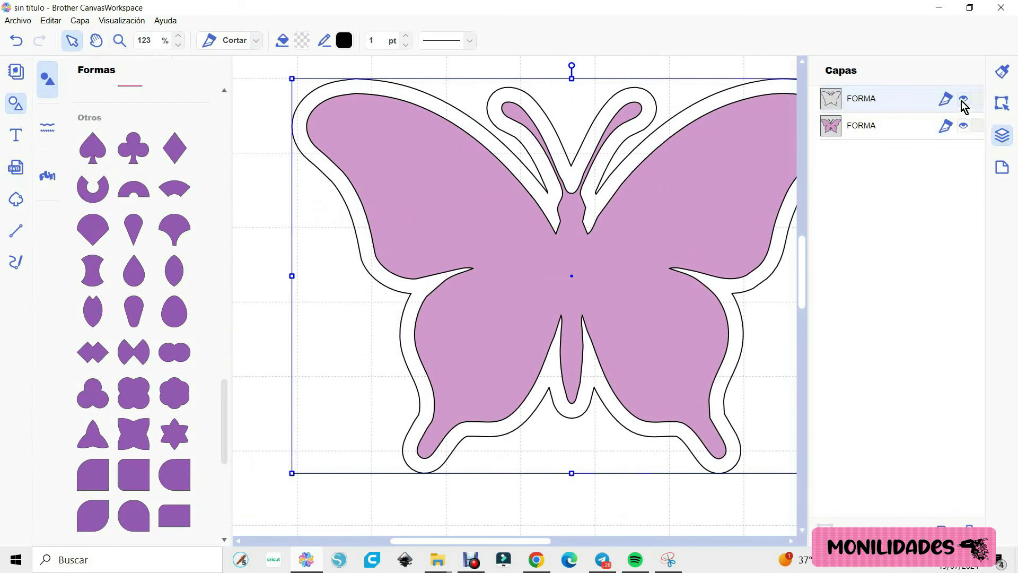
- Fill the offset outline #99C2E1, send it behind the pink butterfly, and hide its layer
click(302, 41)
click(426, 217)
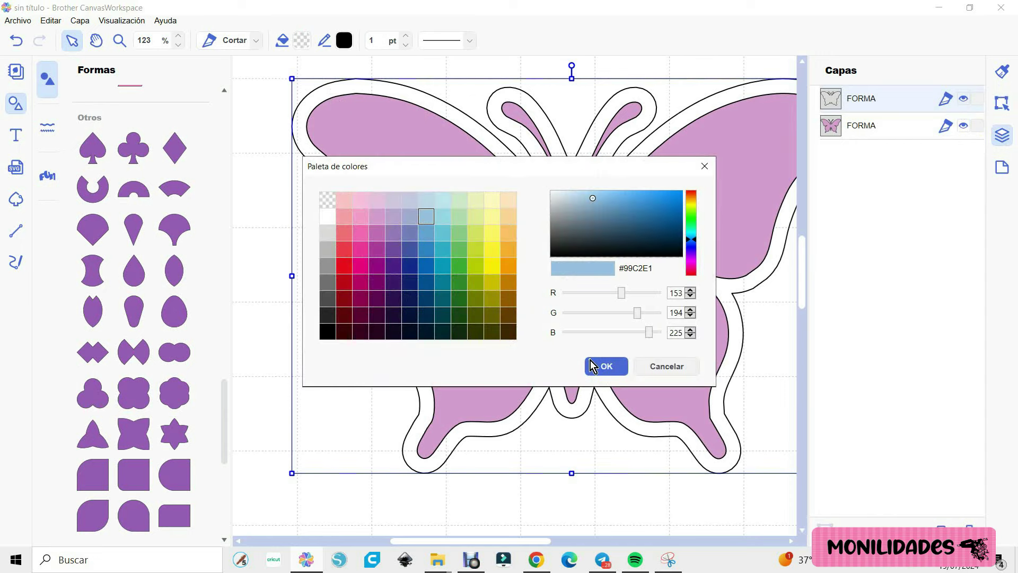
click(592, 366)
right_click(503, 238)
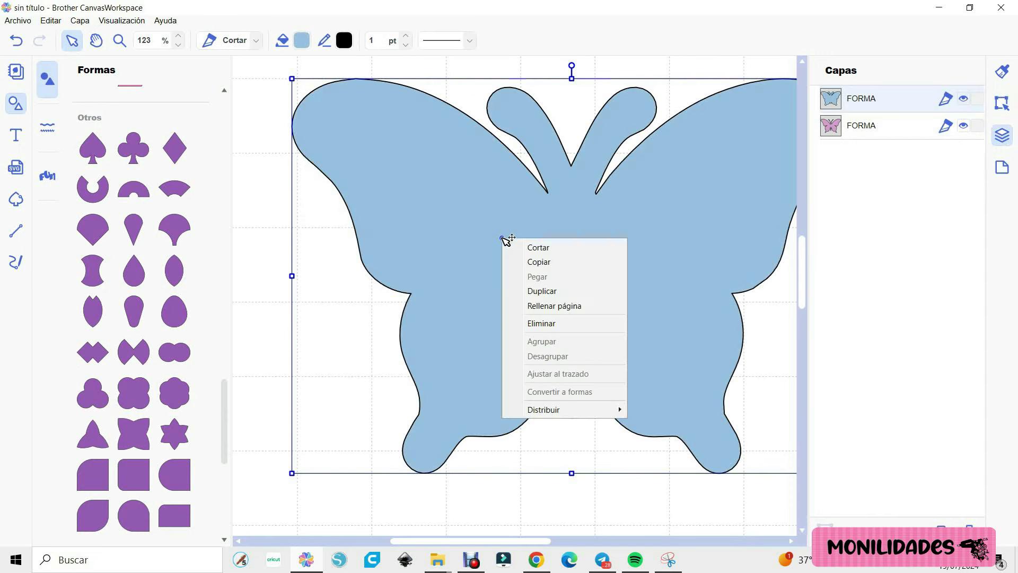
mouse_move(565, 409)
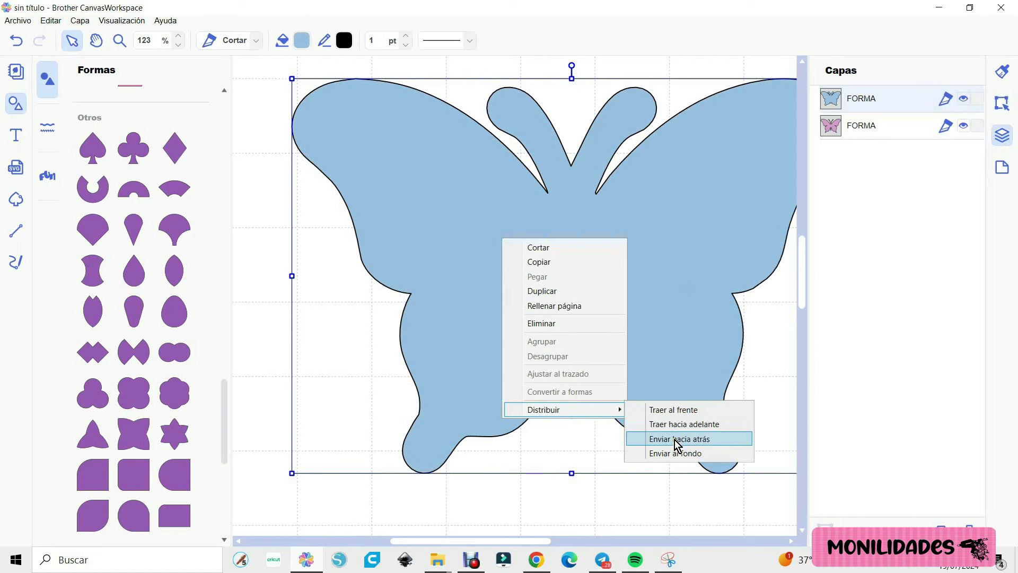
click(677, 439)
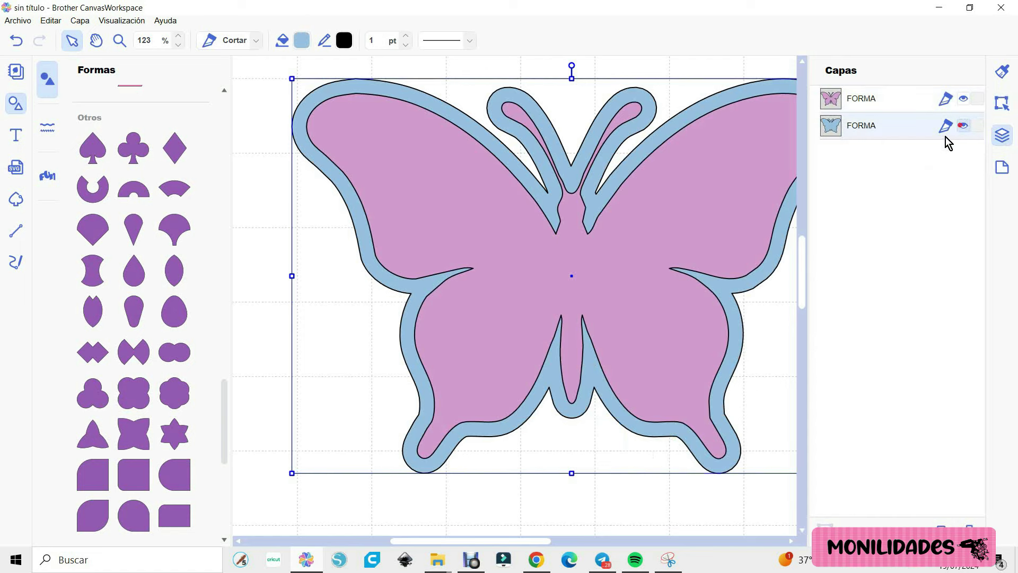
click(963, 126)
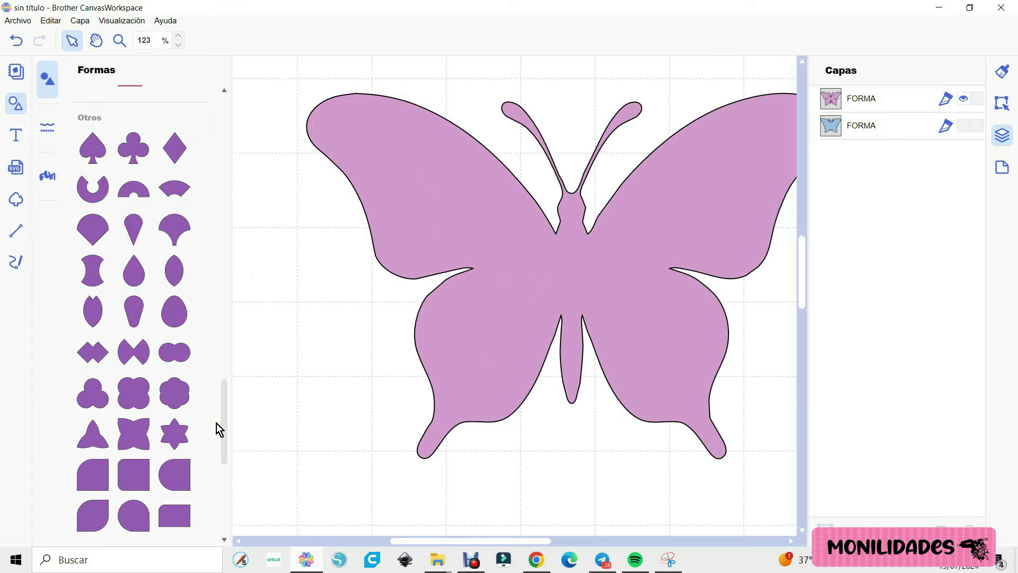
- Trace the rose silhouette PNG from the computer into cut lines, without pasting the source image
mouse_move(223, 418)
mouse_down()
mouse_move(230, 489)
mouse_move(237, 367)
mouse_up()
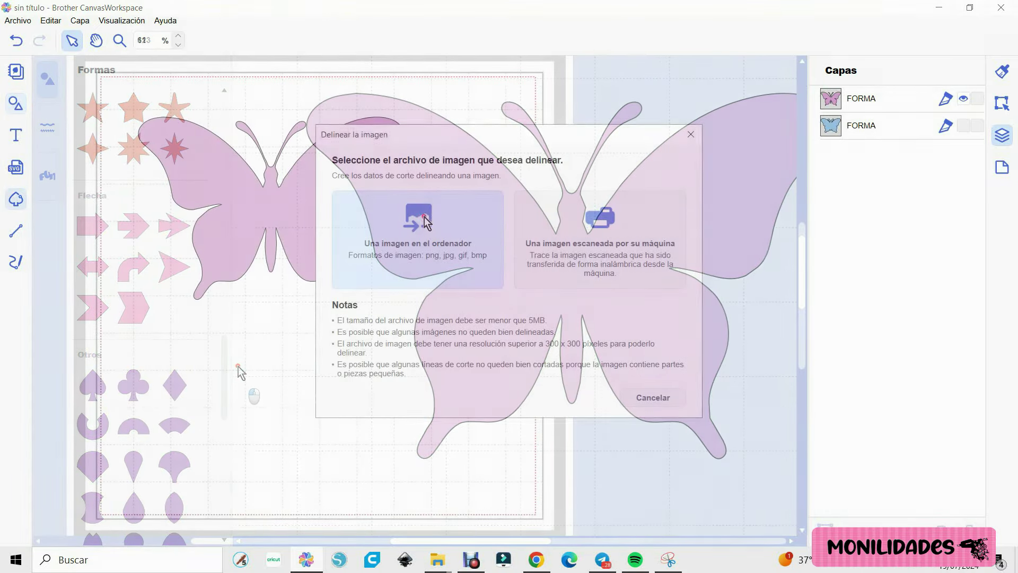
click(416, 217)
click(553, 348)
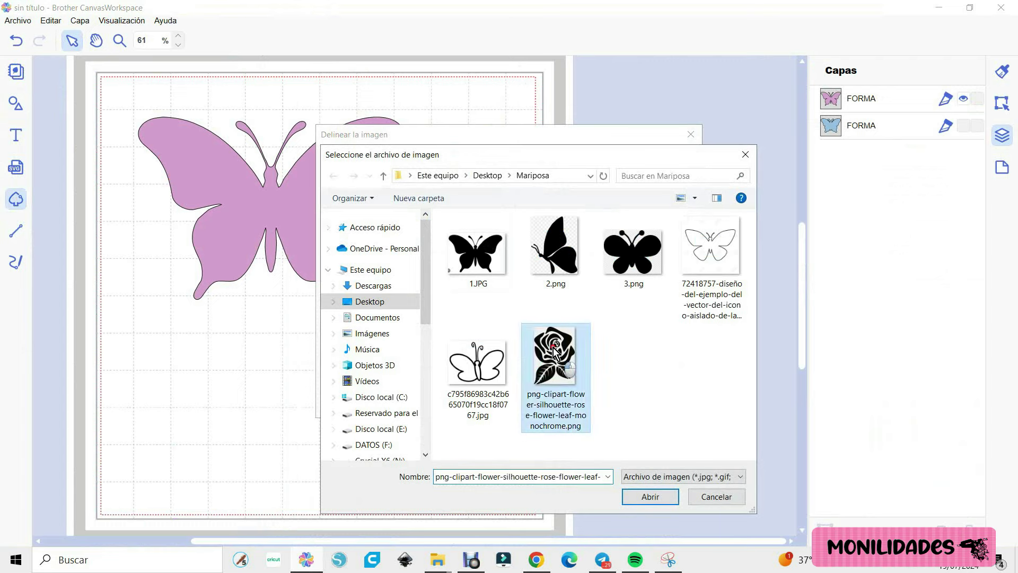
double_click(552, 348)
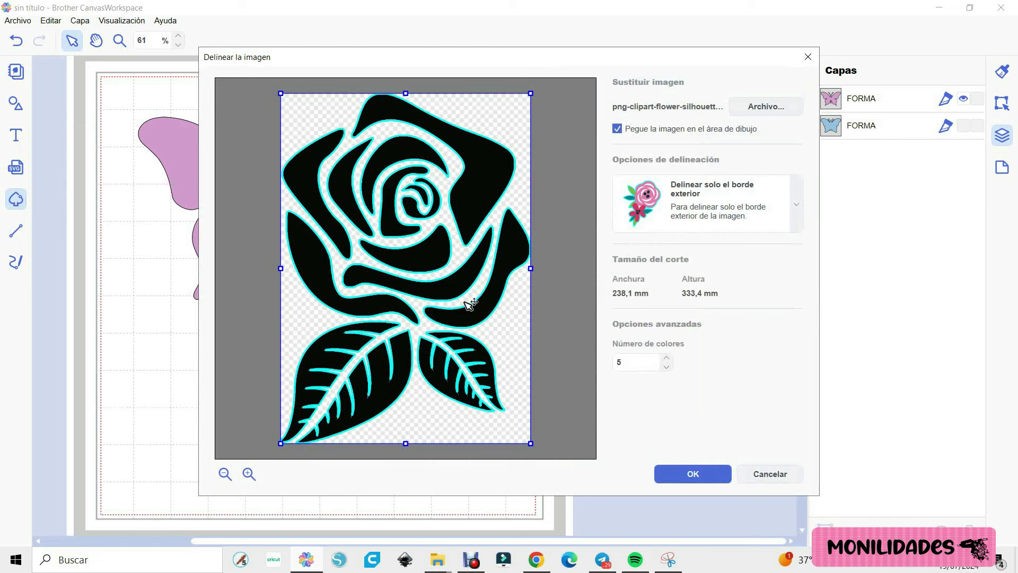
click(617, 129)
click(715, 474)
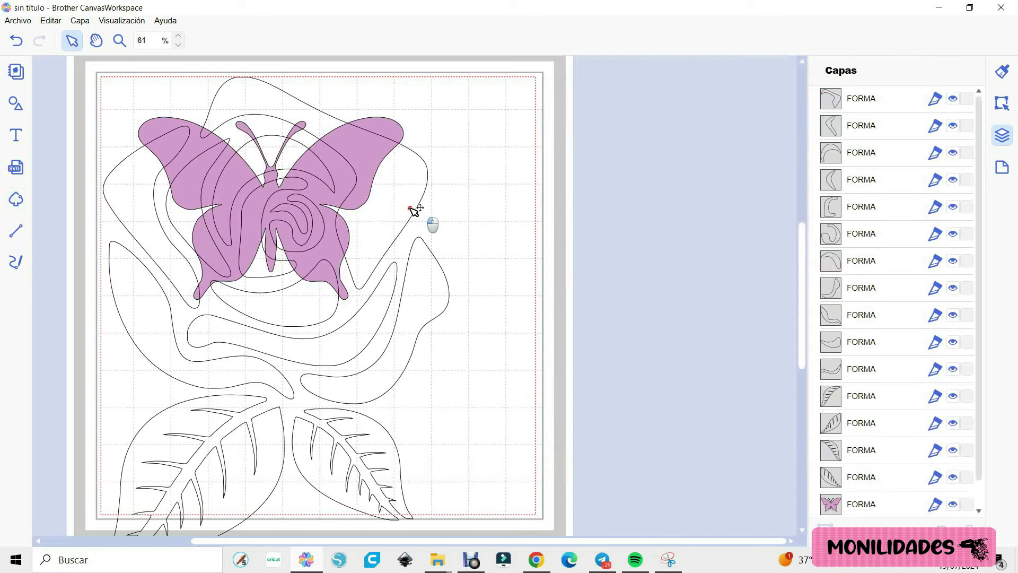
- Hide the pink butterfly layer and zoom the page out to 50%
click(414, 210)
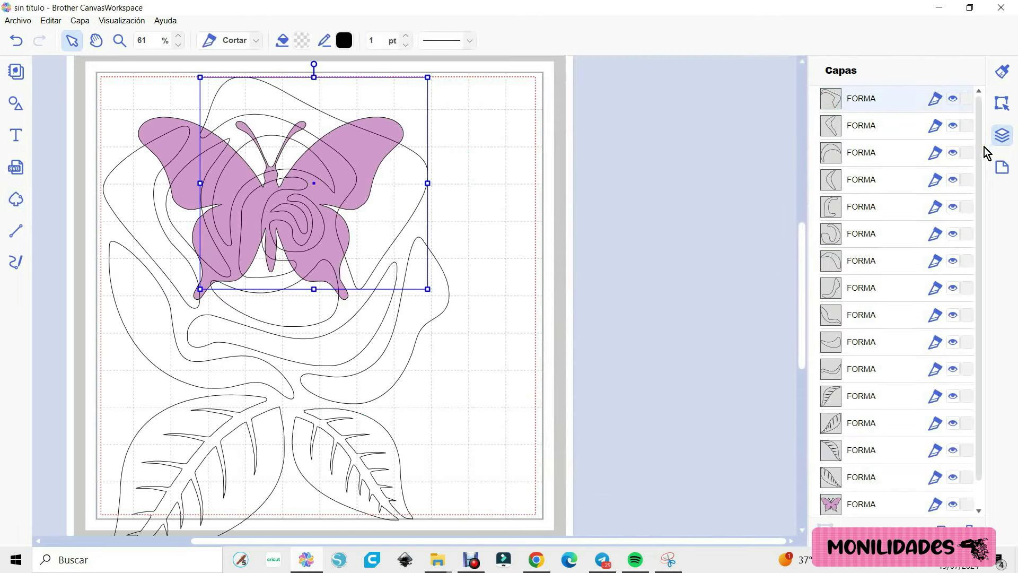
click(953, 504)
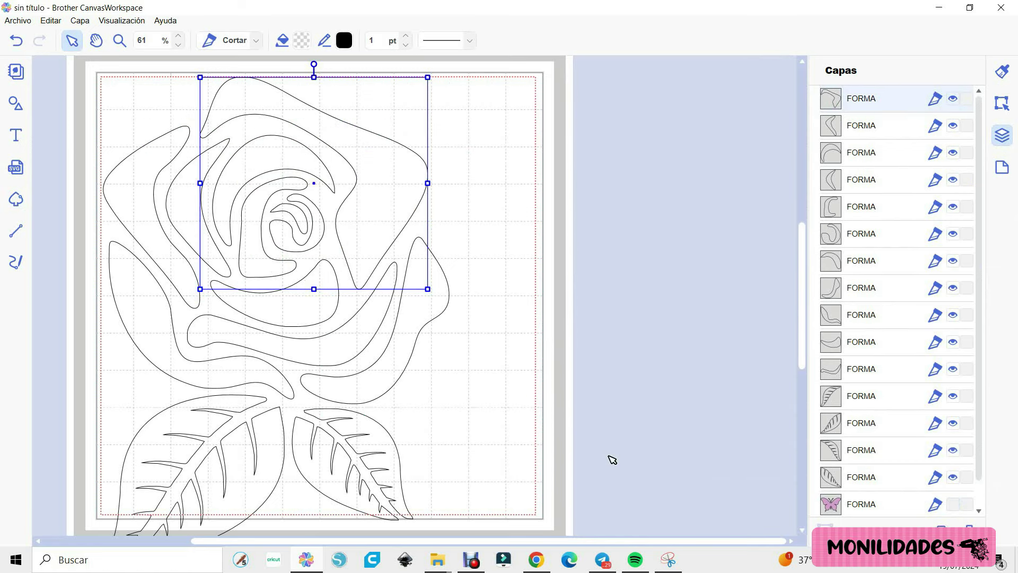
click(178, 45)
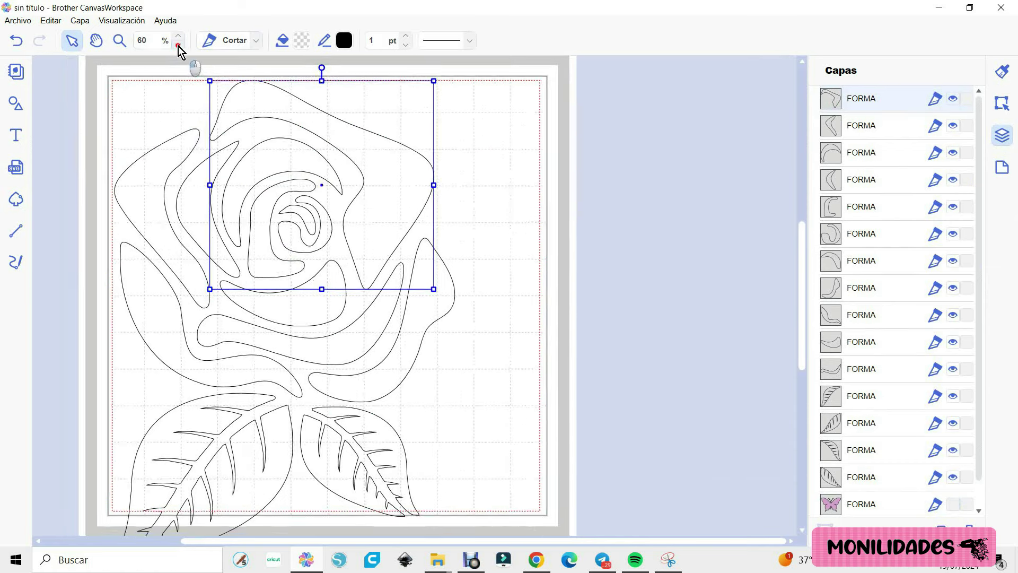
click(179, 87)
- Group all the traced rose pieces with Agrupar and collapse the group in Capas
mouse_move(184, 88)
mouse_down()
mouse_move(587, 515)
mouse_move(598, 495)
mouse_up()
right_click(462, 204)
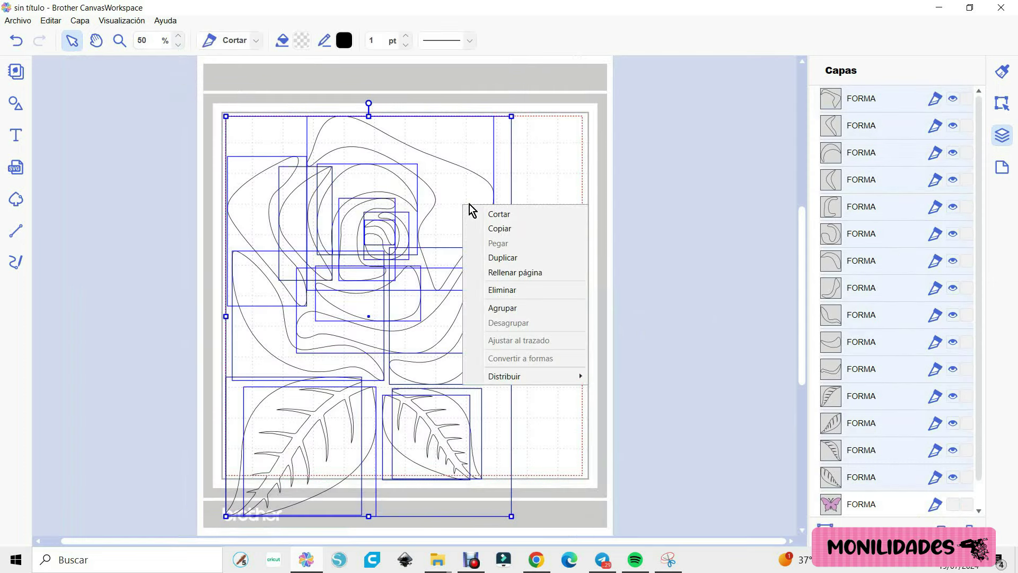
click(521, 309)
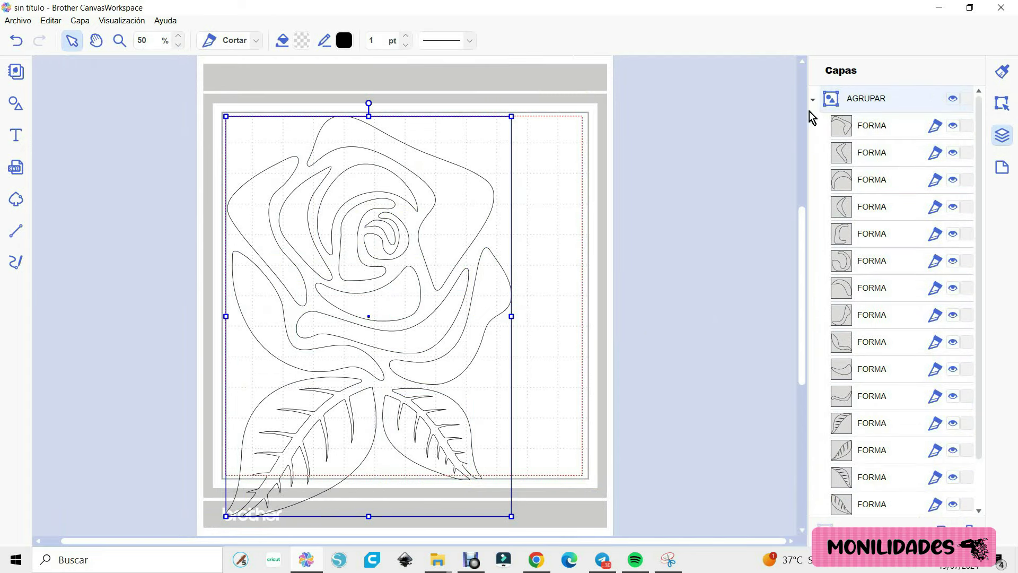
click(812, 99)
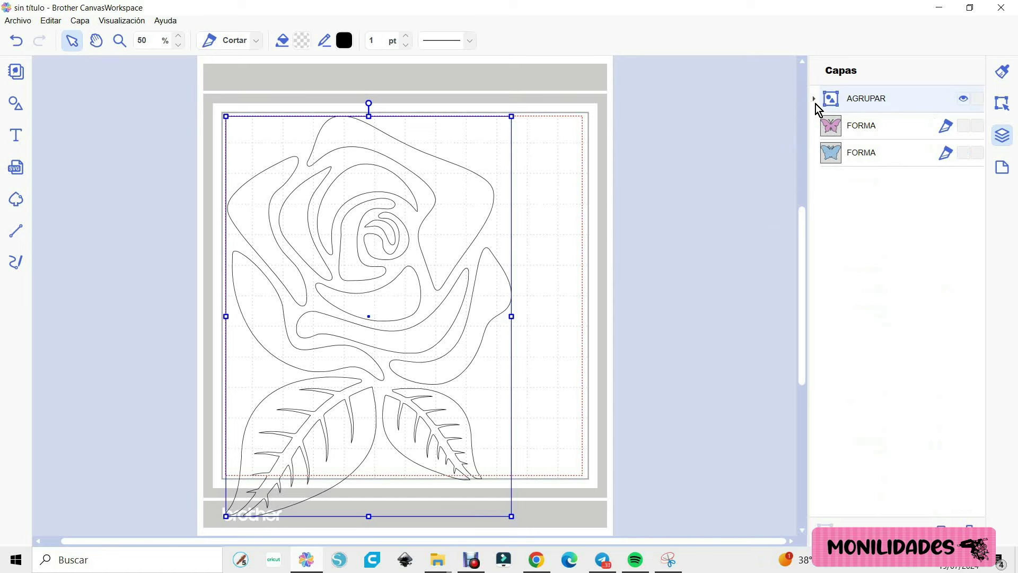
- Rename the rose group layer to 'ROSA'
double_click(860, 102)
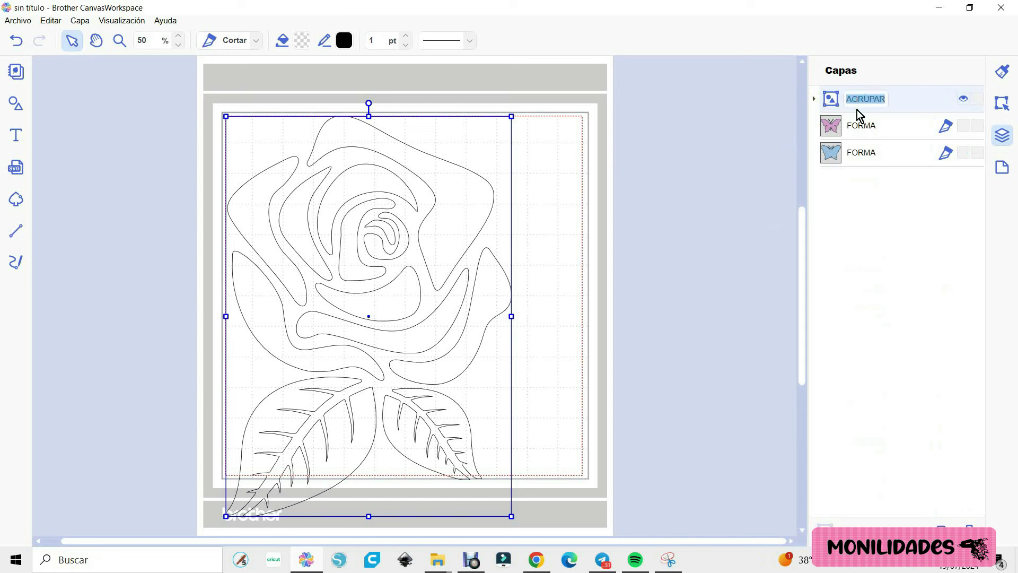
click(875, 99)
drag(847, 99, 896, 104)
text(rOSA)
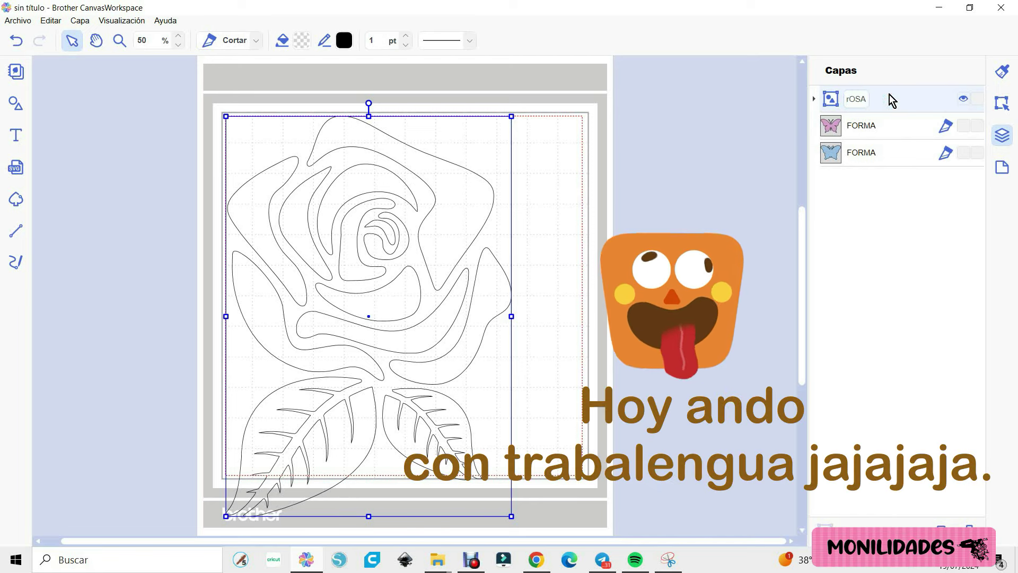
key(BackSpace)
key(BackSpace)
key(BackSpace)
text(RO)
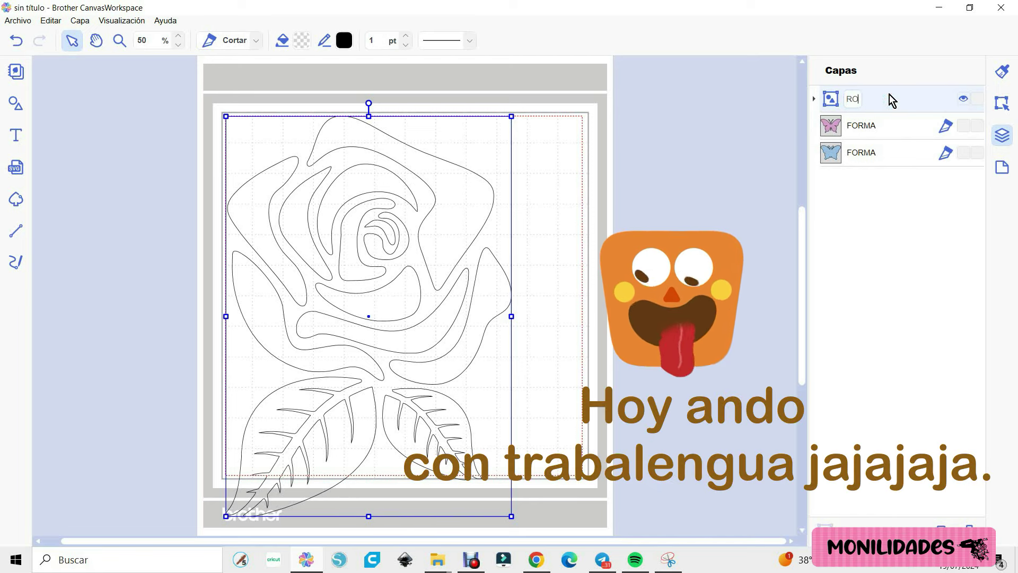
text(SA)
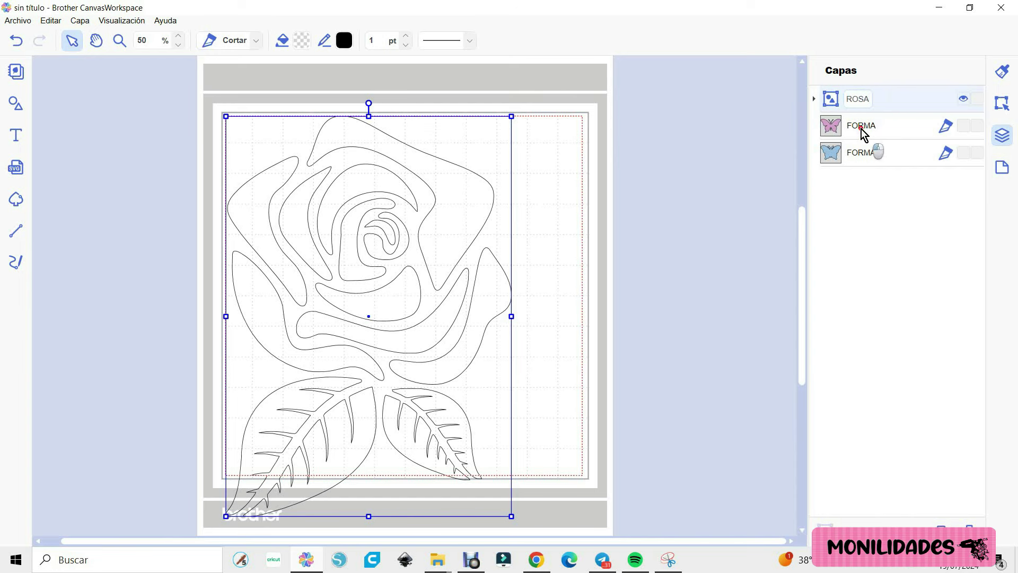
- Rename the pink butterfly layer to 'MARIPOSA RSOADA'
click(861, 129)
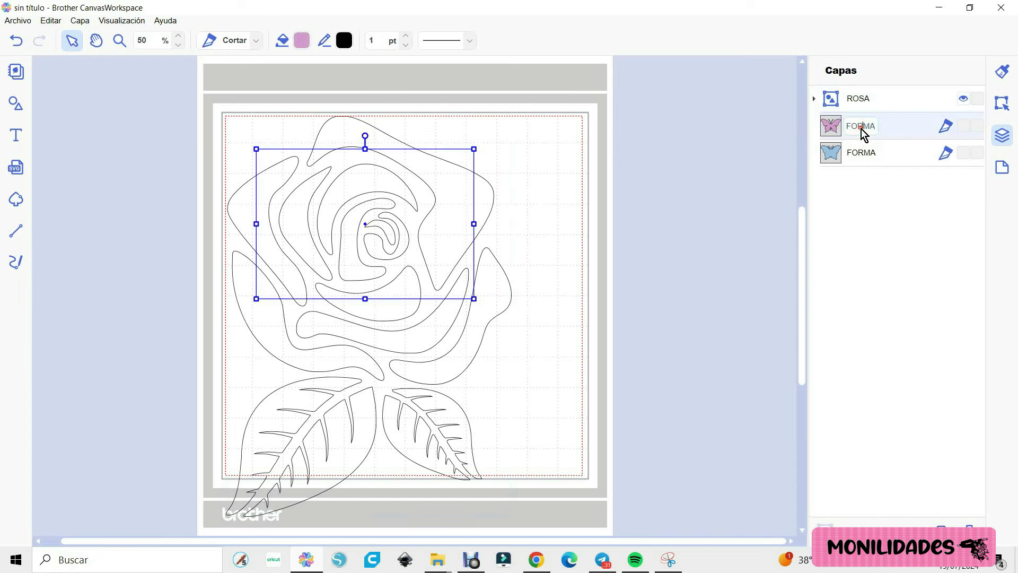
double_click(872, 126)
text(ARIP)
text(OSA RSOADA)
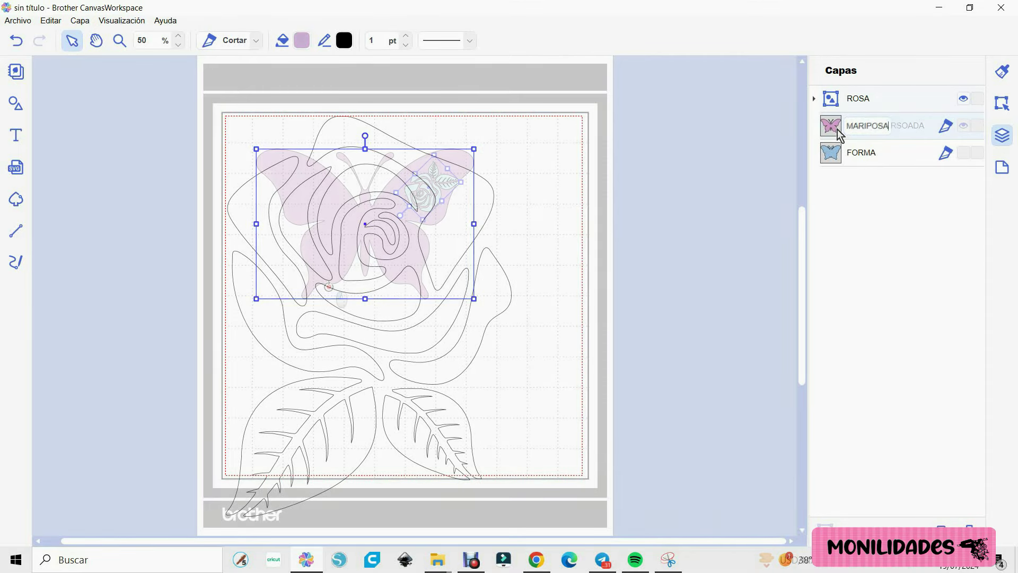
- Duplicate the small rose, move the copy lower and ungroup it into pieces
right_click(552, 188)
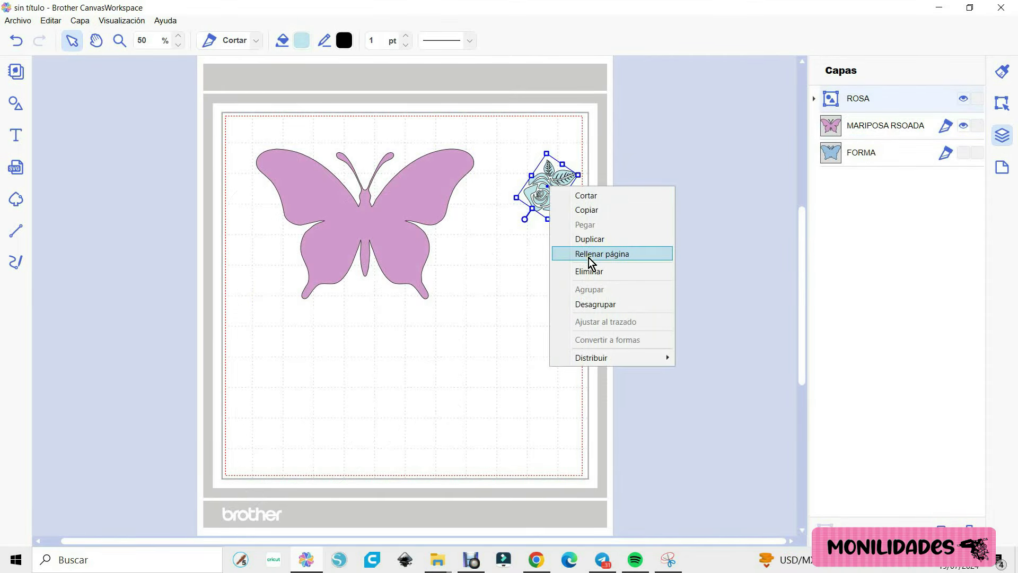
click(591, 240)
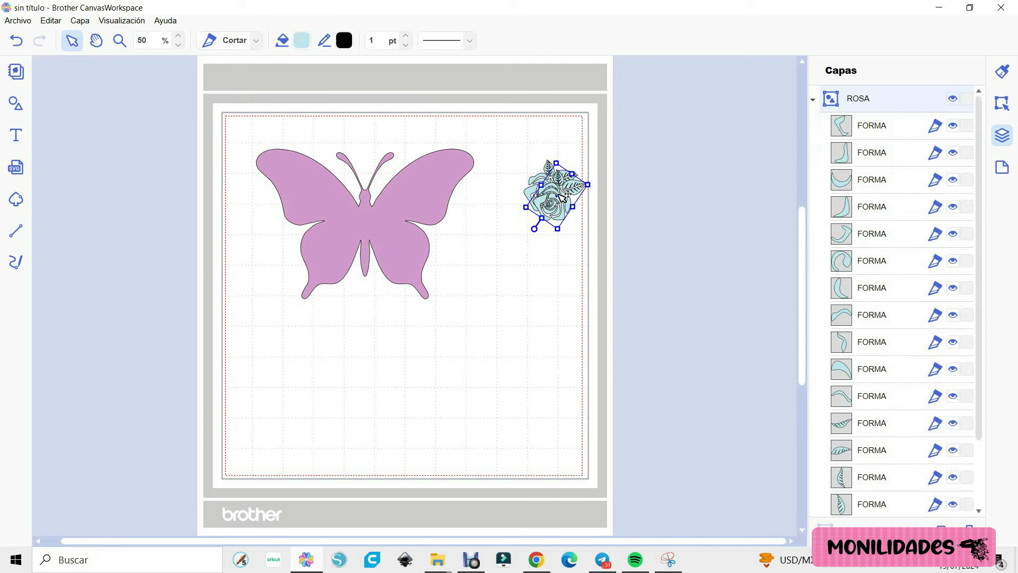
drag(563, 196, 509, 318)
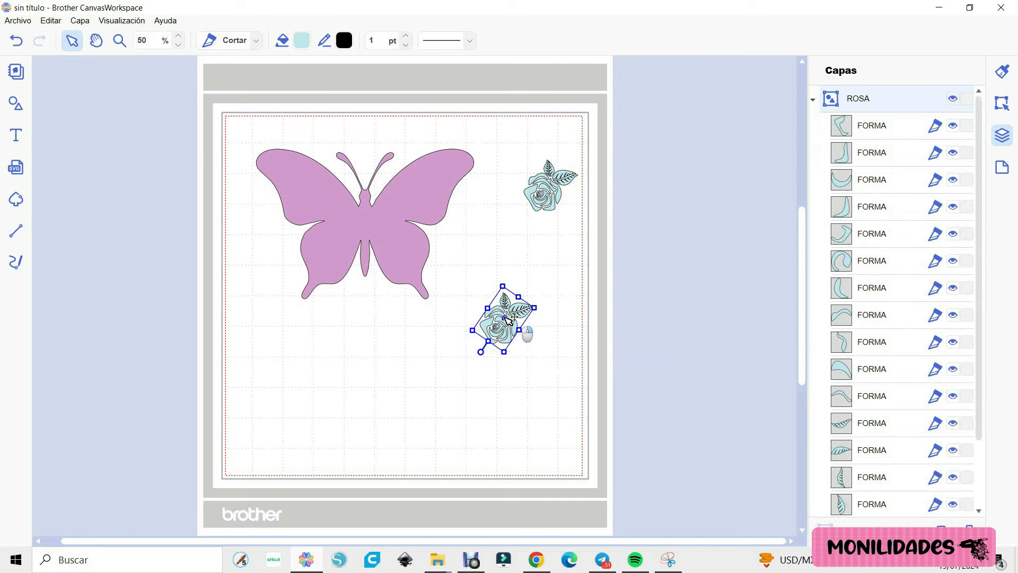
right_click(508, 318)
click(557, 433)
- Delete a small leaf piece from the ungrouped rose copy
click(598, 342)
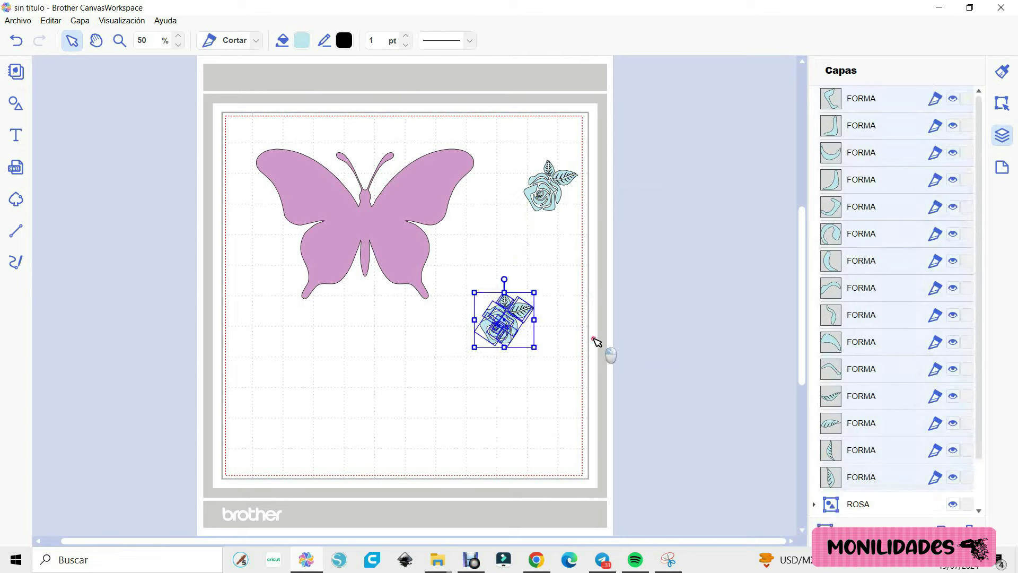
click(525, 311)
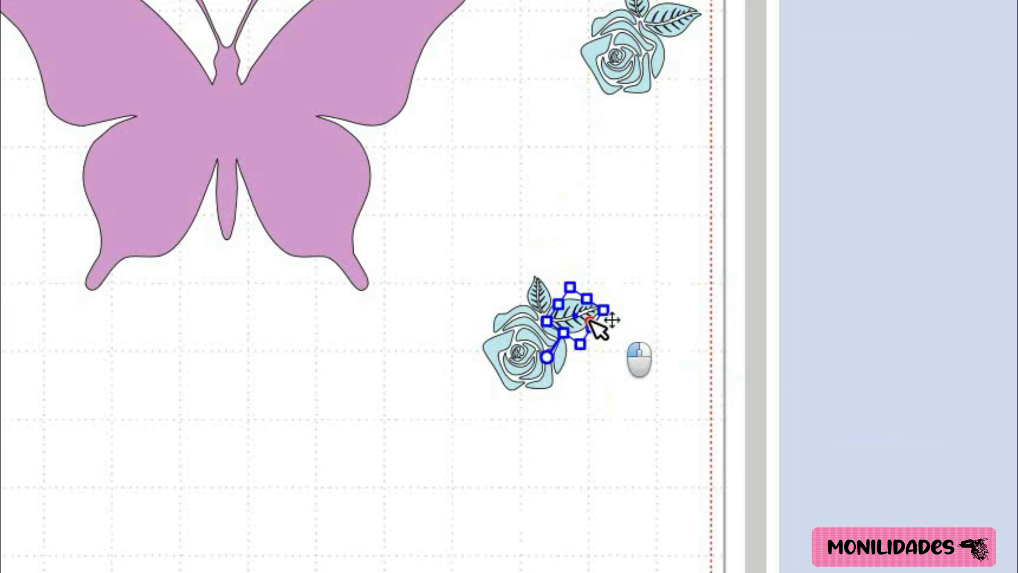
click(705, 419)
click(563, 310)
key(Delete)
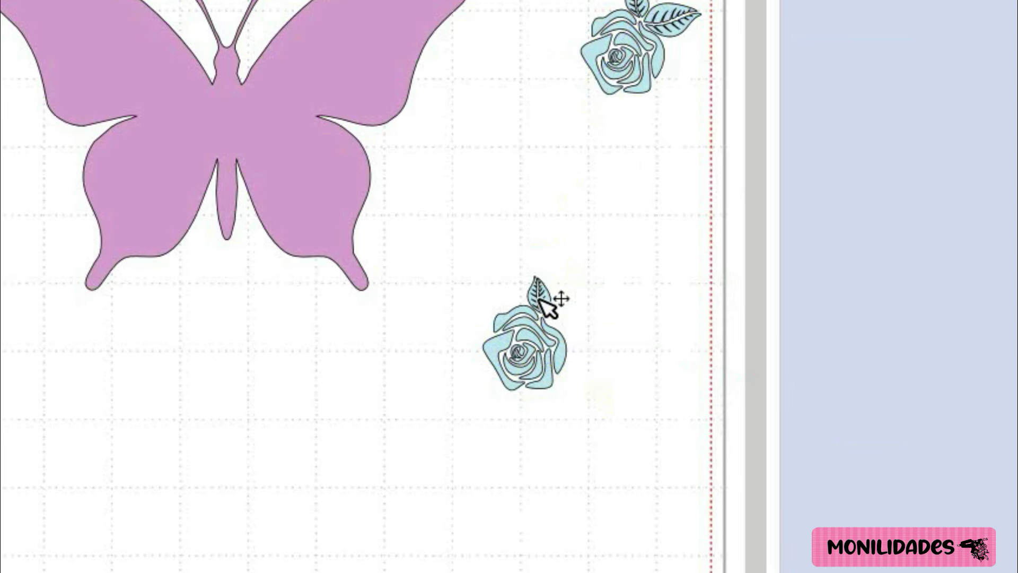
- Select all the remaining rose pieces and regroup them with Agrupar
click(546, 291)
click(549, 298)
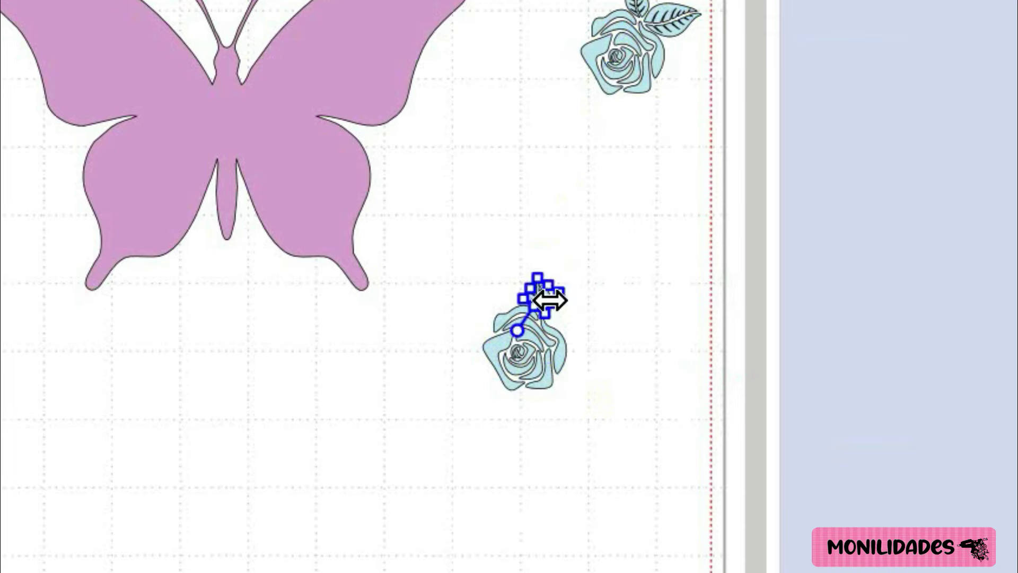
click(635, 296)
click(532, 296)
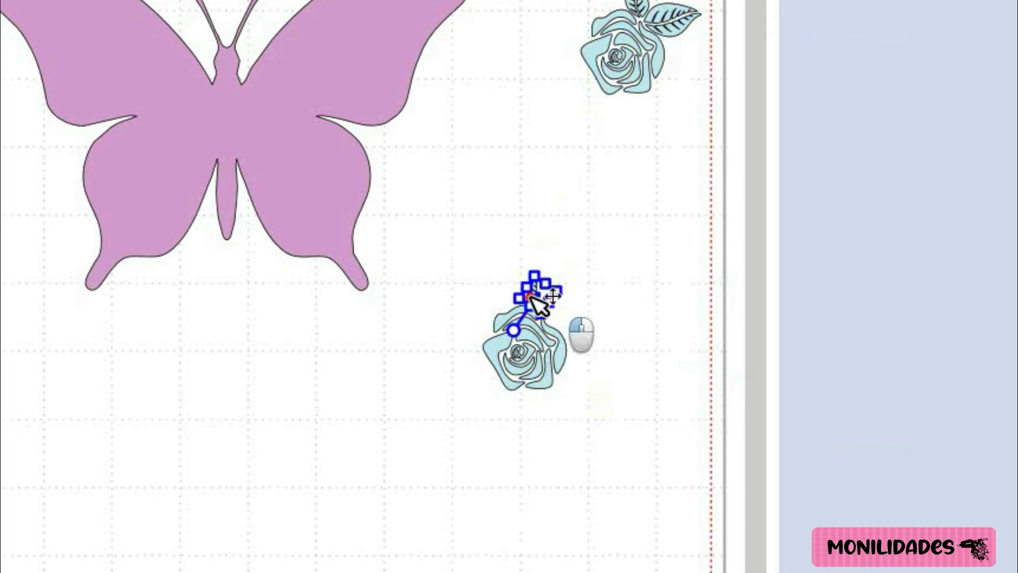
click(672, 290)
click(509, 314)
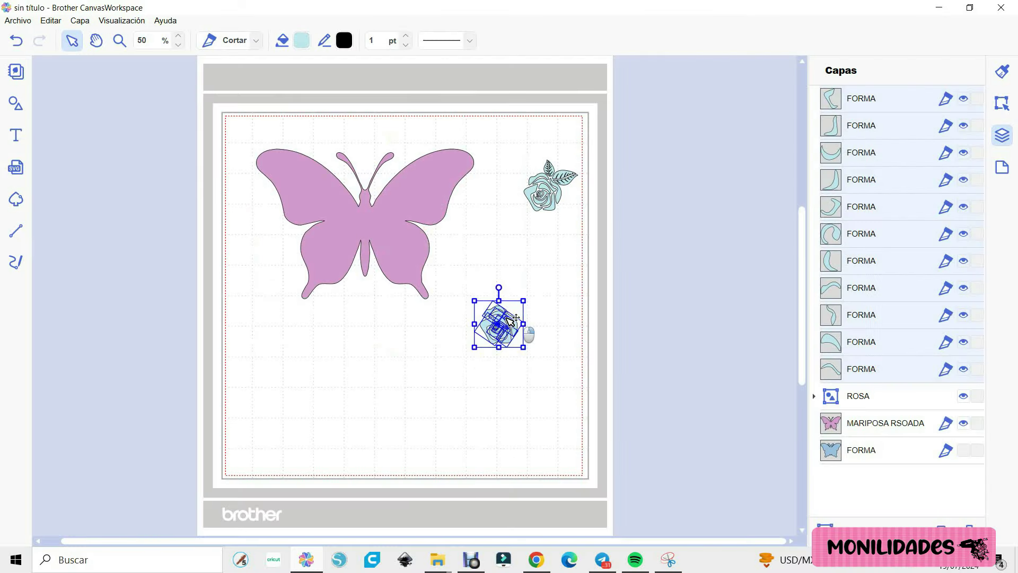
right_click(508, 320)
click(558, 418)
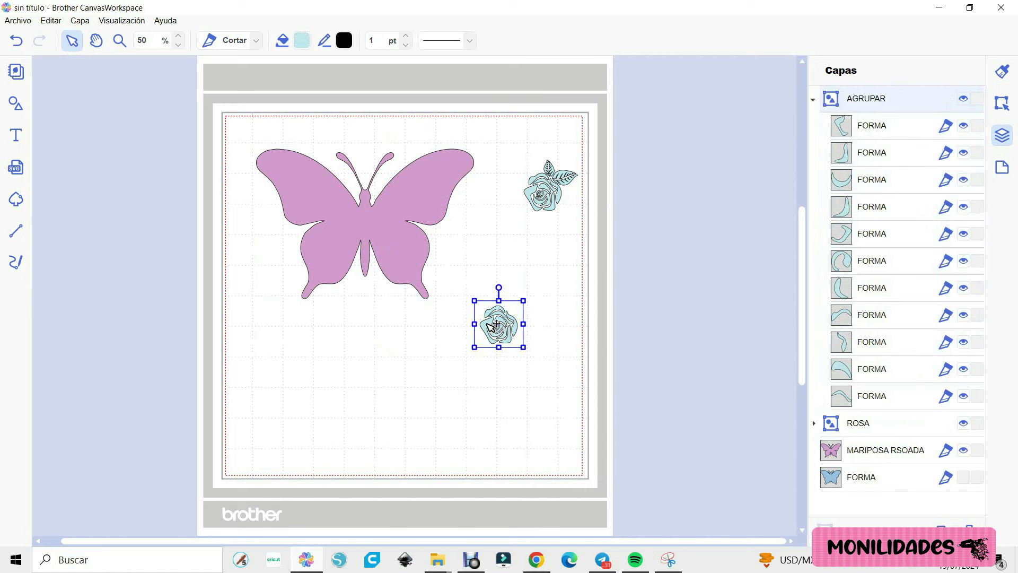
- Place the regrouped rose on the butterfly's upper-right wing and delete the spare rose
drag(489, 324, 424, 178)
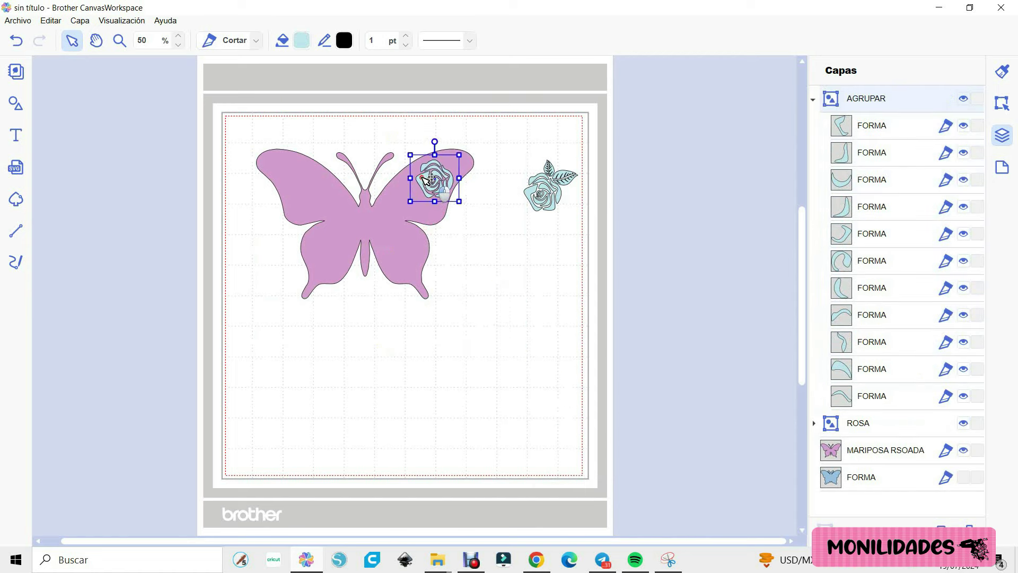
click(554, 191)
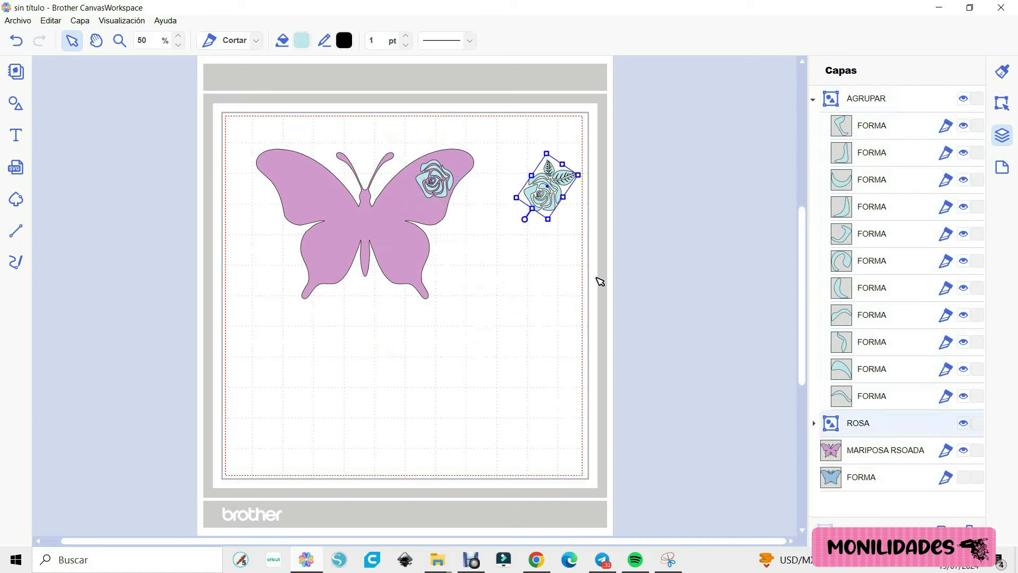
key(Delete)
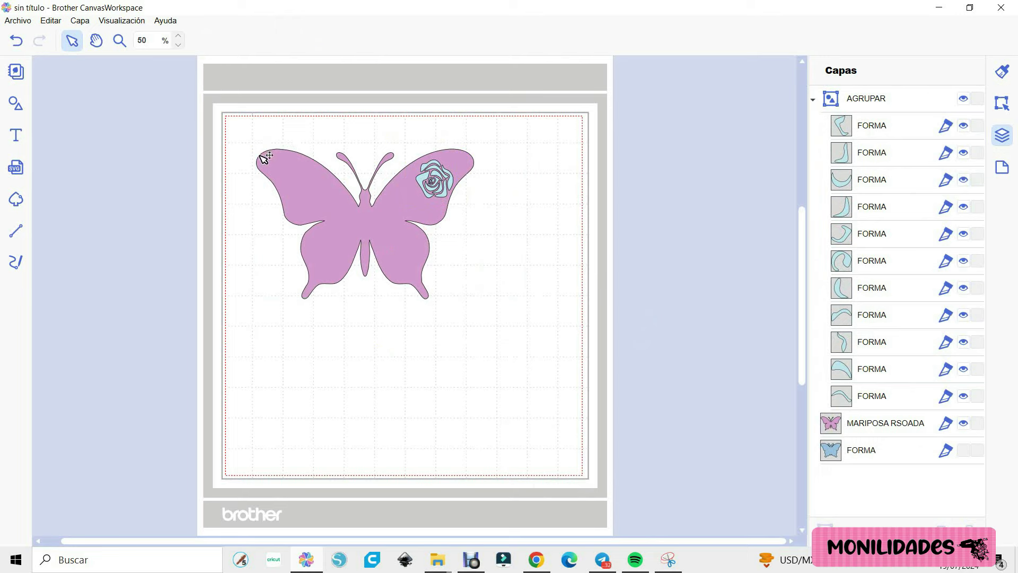
- Add a shrunken, green-filled teardrop from Formas > Otros onto the butterfly's left wing
click(12, 104)
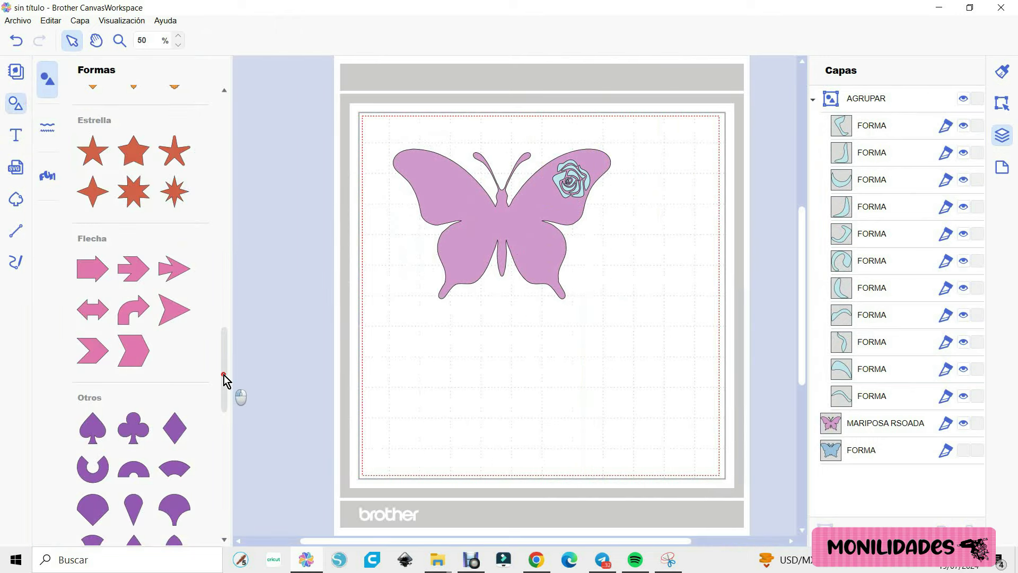
scroll(196, 387, down, 5)
click(134, 322)
click(14, 104)
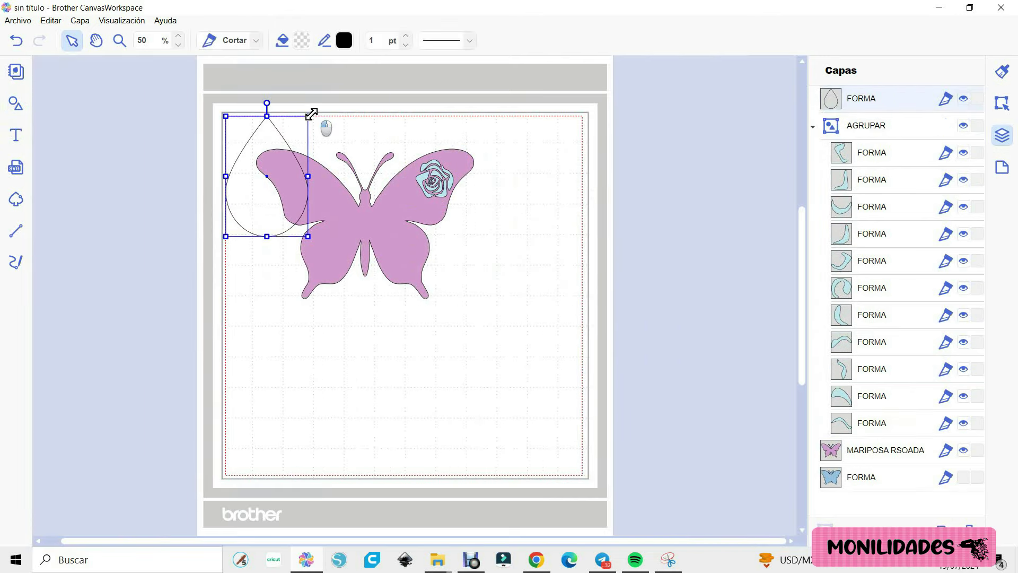
mouse_move(308, 115)
mouse_down()
mouse_move(265, 179)
mouse_move(261, 212)
mouse_move(328, 200)
mouse_up()
click(302, 40)
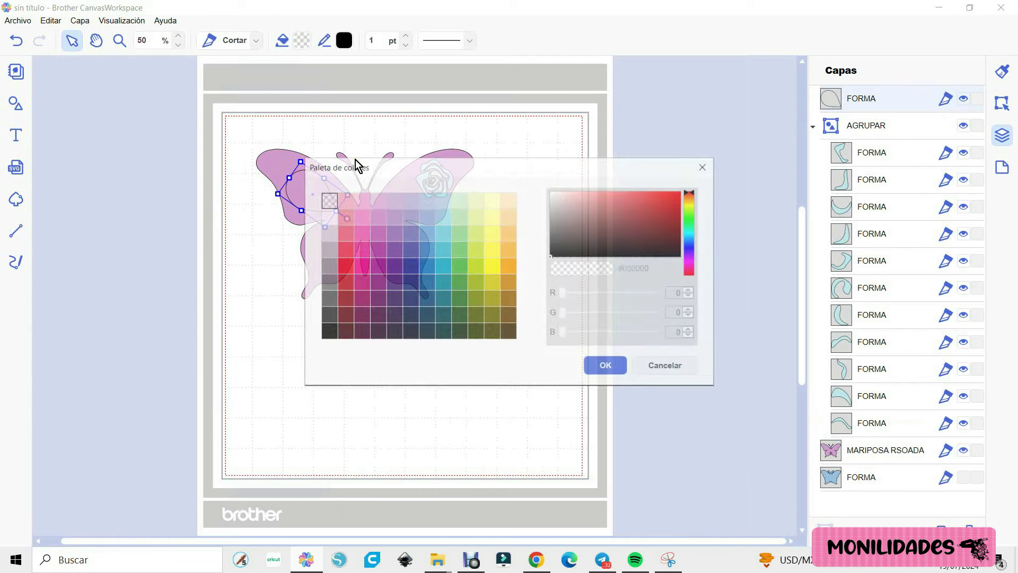
click(448, 213)
click(599, 365)
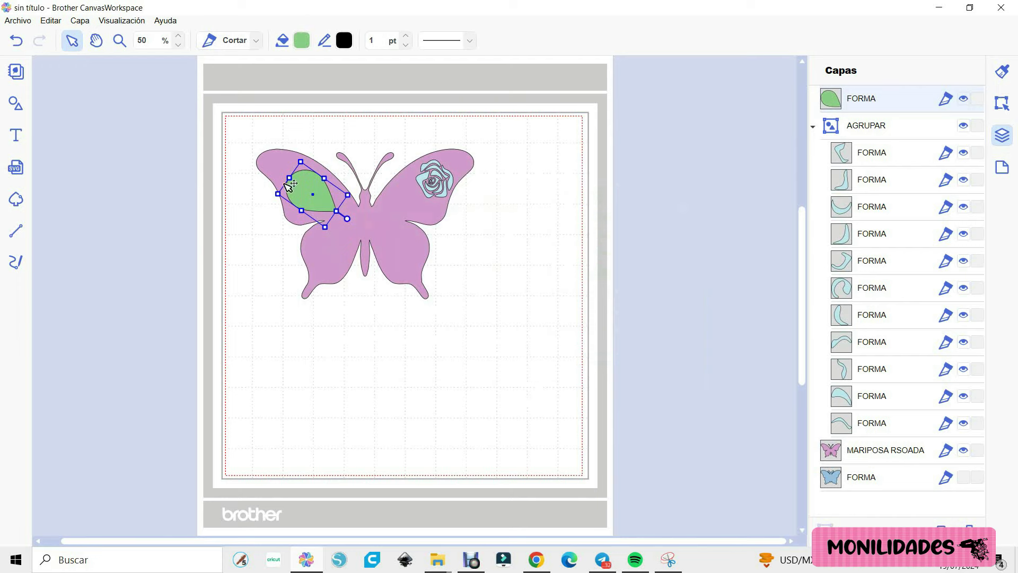
drag(313, 187, 309, 183)
- Subtract the teardrop and rose from the pink butterfly via Superposición de procesos > Sustraer
drag(233, 120, 508, 302)
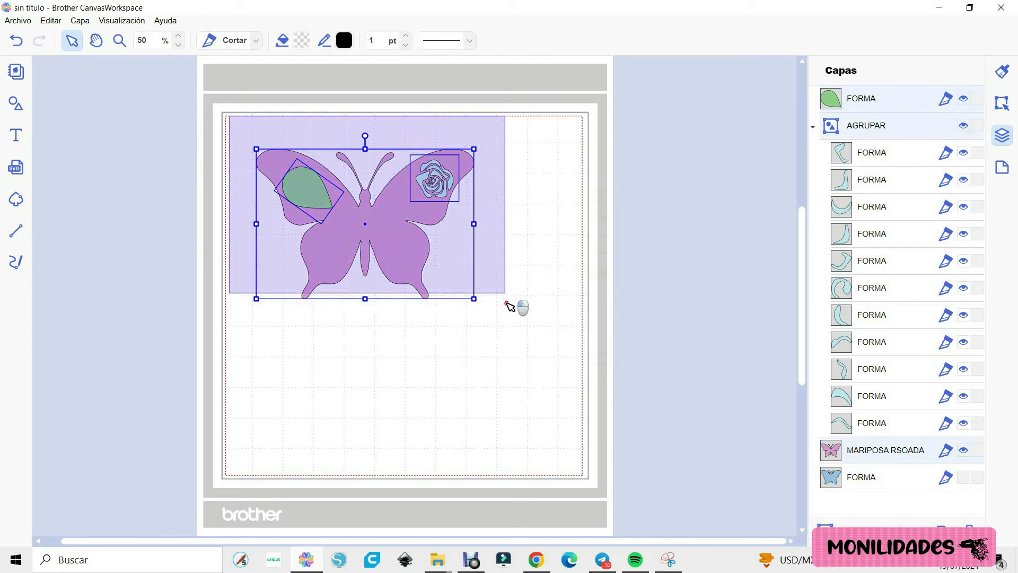
click(53, 21)
mouse_move(109, 228)
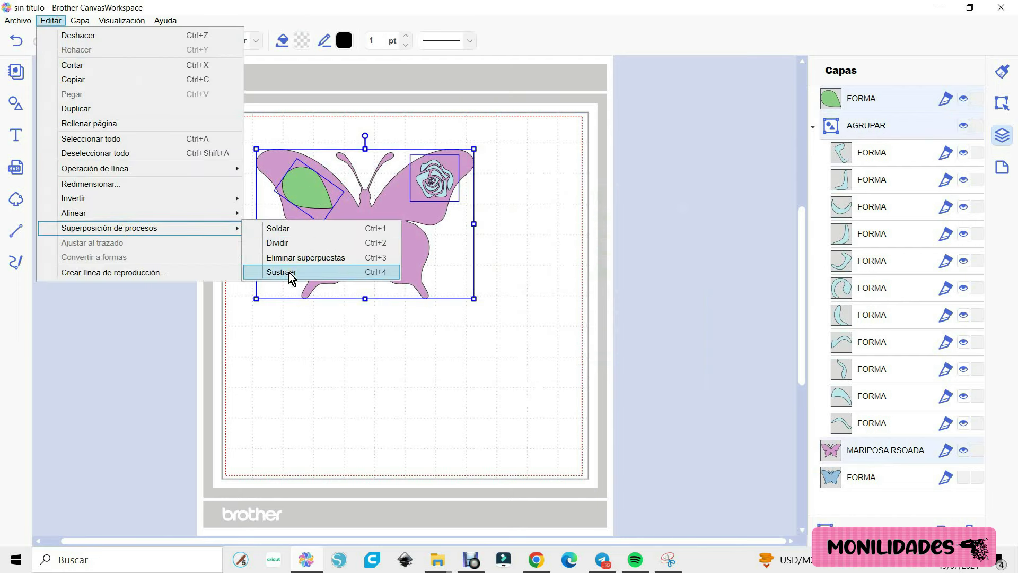
click(292, 271)
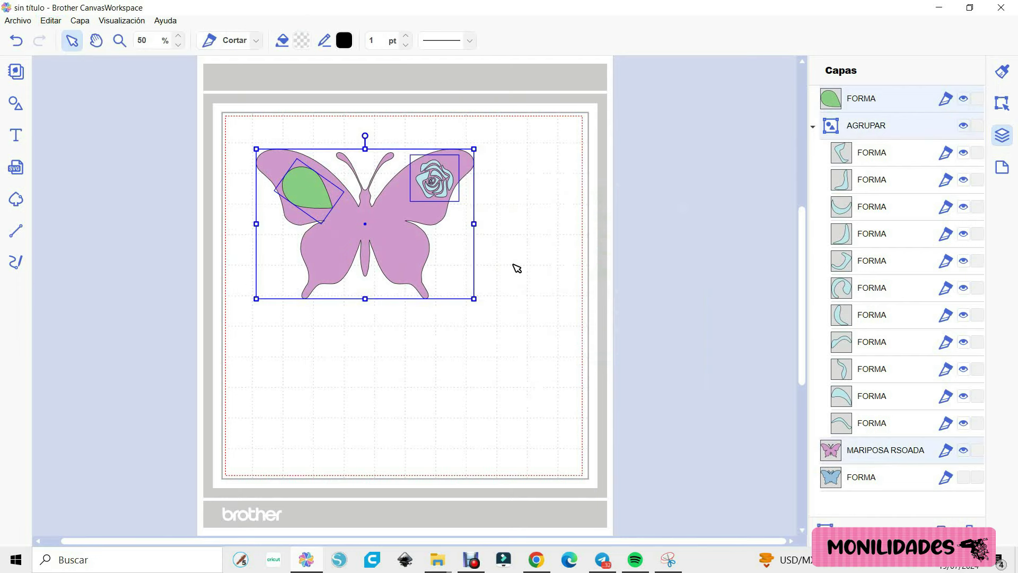
- Zoom in to 202% on the rose cut-out in the butterfly's right wing
click(432, 231)
click(118, 41)
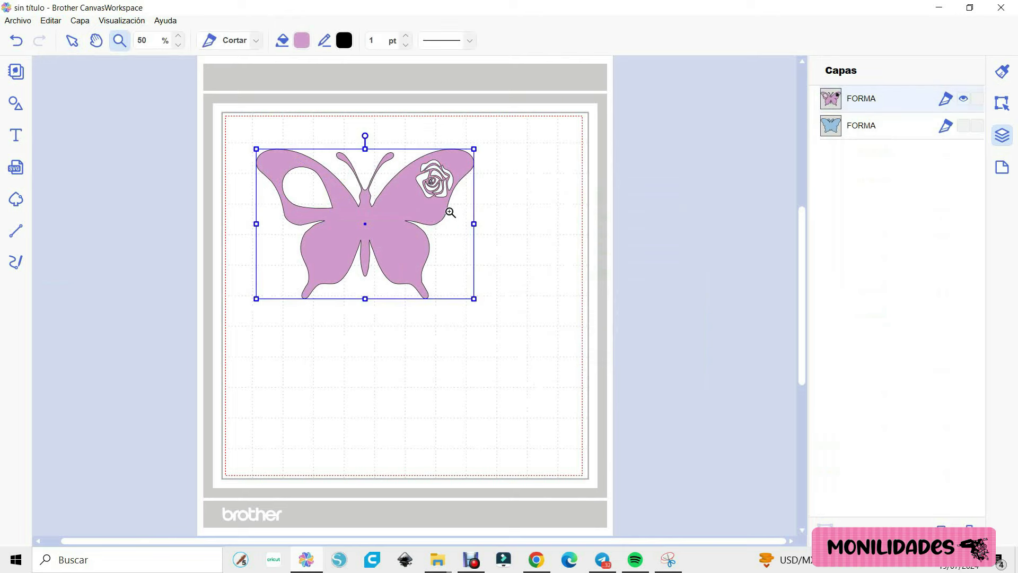
click(450, 217)
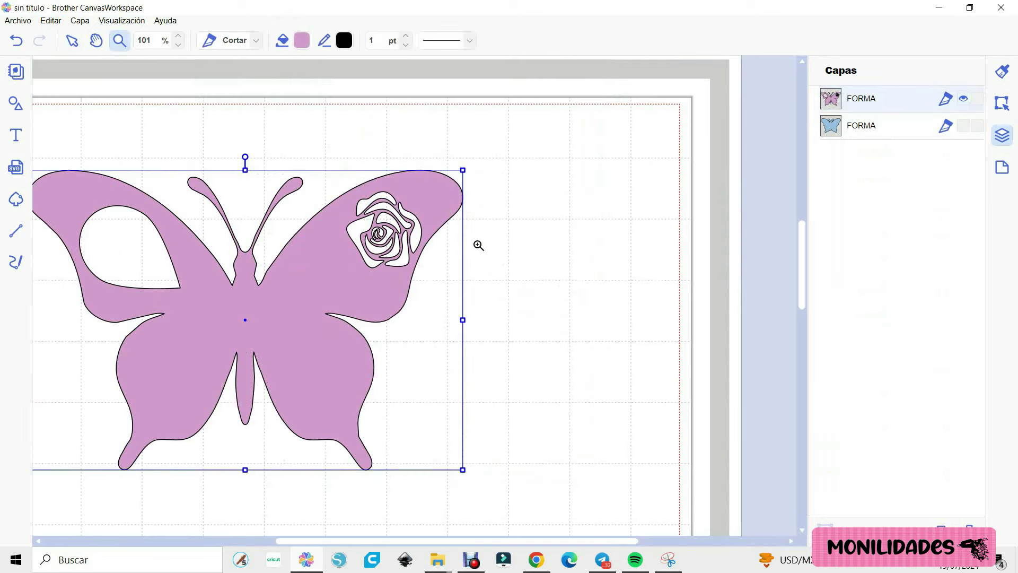
click(385, 240)
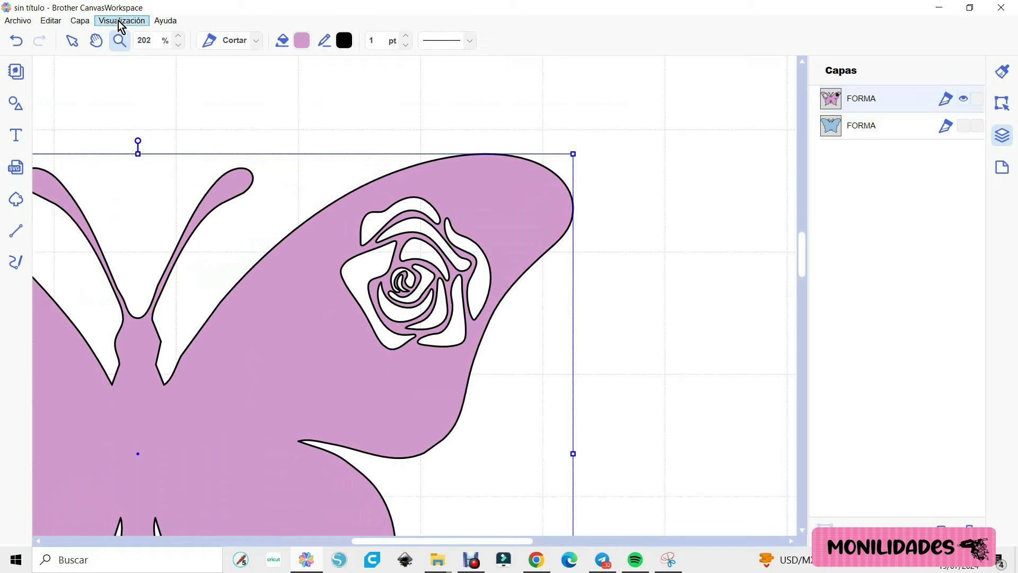
click(134, 27)
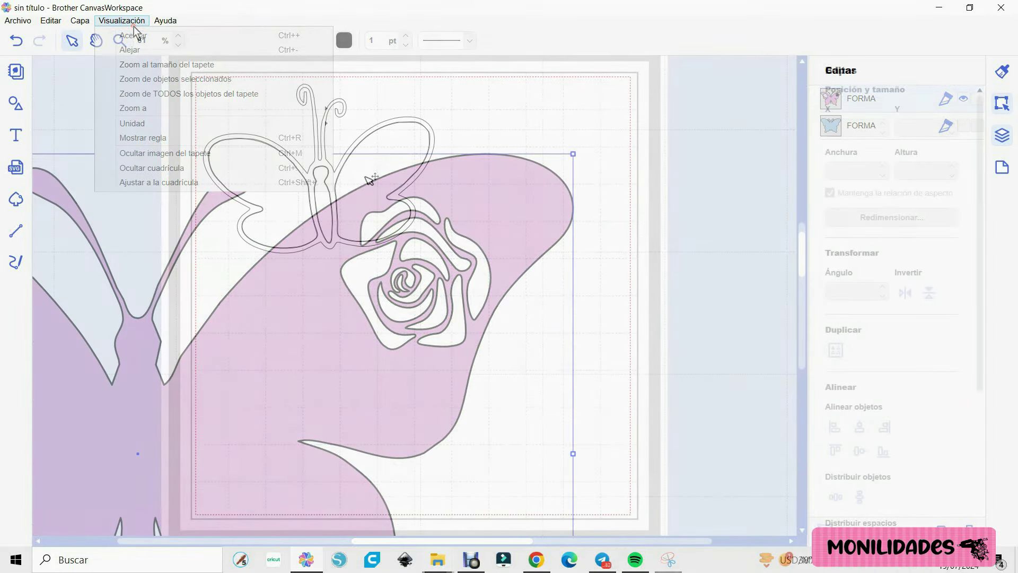
- In node editing at 123%, delete two inner right-wing nodes, leaving a straight diagonal edge
click(362, 144)
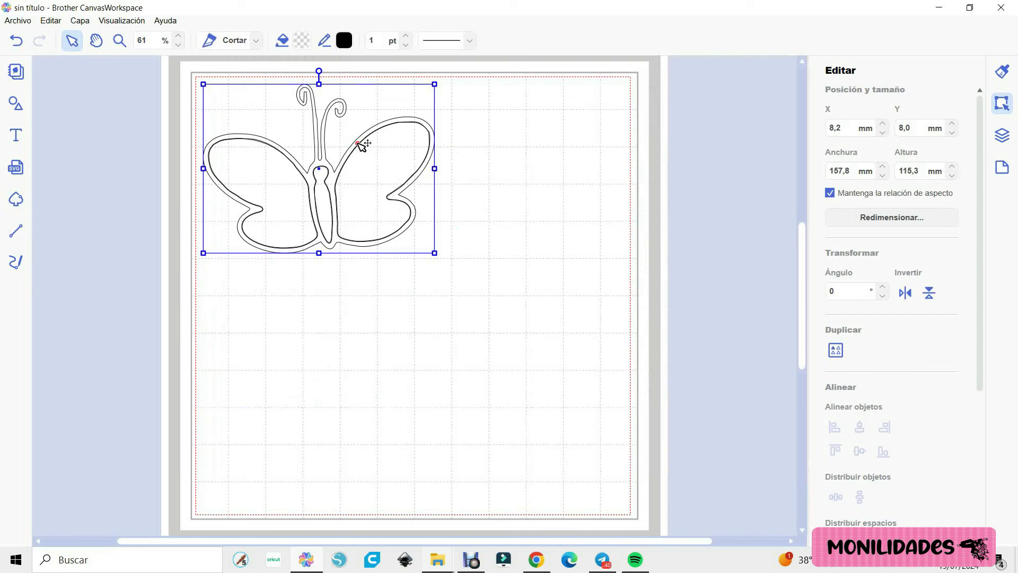
double_click(362, 144)
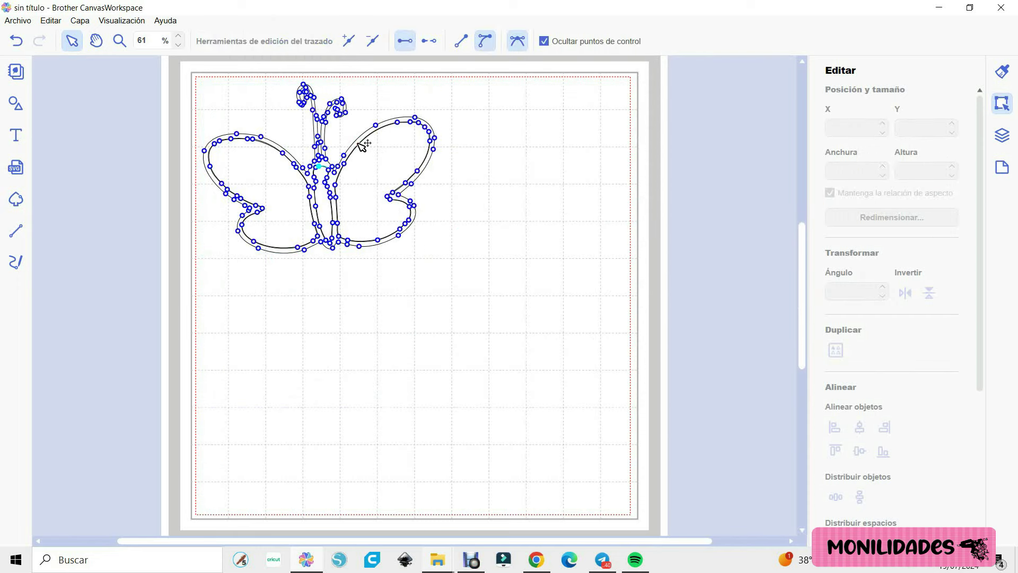
click(544, 41)
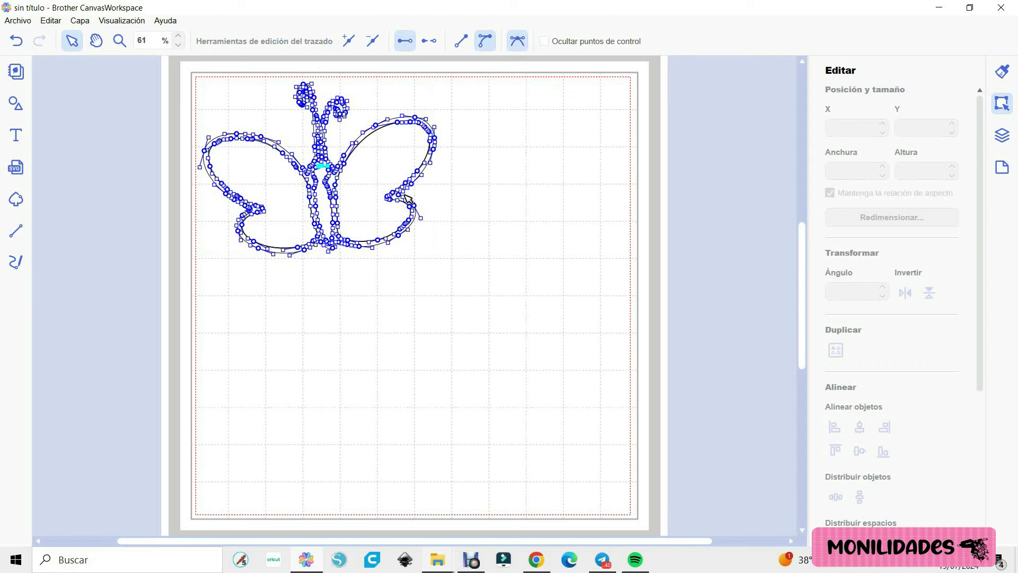
click(543, 42)
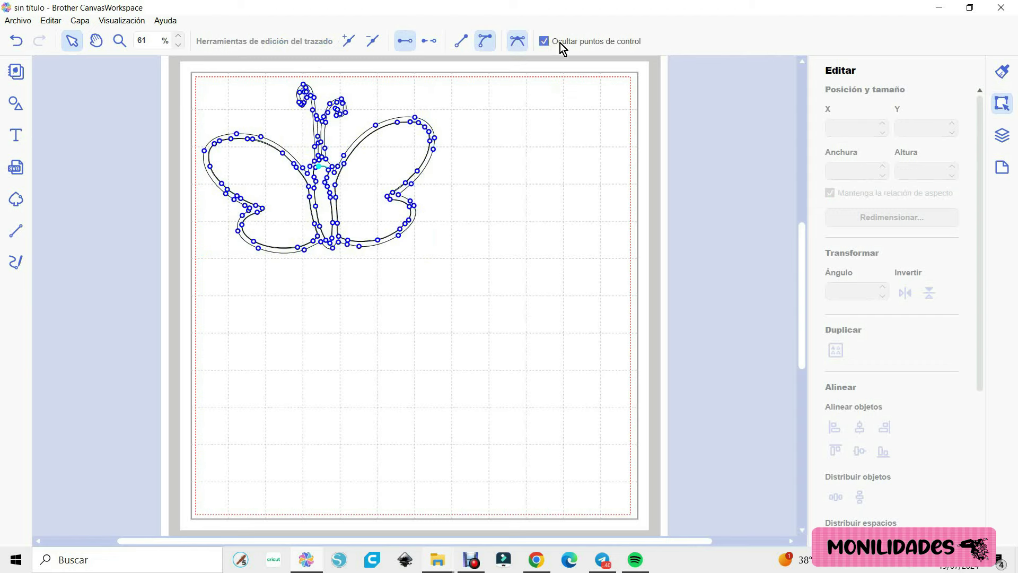
click(120, 41)
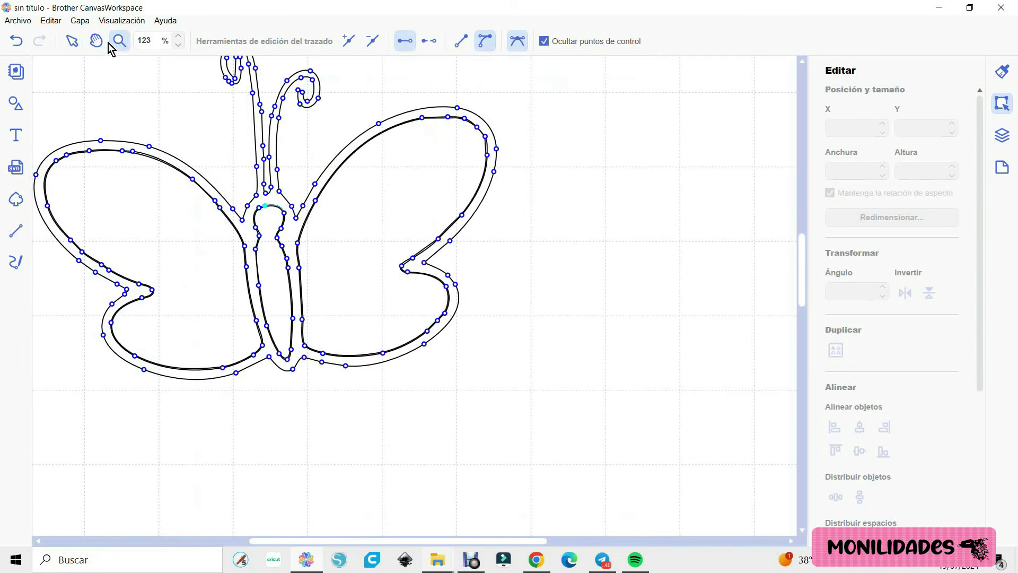
click(315, 200)
key(Delete)
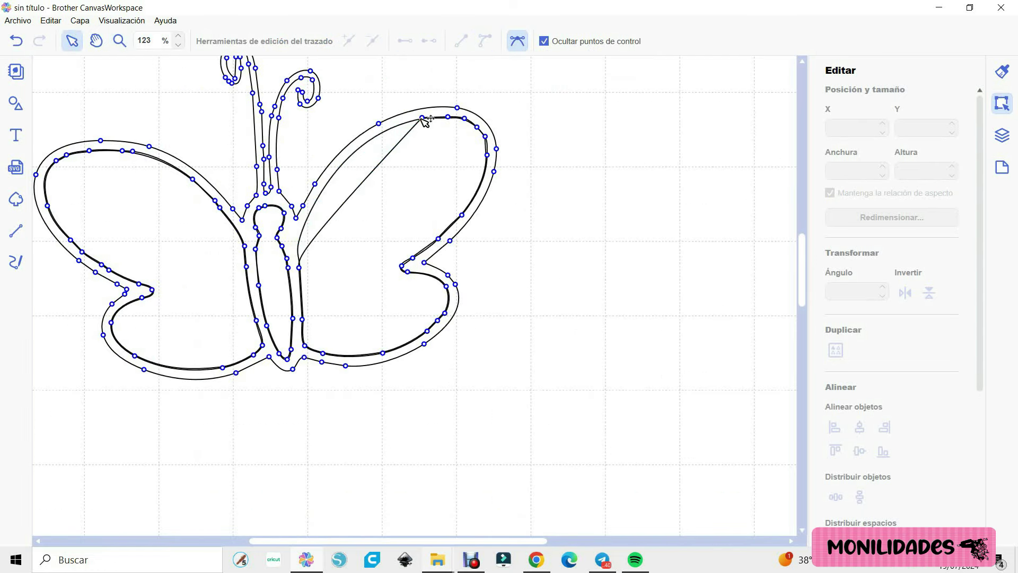
click(421, 118)
key(Delete)
click(447, 117)
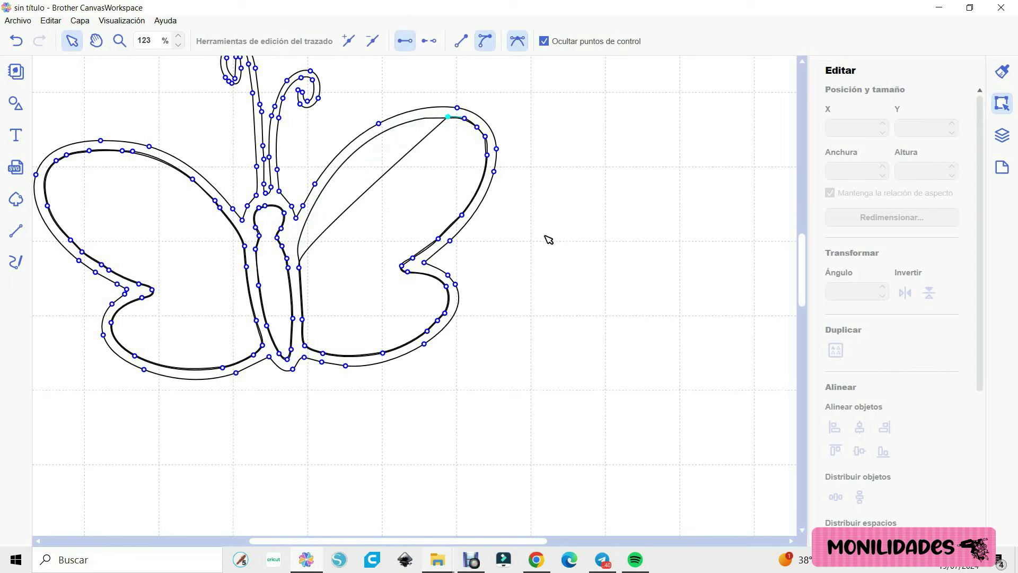
click(240, 255)
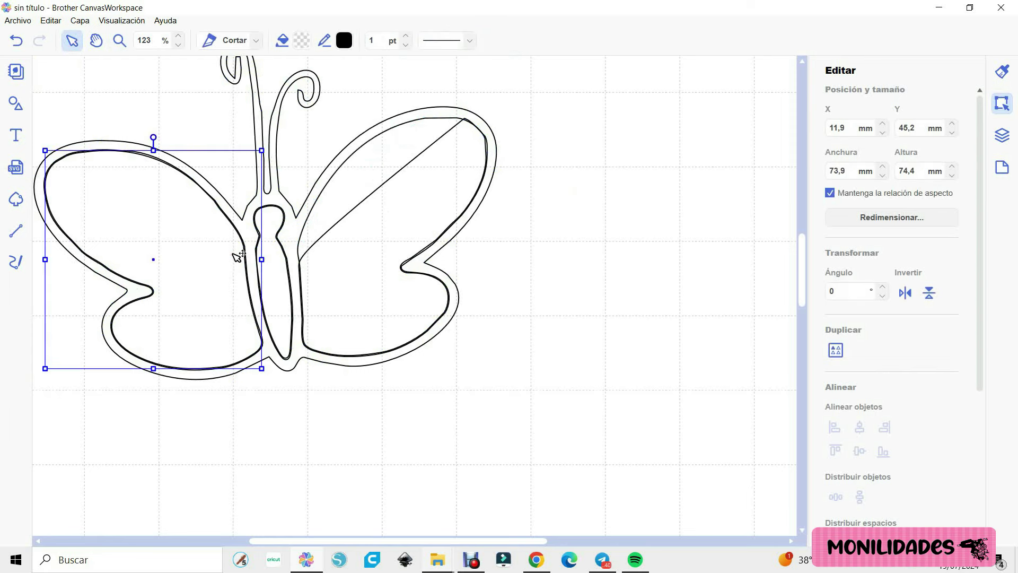
- Enter node editing on the outline butterfly and delete the inner upper-right wing nodes
click(234, 255)
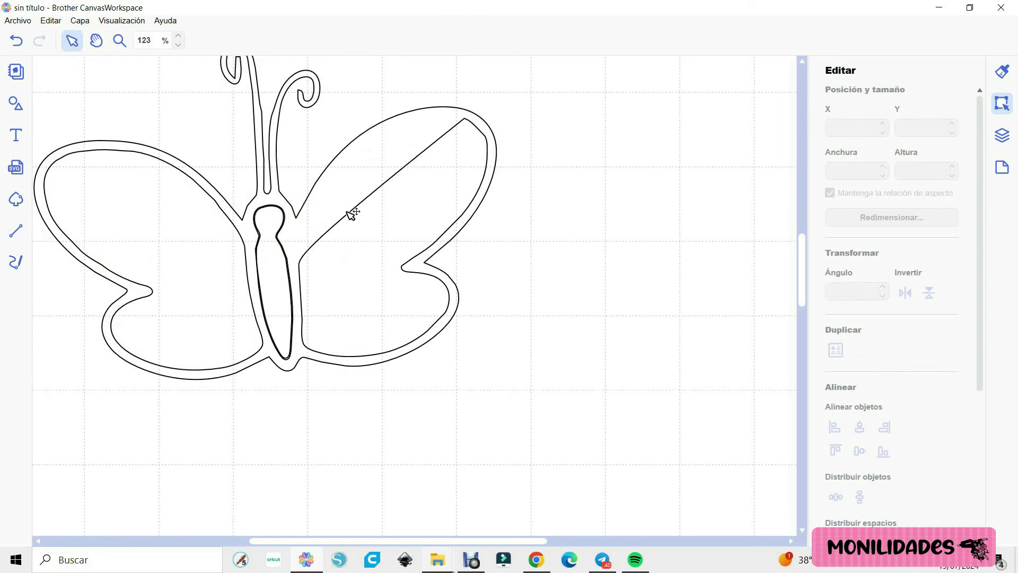
click(281, 222)
click(339, 284)
click(281, 240)
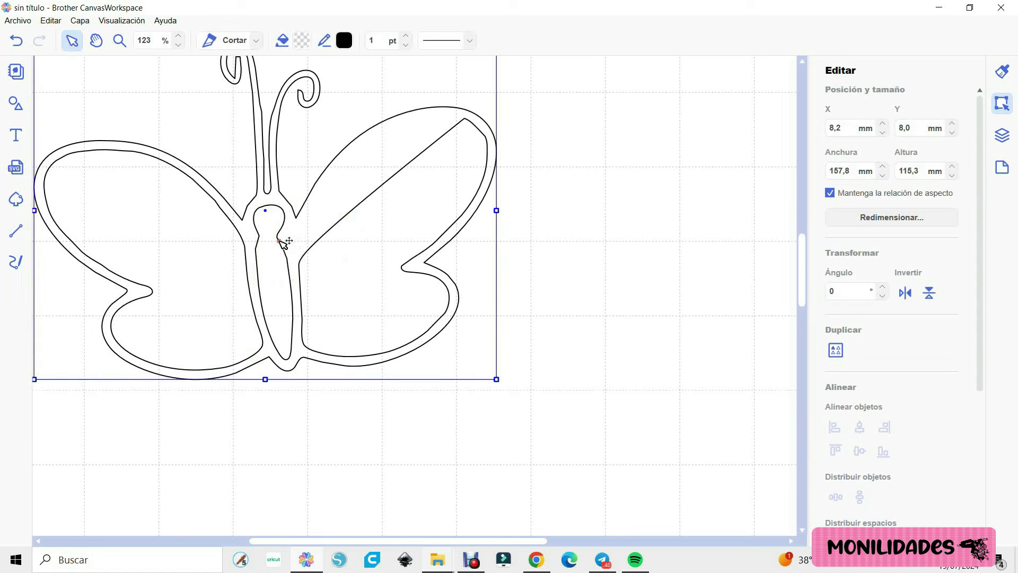
double_click(279, 240)
click(465, 117)
key(Delete)
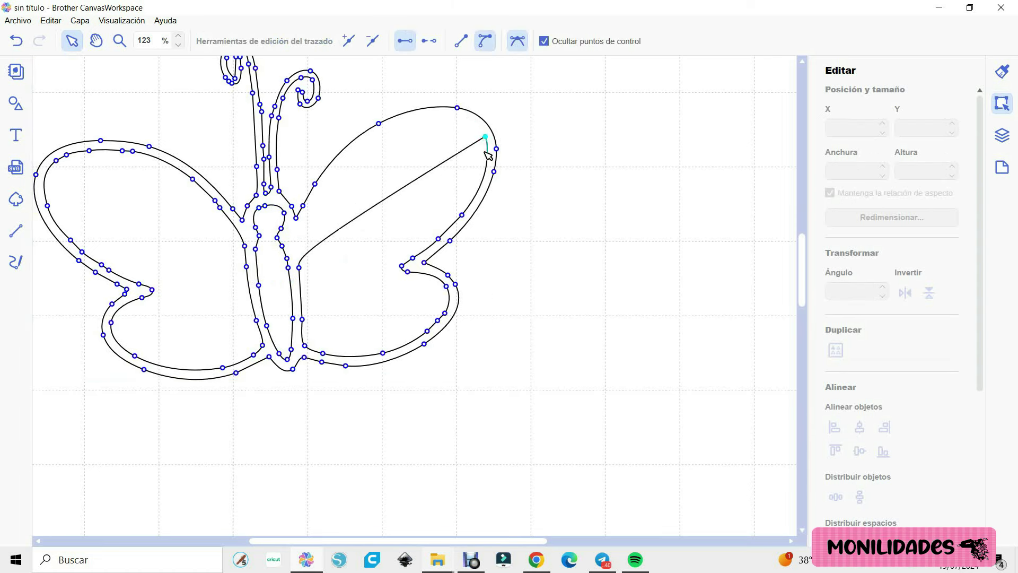
key(Delete)
key(Delete)
key(Delete)
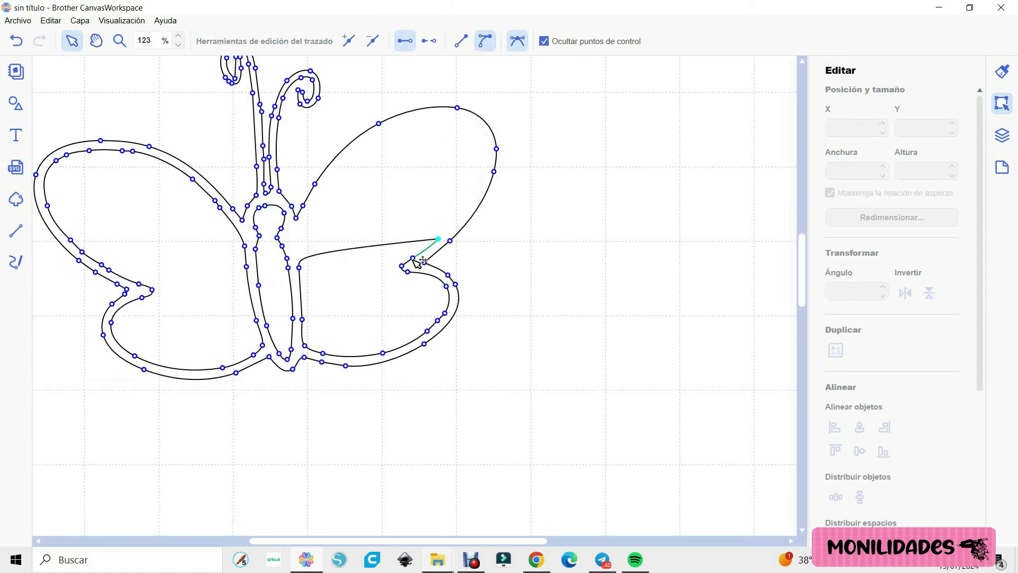
key(Delete)
key(Delete)
- Delete the inner lower right-wing contour nodes
key(Delete)
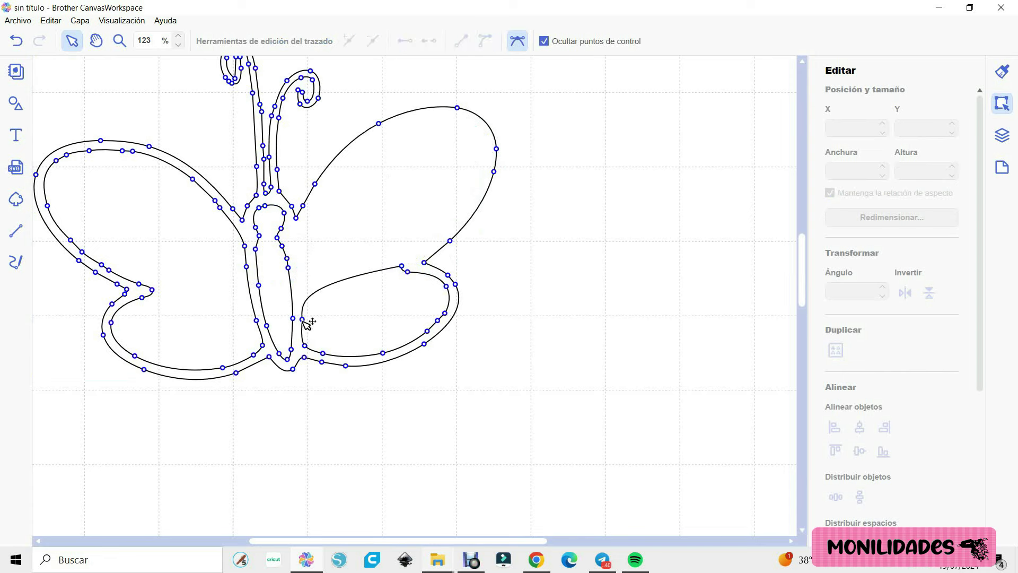
key(Delete)
click(305, 345)
key(Delete)
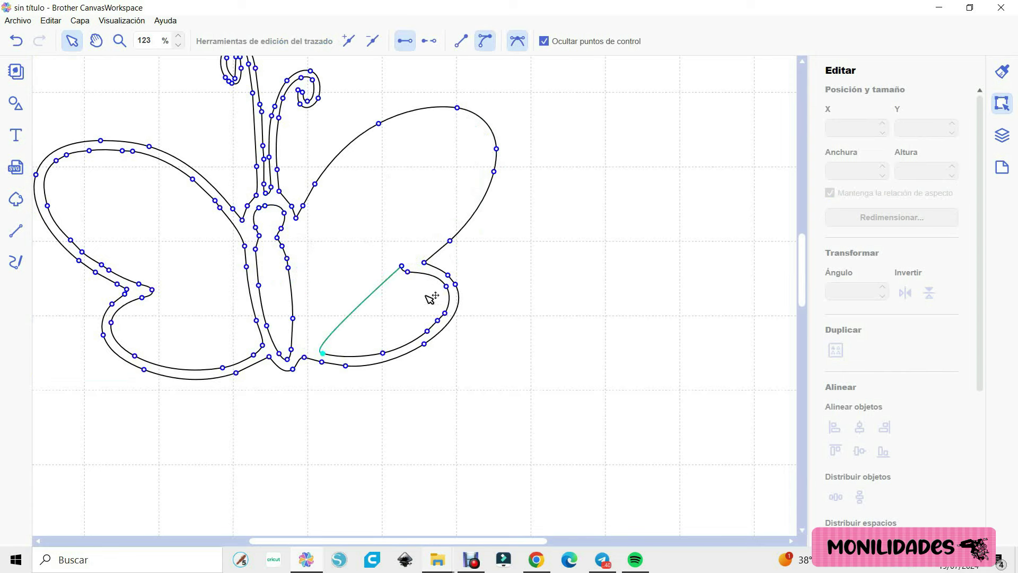
key(Delete)
click(401, 267)
key(Delete)
drag(415, 292, 456, 329)
key(Delete)
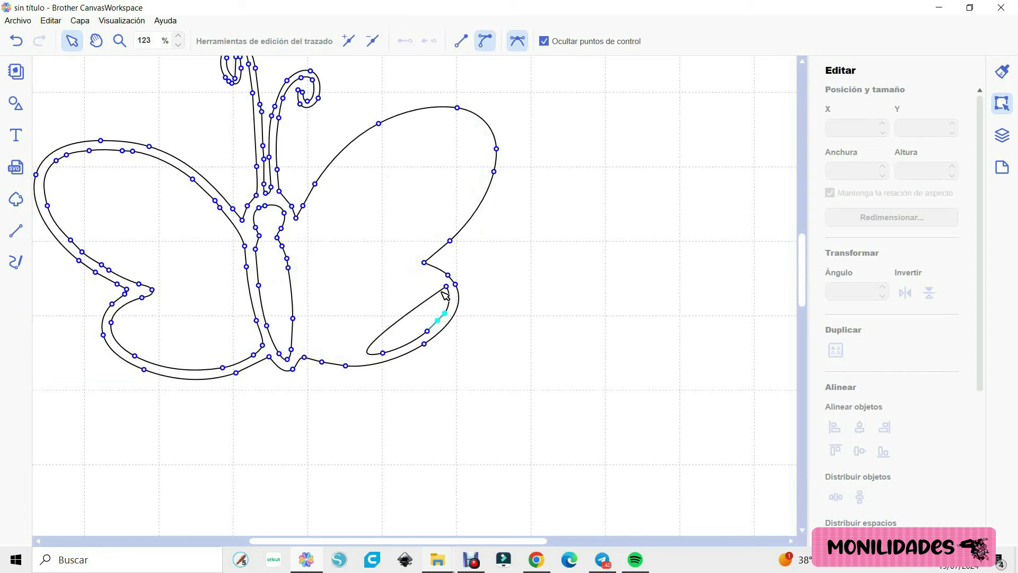
key(Delete)
key(Delete)
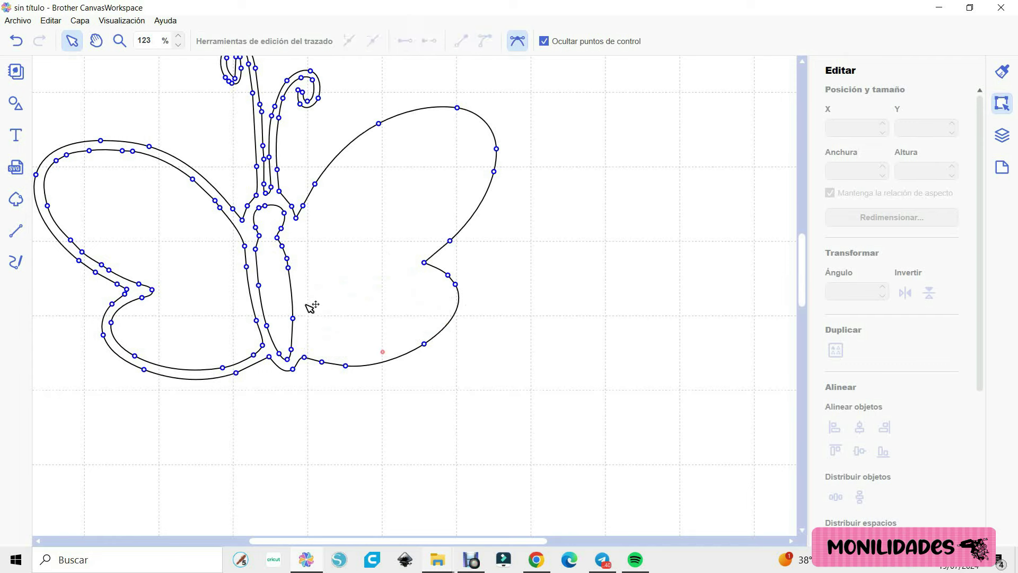
- Delete the inner body contour nodes, including the small loop at the body's bottom
click(282, 239)
double_click(283, 239)
drag(324, 344, 228, 228)
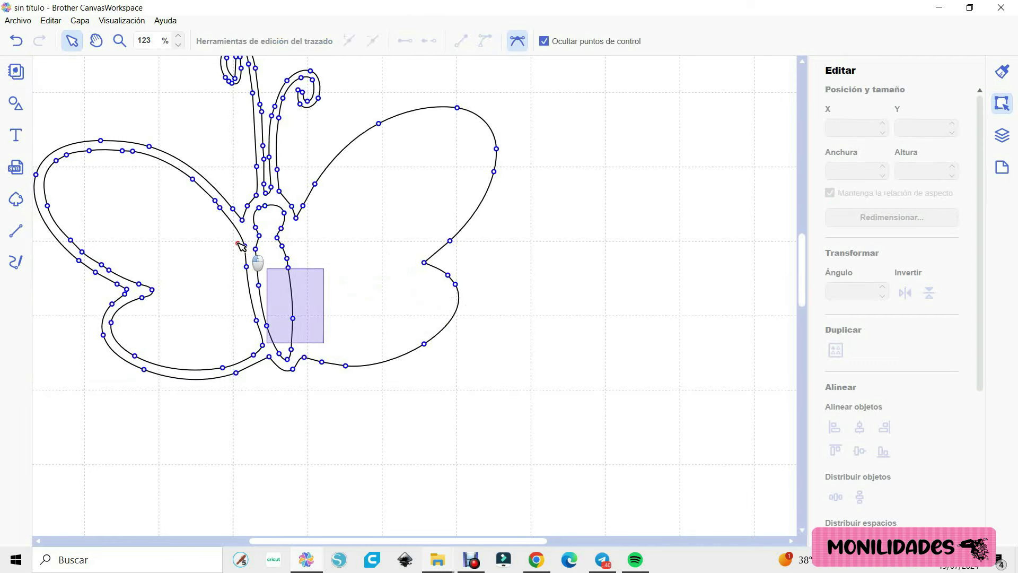
key(Delete)
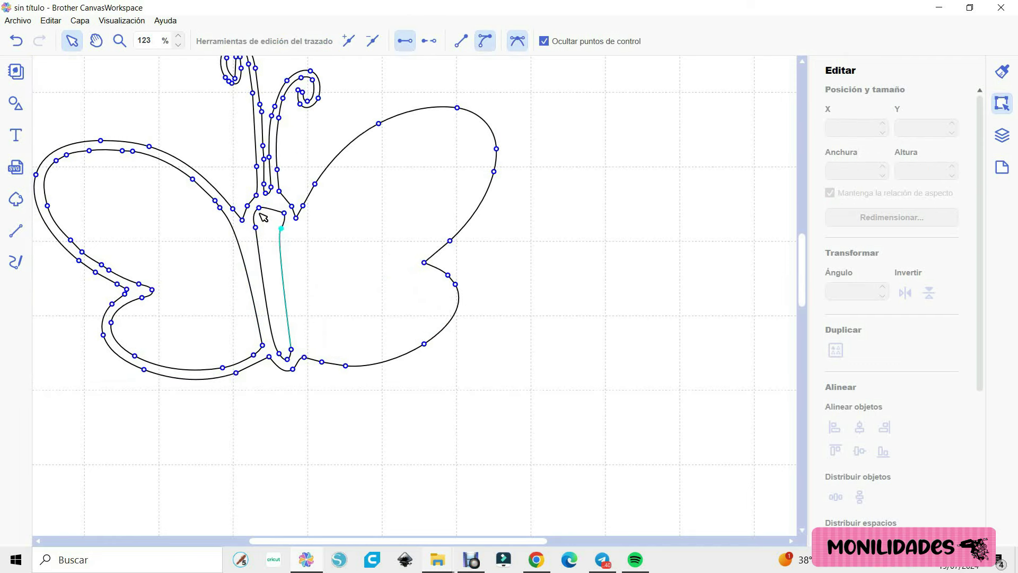
key(Delete)
click(260, 208)
key(Delete)
key(Delete)
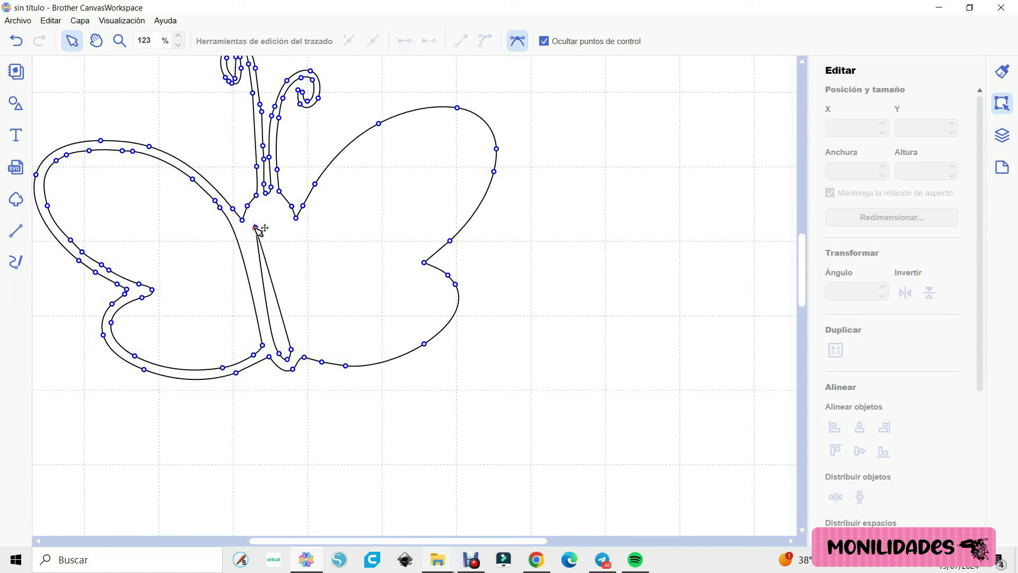
key(Delete)
drag(271, 326, 295, 361)
key(Delete)
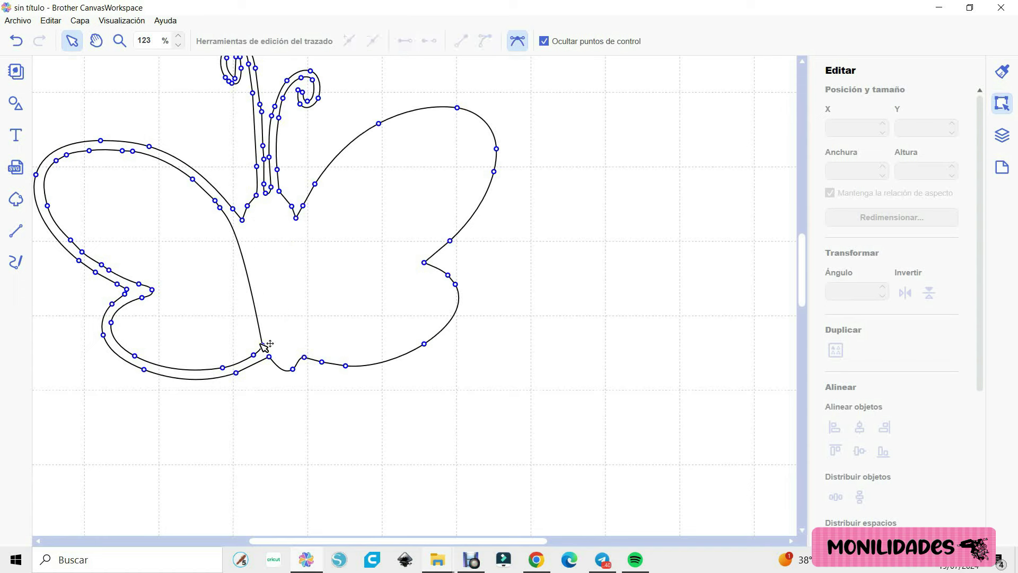
click(262, 345)
- Box-select and delete the inner left-wing contour nodes
key(Delete)
click(221, 207)
key(Delete)
key(Delete)
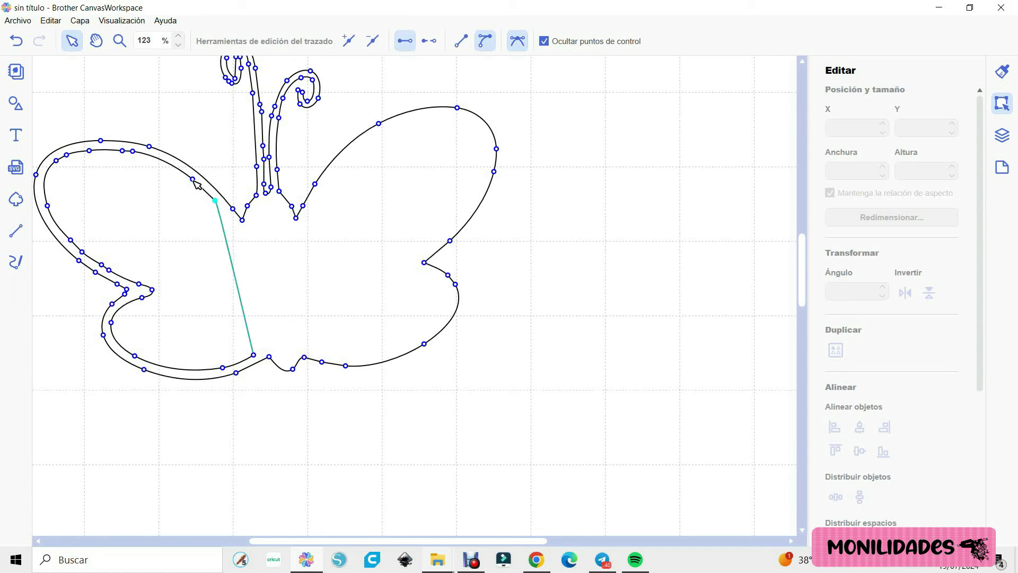
key(Delete)
mouse_move(137, 165)
mouse_down()
mouse_move(112, 147)
mouse_move(50, 155)
mouse_up()
key(Delete)
key(Delete)
key(Delete)
drag(55, 213, 40, 198)
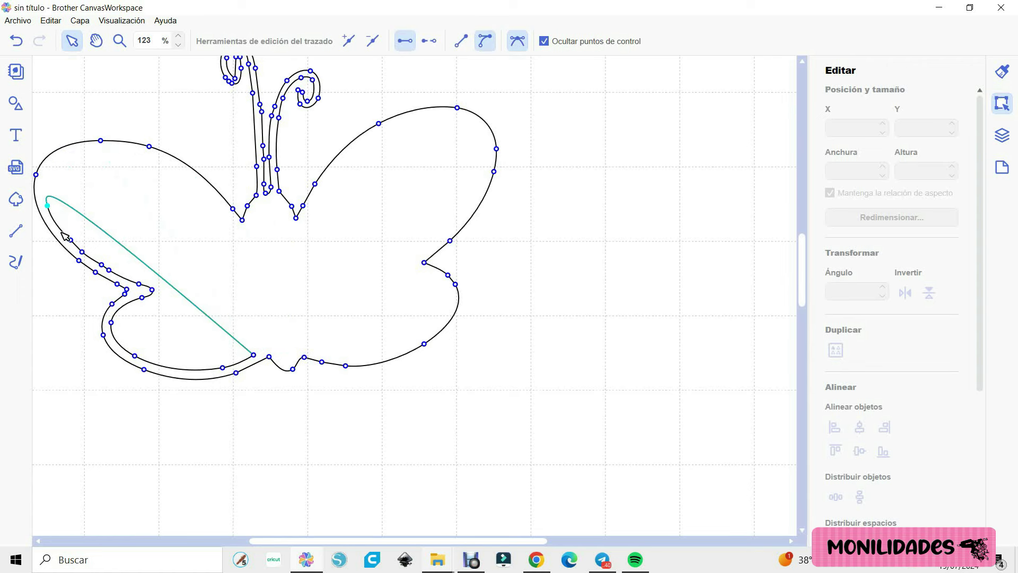
key(Delete)
mouse_move(62, 232)
mouse_down()
mouse_move(114, 276)
mouse_move(153, 291)
mouse_up()
key(Delete)
key(Delete)
- Remove the leftover inner lower-wing loop nodes
key(Delete)
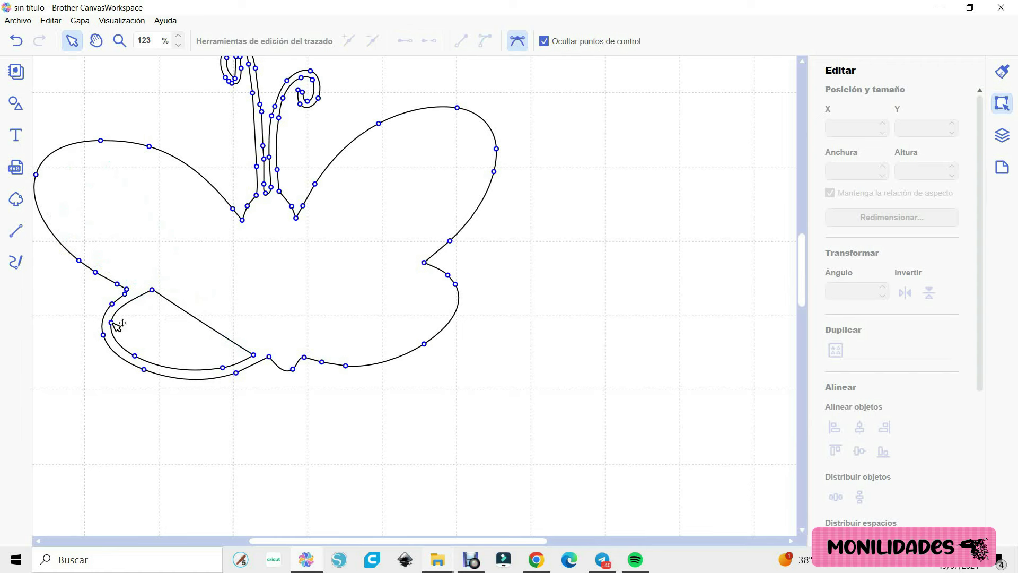
click(111, 322)
key(Delete)
click(135, 355)
key(Delete)
click(253, 354)
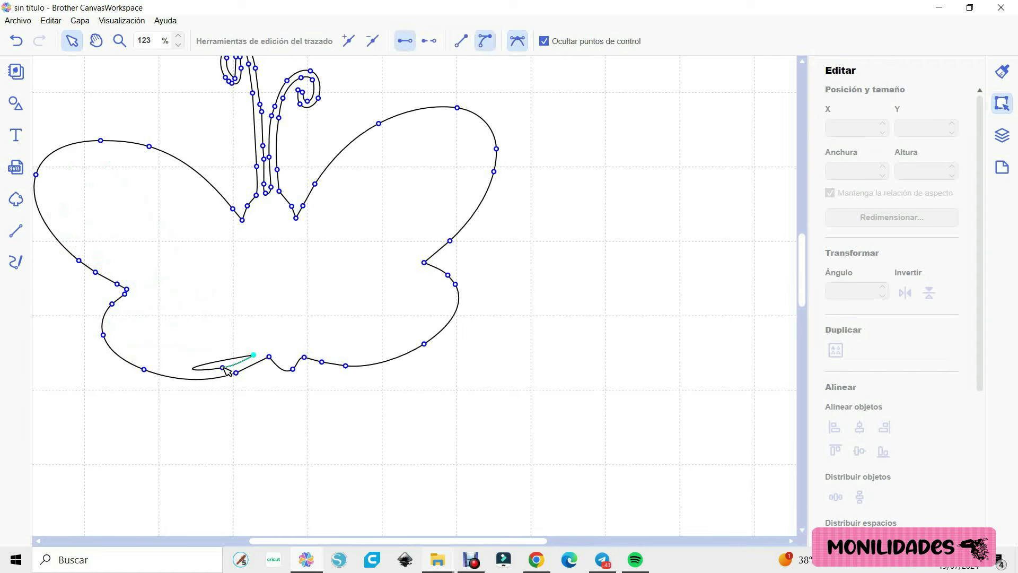
key(Delete)
- Delete the extra node at the bottom dip to smooth the outer outline
click(275, 423)
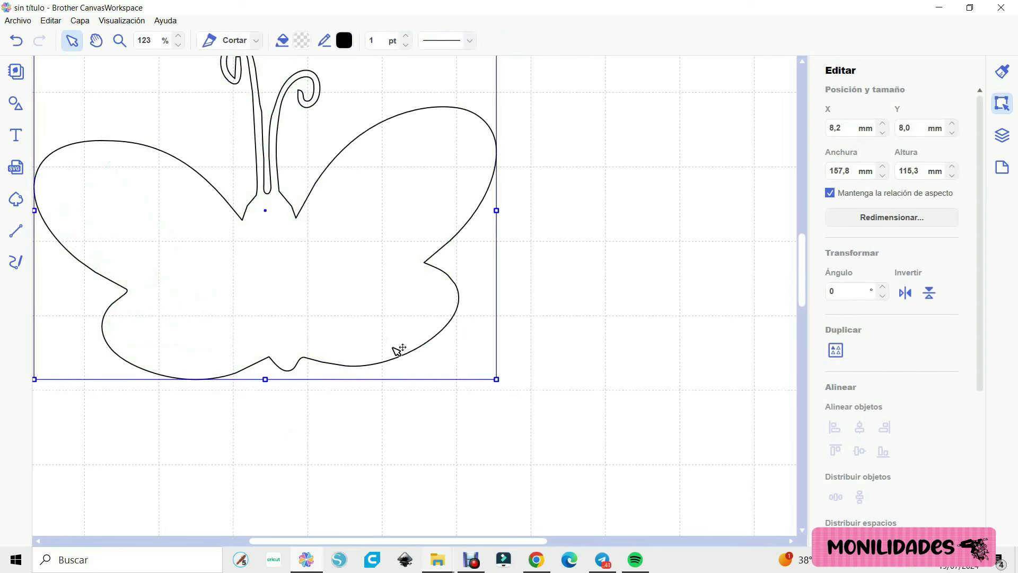
double_click(282, 371)
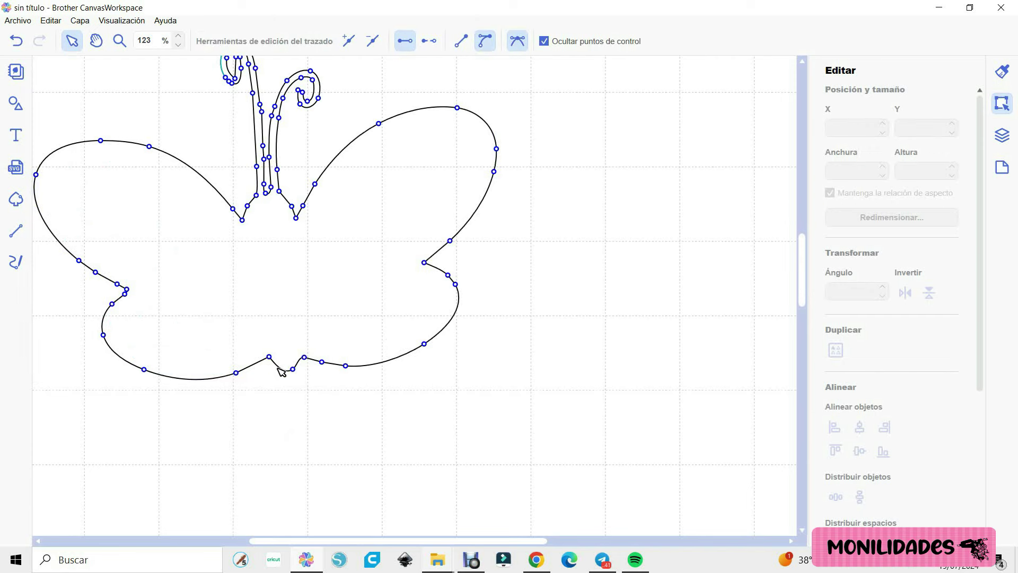
click(309, 386)
key(Delete)
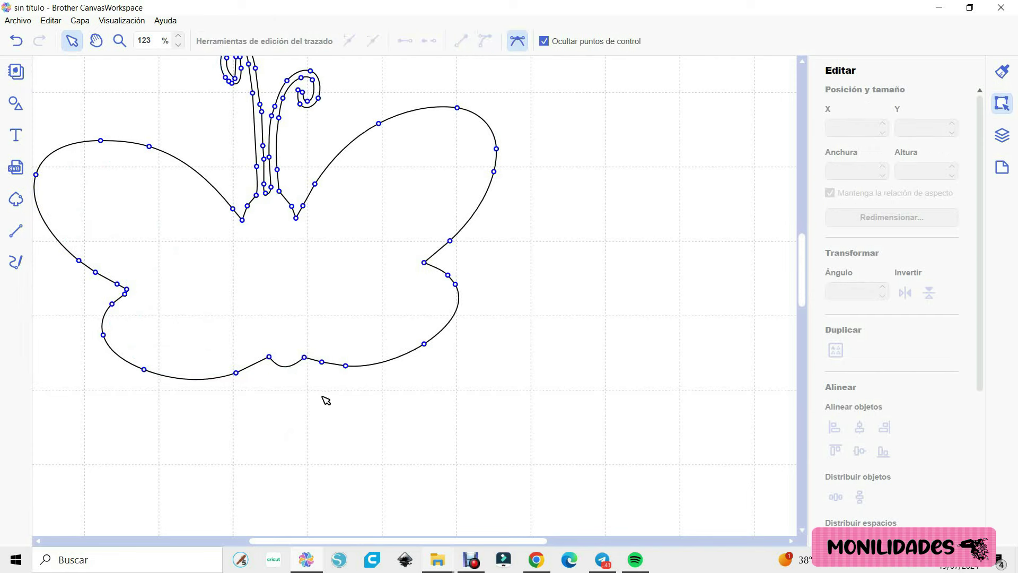
click(322, 397)
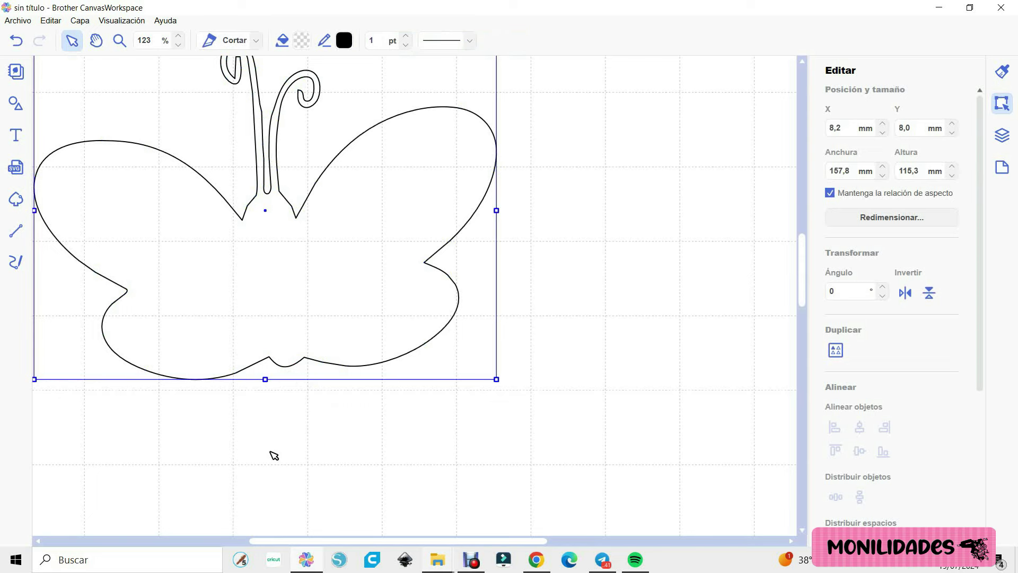
- Add an egg shape from Otros, resized to 27,3 × 63,3 mm, as the butterfly's body
drag(289, 335, 393, 371)
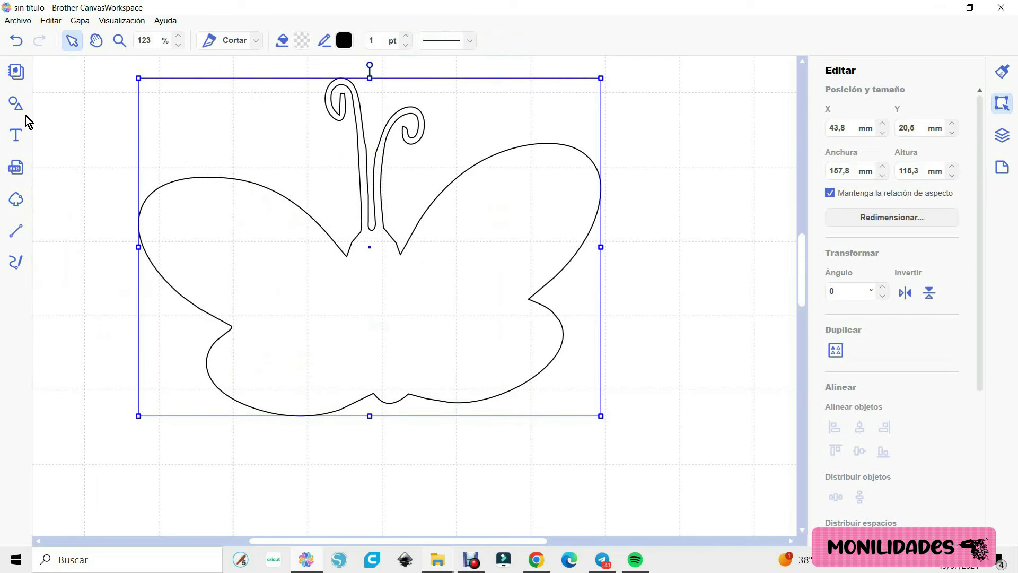
click(18, 101)
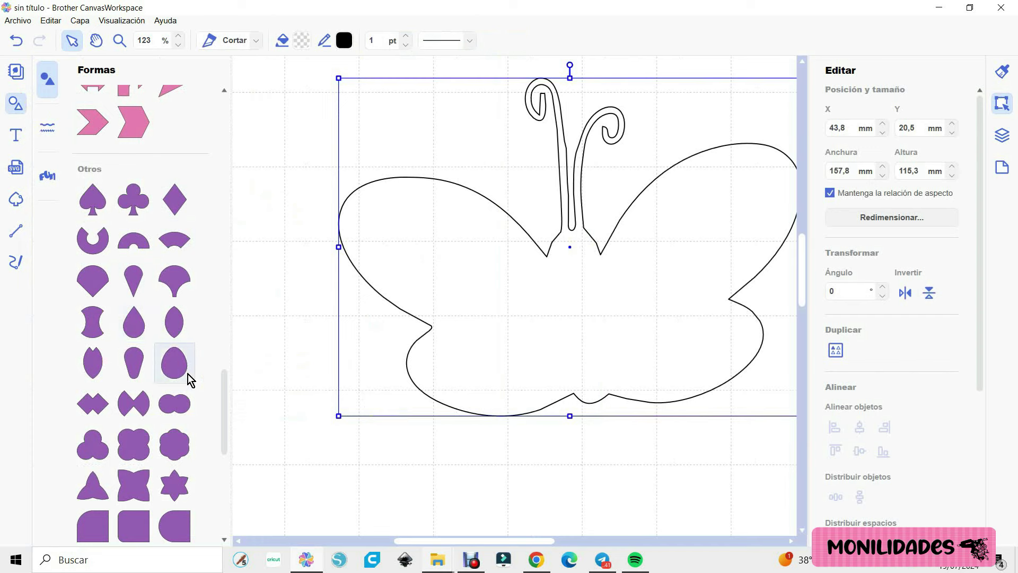
click(136, 364)
mouse_move(268, 189)
mouse_down()
mouse_move(448, 264)
mouse_move(495, 311)
mouse_up()
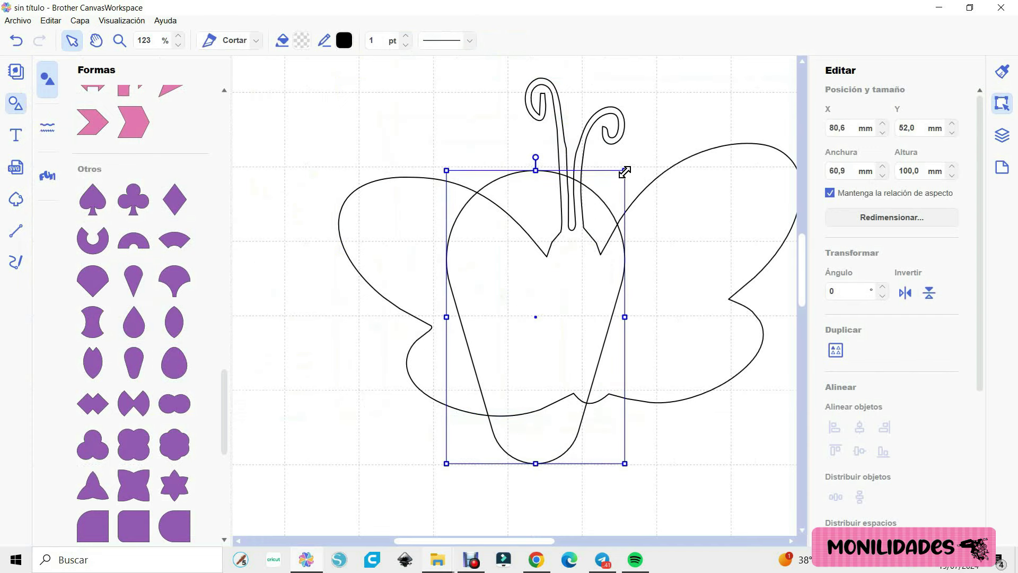
drag(625, 171, 562, 223)
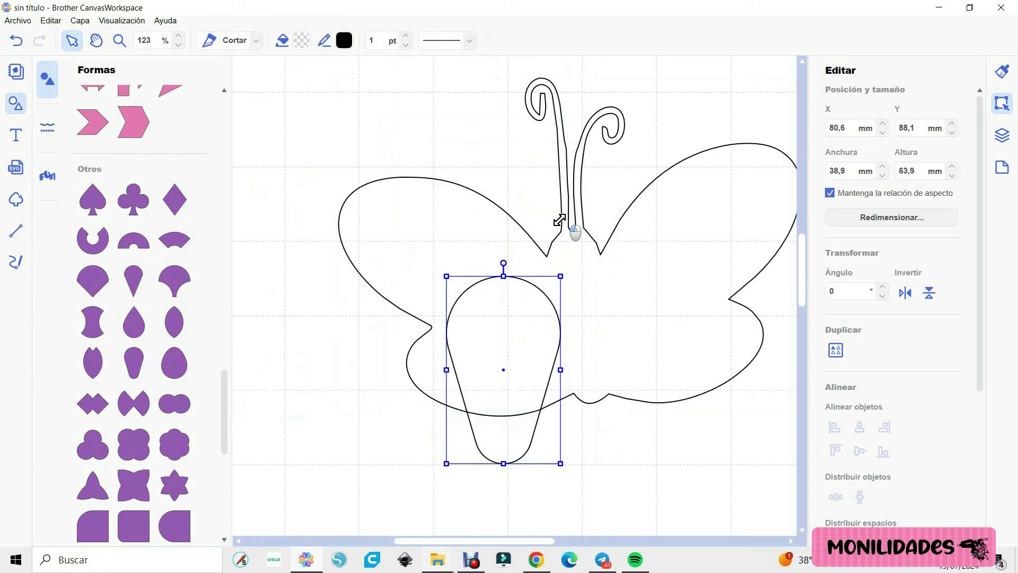
mouse_move(554, 371)
mouse_down()
mouse_move(527, 371)
mouse_move(576, 345)
mouse_up()
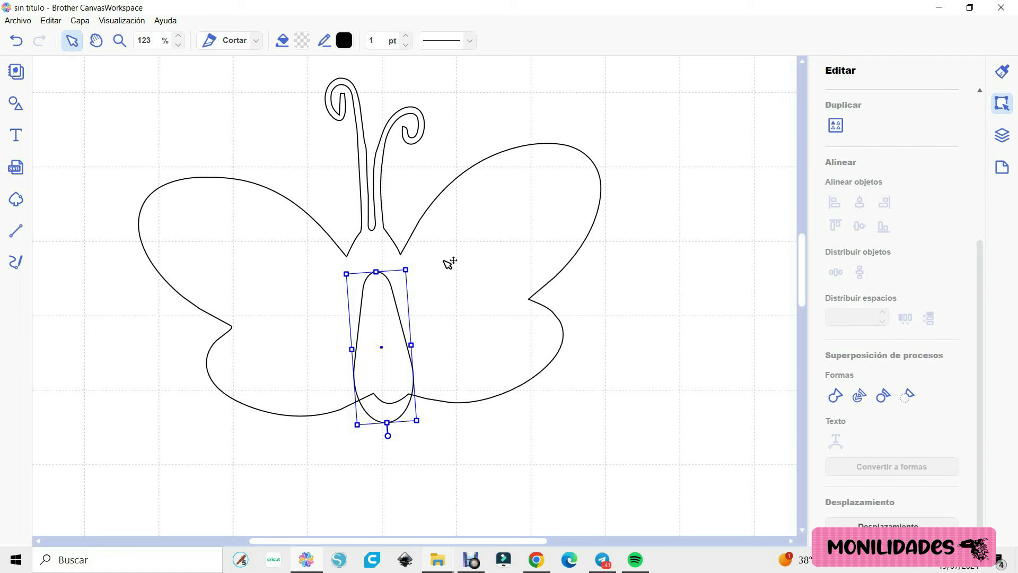
key(ctrl+a)
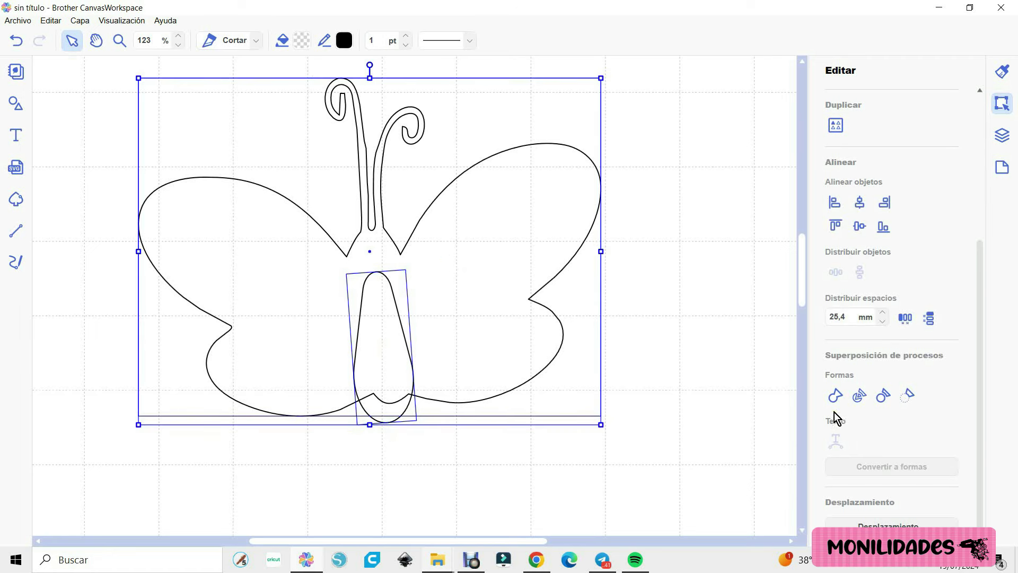
- Weld the body and wings, fill them light blue #99C2E1, and scale the butterfly down
click(835, 395)
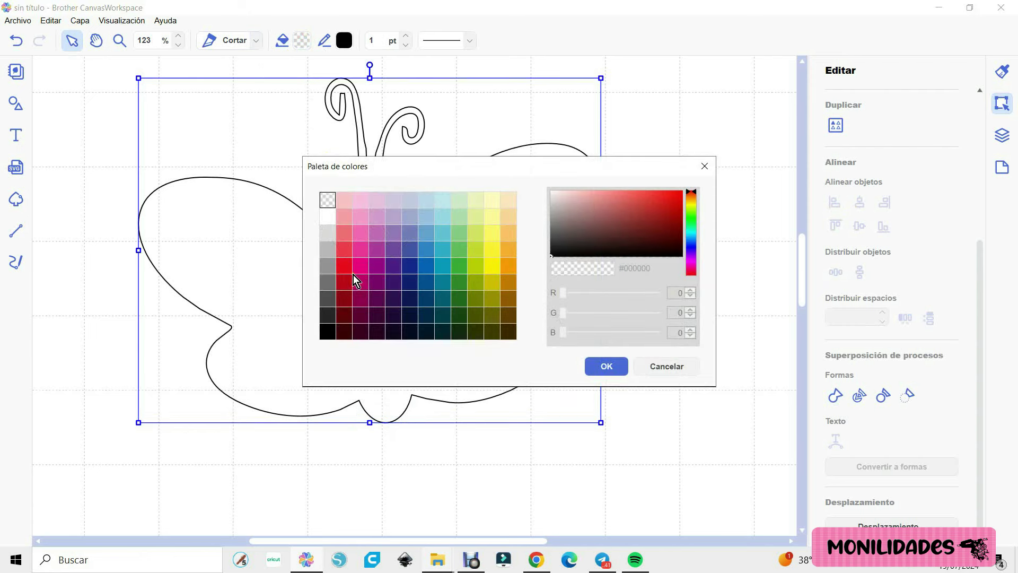
click(419, 220)
click(610, 367)
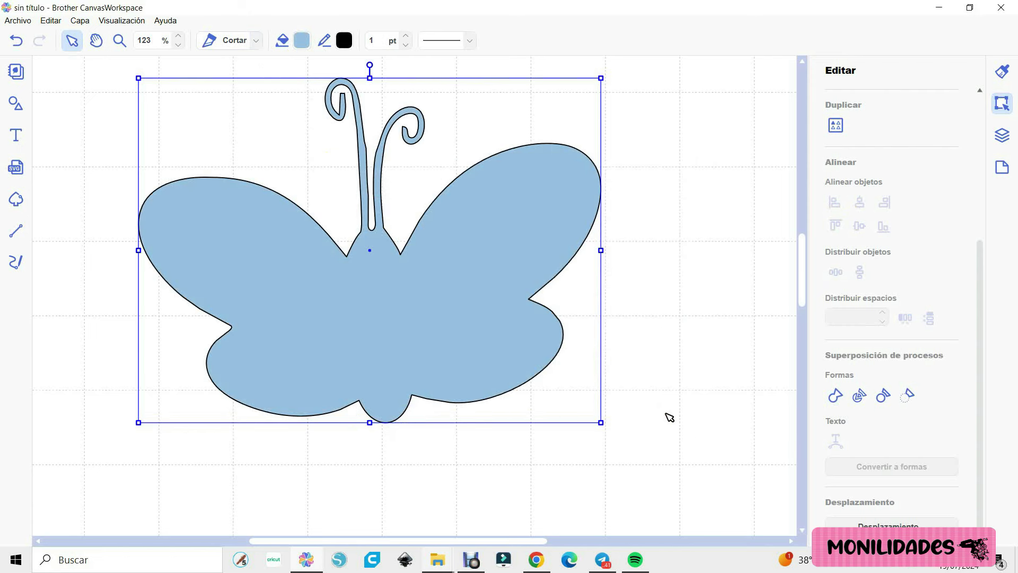
drag(605, 77, 430, 195)
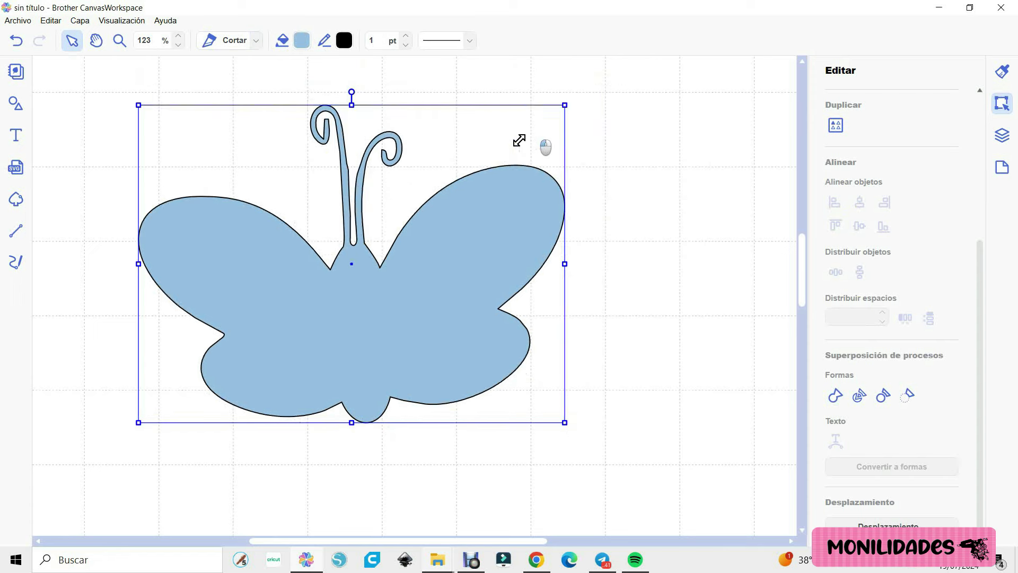